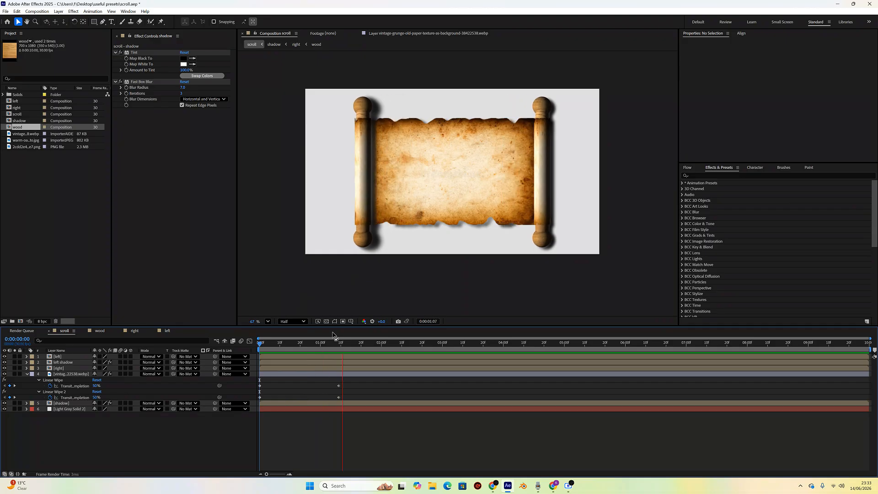
- Play back the scroll-opening animation from the start of the composition to review how it unrolls
{"action": "left_click_drag", "start_coordinate": [373, 347], "coordinate": [251, 350]}
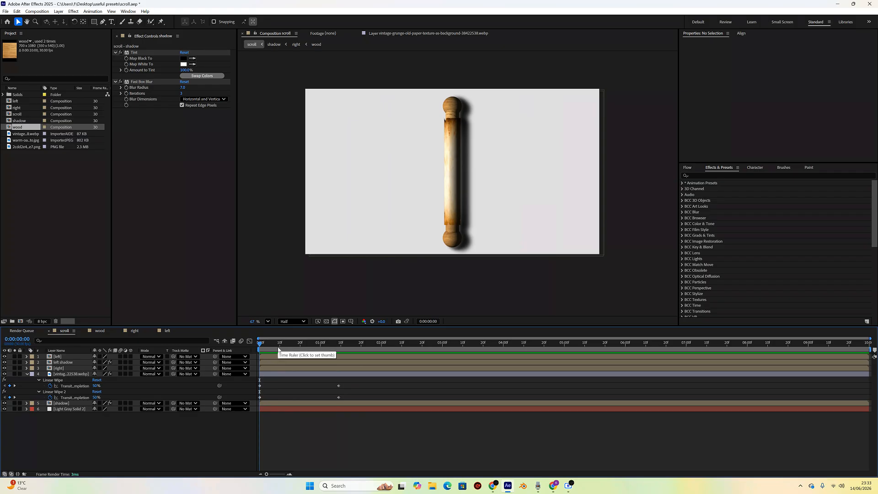
{"action": "key", "text": "space"}
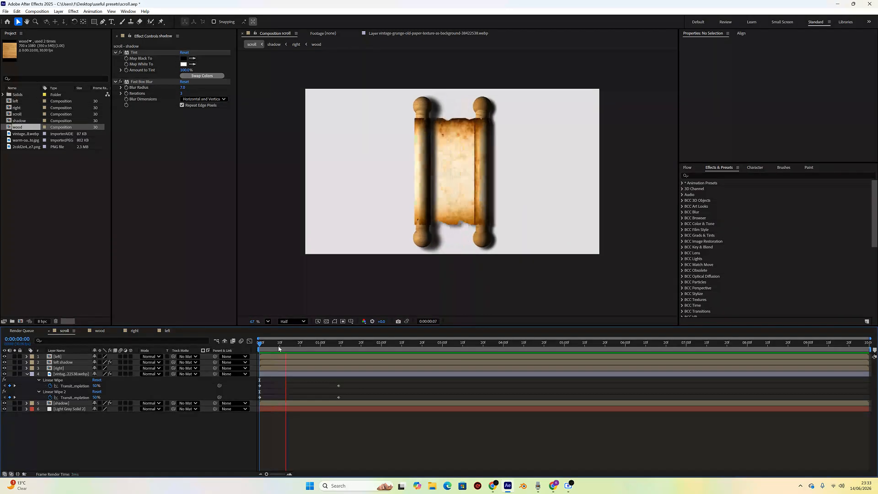
{"action": "key", "text": "space"}
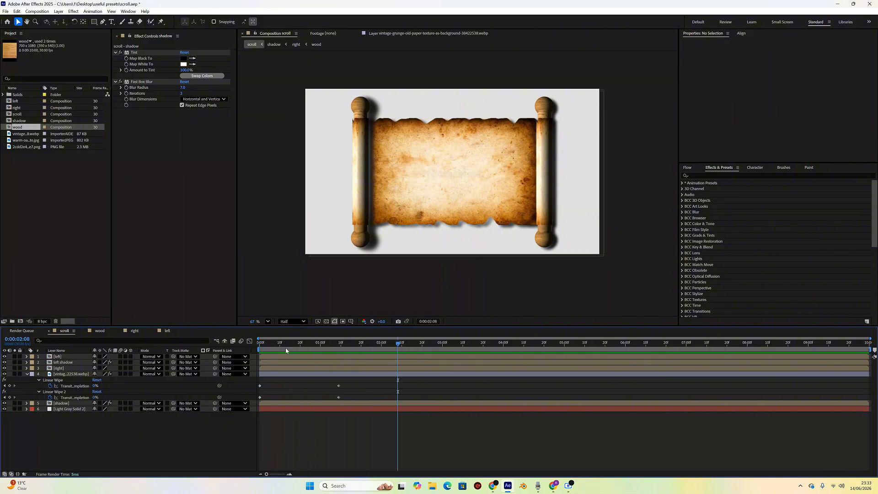
{"action": "left_click_drag", "start_coordinate": [395, 345], "coordinate": [257, 353]}
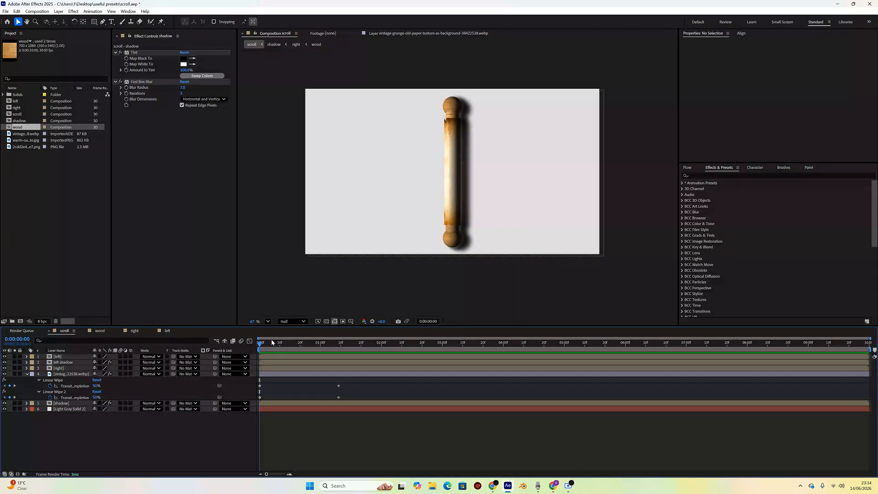
{"action": "mouse_move", "coordinate": [270, 345]}
{"action": "left_mouse_down"}
{"action": "mouse_move", "coordinate": [394, 332]}
{"action": "mouse_move", "coordinate": [391, 343]}
{"action": "mouse_move", "coordinate": [262, 342]}
{"action": "left_mouse_up"}
{"action": "left_click", "coordinate": [340, 346]}
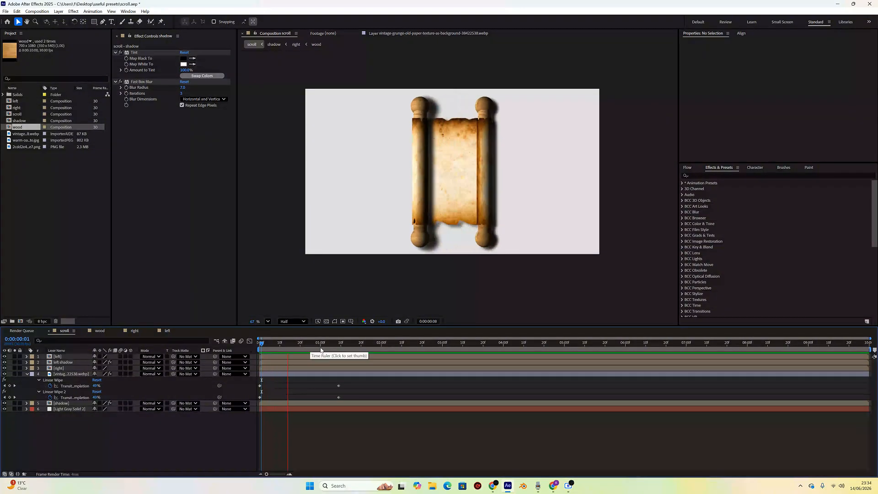
{"action": "left_click_drag", "start_coordinate": [340, 347], "coordinate": [260, 344]}
{"action": "key", "text": "space"}
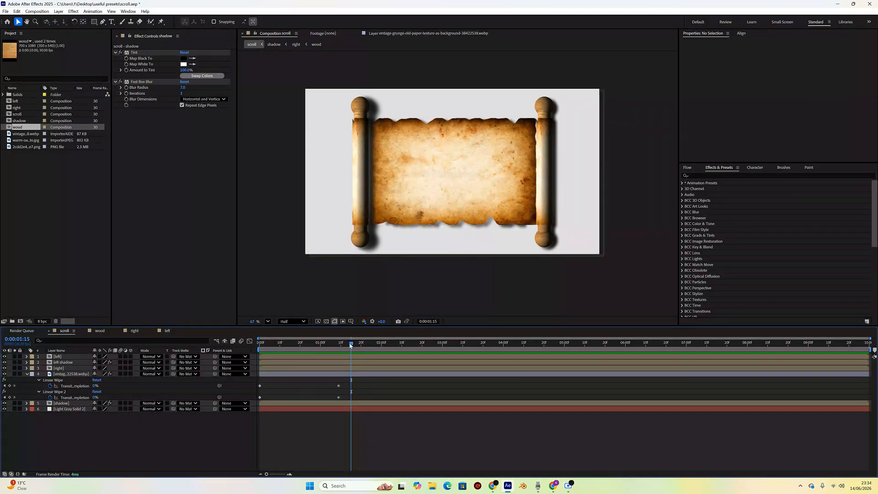
{"action": "key", "text": "space"}
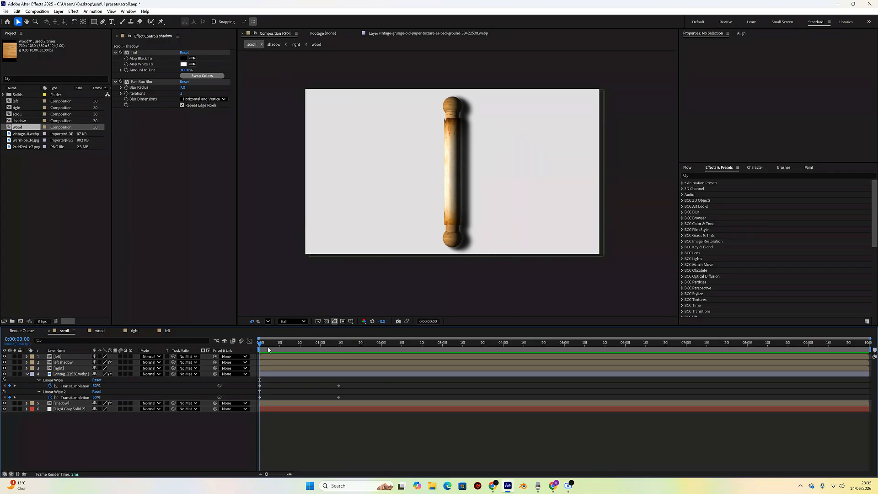
- Scrub the current-time indicator back and forth through the unrolling animation to inspect its frames
{"action": "left_click_drag", "start_coordinate": [262, 346], "coordinate": [346, 352]}
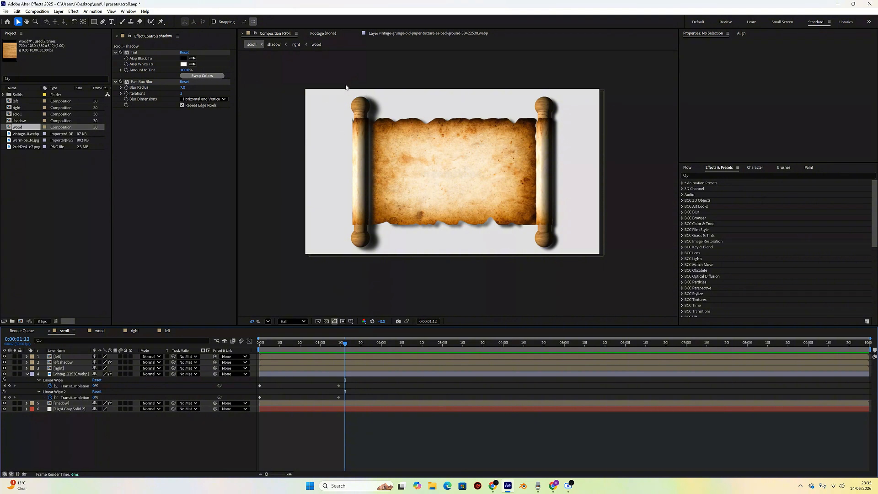
{"action": "left_click_drag", "start_coordinate": [346, 87], "coordinate": [381, 279]}
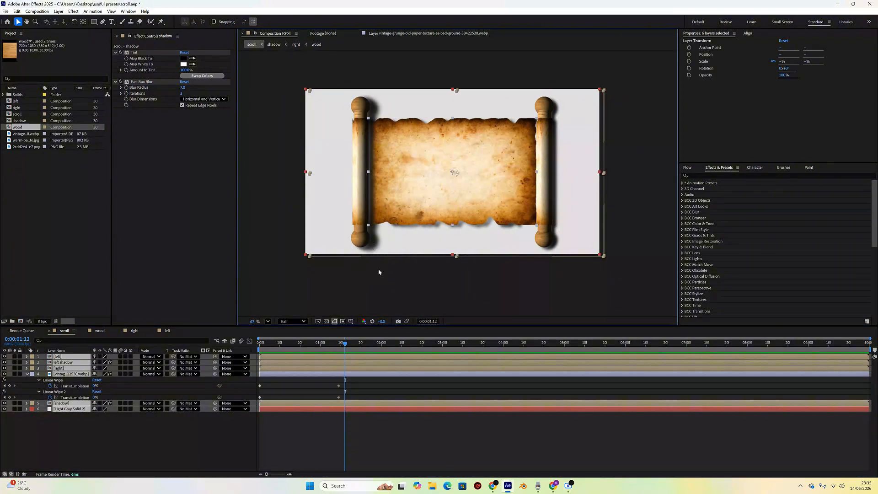
{"action": "left_click", "coordinate": [379, 272]}
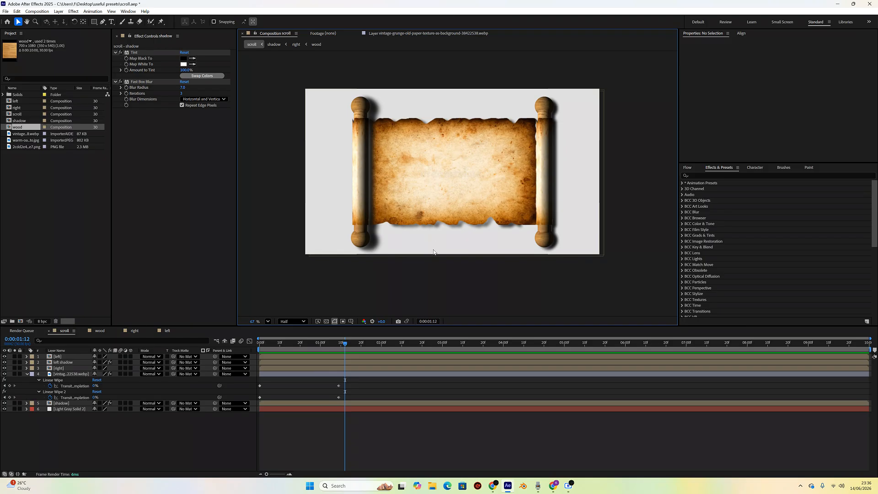
{"action": "left_click_drag", "start_coordinate": [345, 344], "coordinate": [327, 356]}
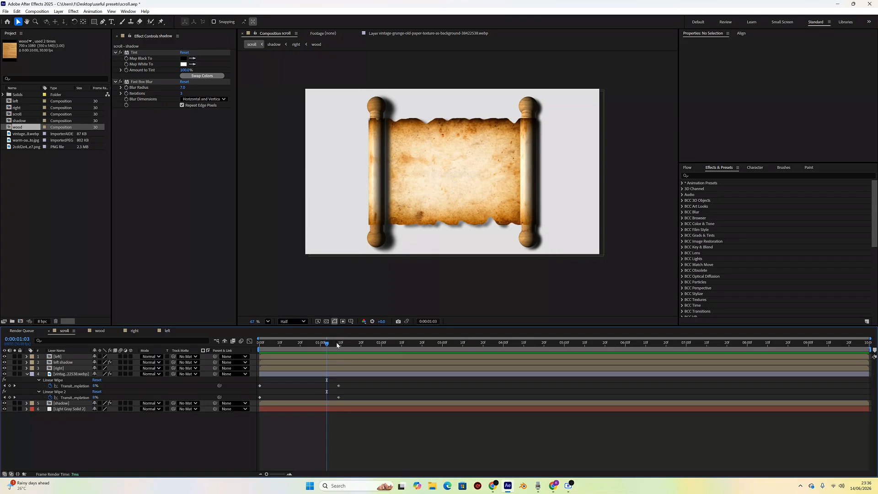
{"action": "left_click", "coordinate": [323, 349]}
{"action": "left_click_drag", "start_coordinate": [323, 350], "coordinate": [260, 347]}
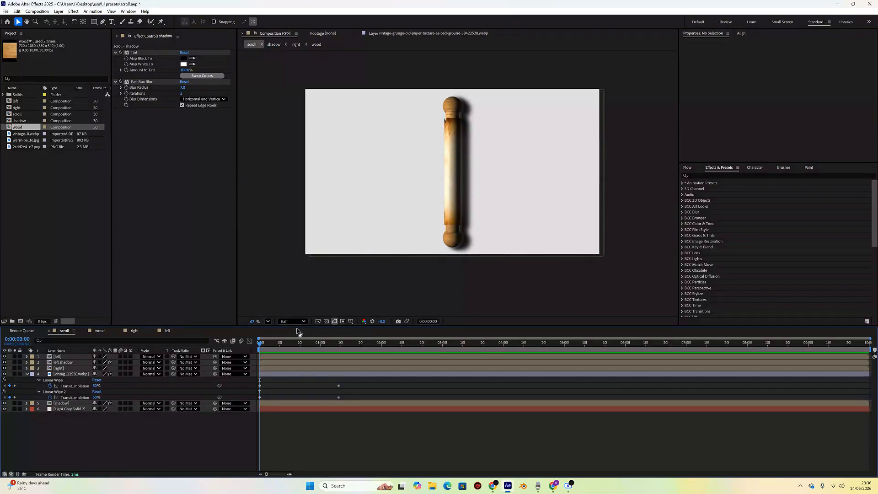
{"action": "left_click_drag", "start_coordinate": [259, 346], "coordinate": [368, 173]}
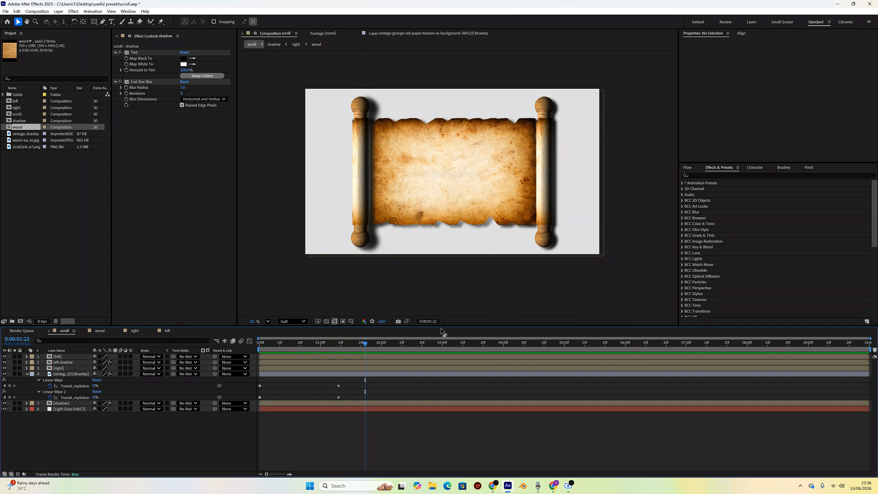
{"action": "left_click_drag", "start_coordinate": [364, 346], "coordinate": [248, 347]}
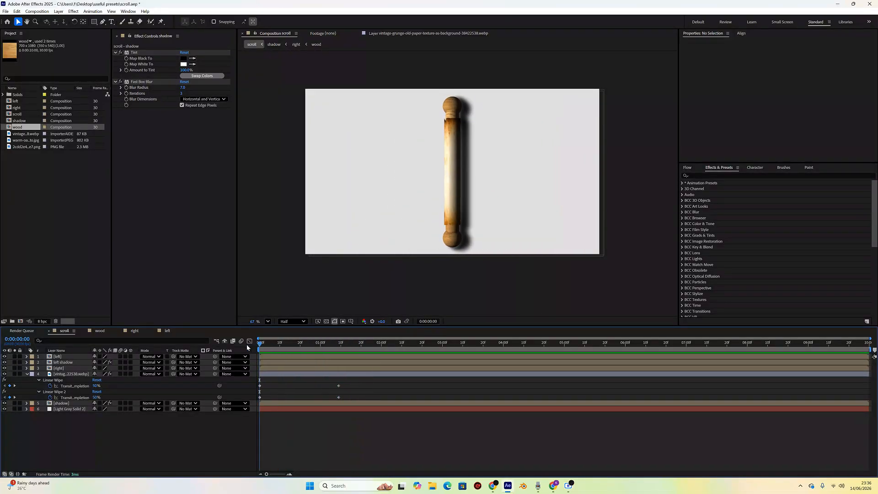
- Switch to Chrome and search Google Images for wood texture png
{"action": "left_click", "coordinate": [554, 486]}
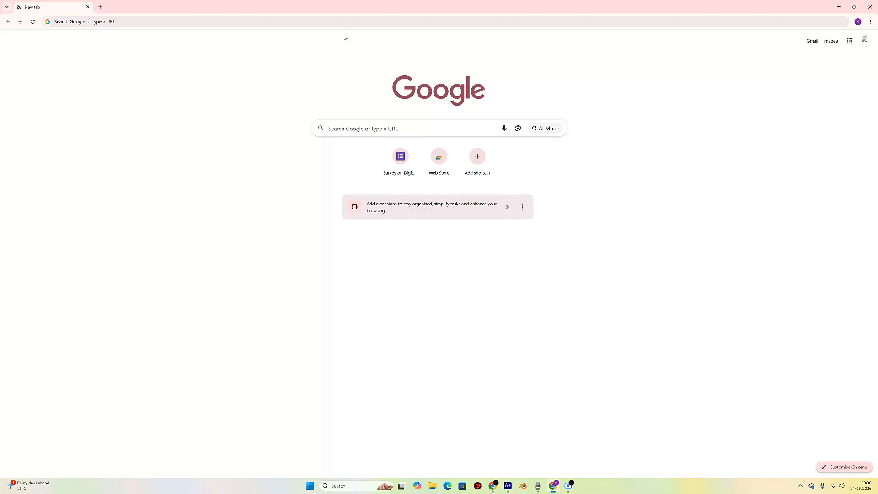
{"action": "left_click", "coordinate": [356, 21]}
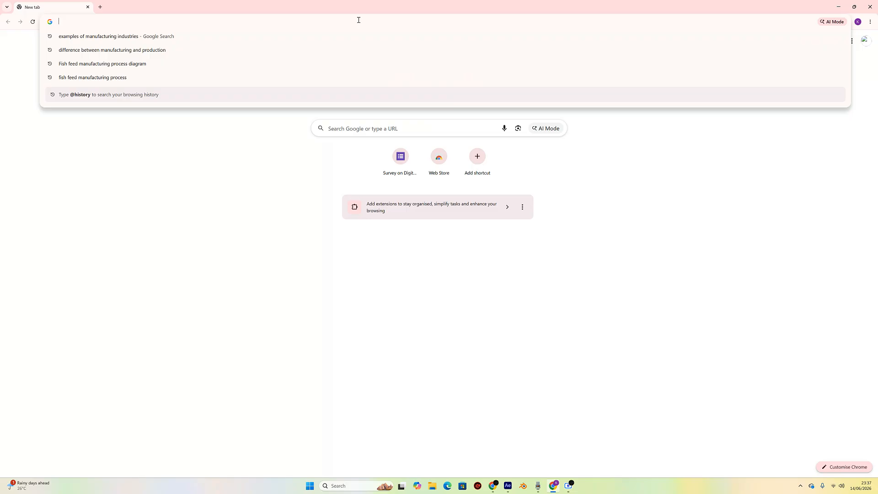
{"action": "type", "text": "wo"}
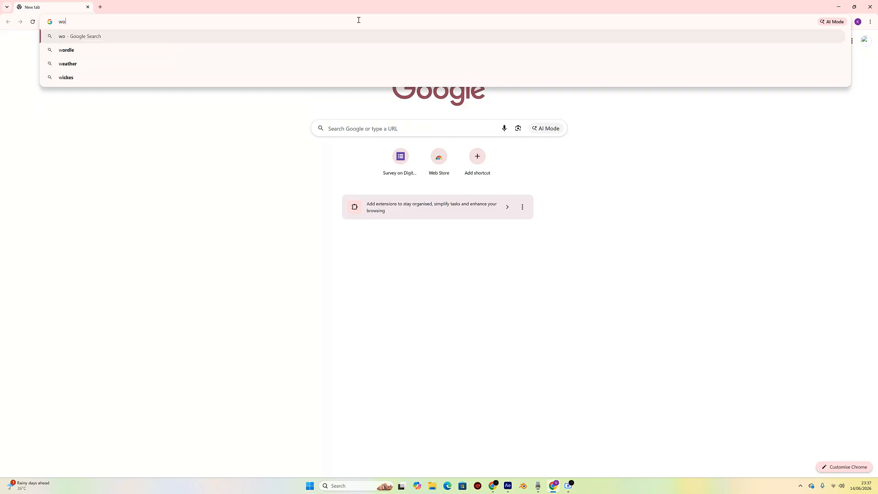
{"action": "type", "text": "od texture "}
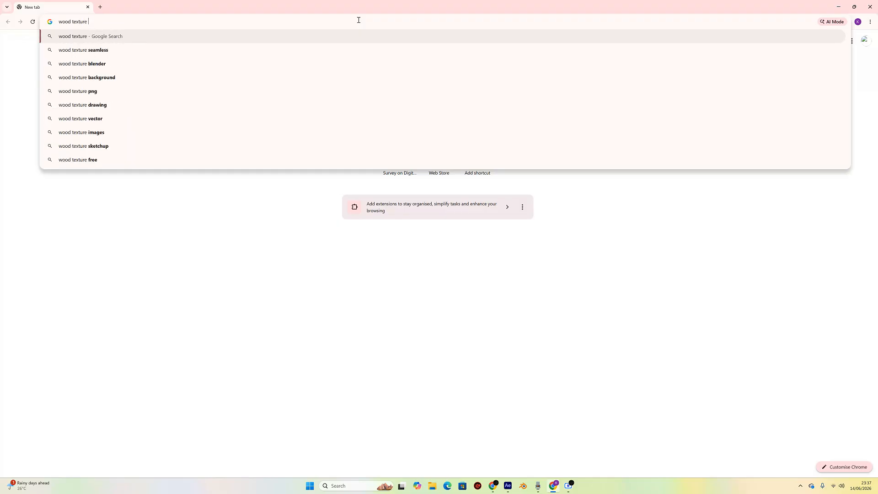
{"action": "type", "text": "png"}
{"action": "key", "text": "Return"}
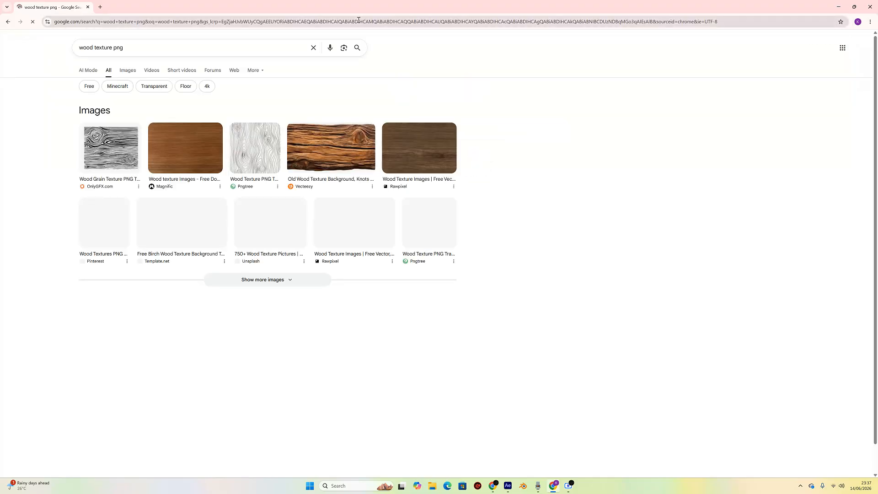
{"action": "left_click", "coordinate": [126, 71]}
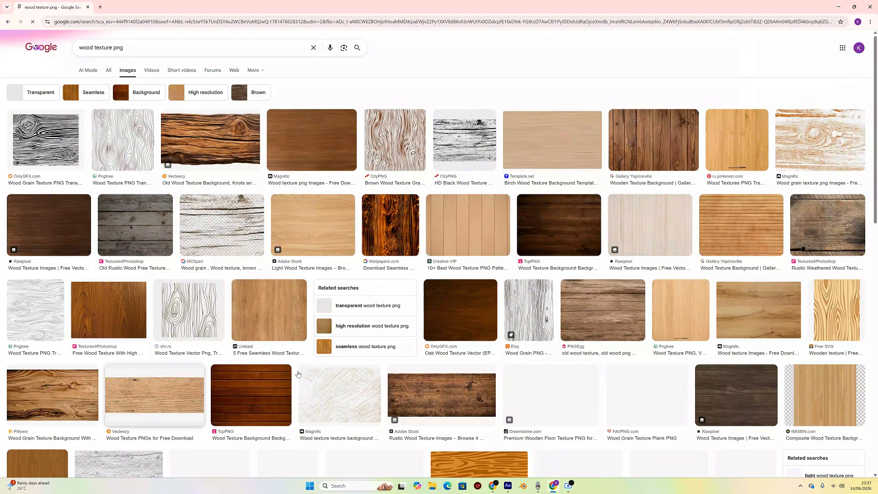
- Open the Unblast seamless wood texture result and save the image to Downloads as Seamless-Wood-Texture-3
{"action": "scroll", "coordinate": [457, 296], "scroll_direction": "down", "scroll_amount": 1}
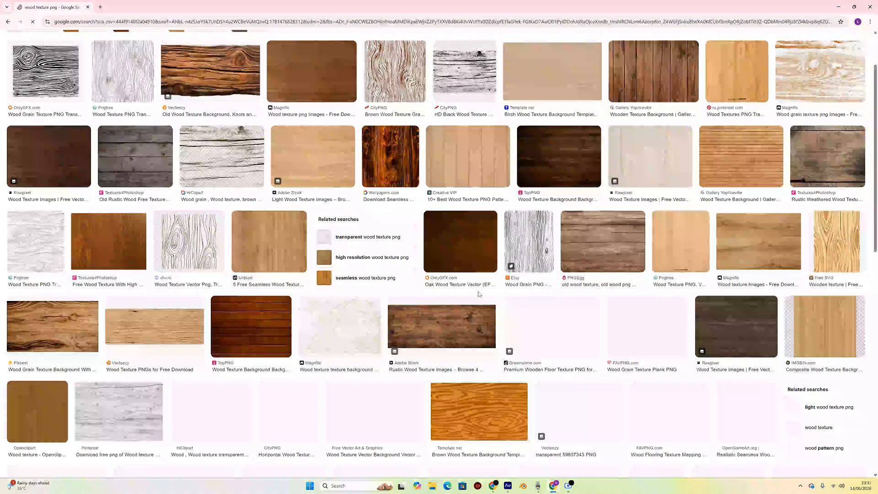
{"action": "scroll", "coordinate": [479, 294], "scroll_direction": "up", "scroll_amount": 1}
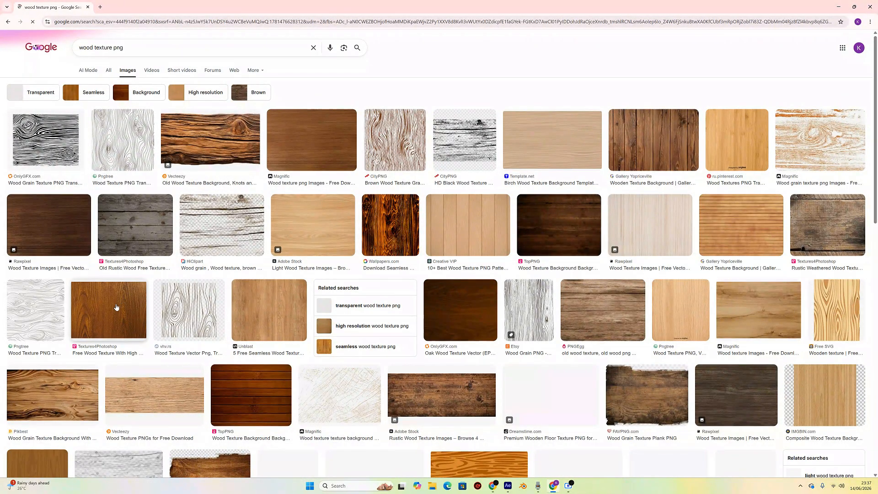
{"action": "left_click", "coordinate": [270, 311]}
{"action": "right_click", "coordinate": [706, 259]}
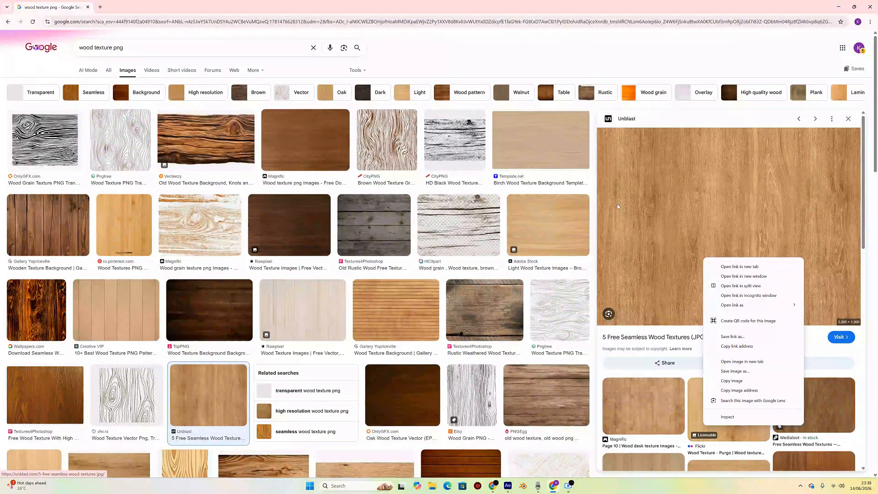
{"action": "left_click", "coordinate": [476, 190]}
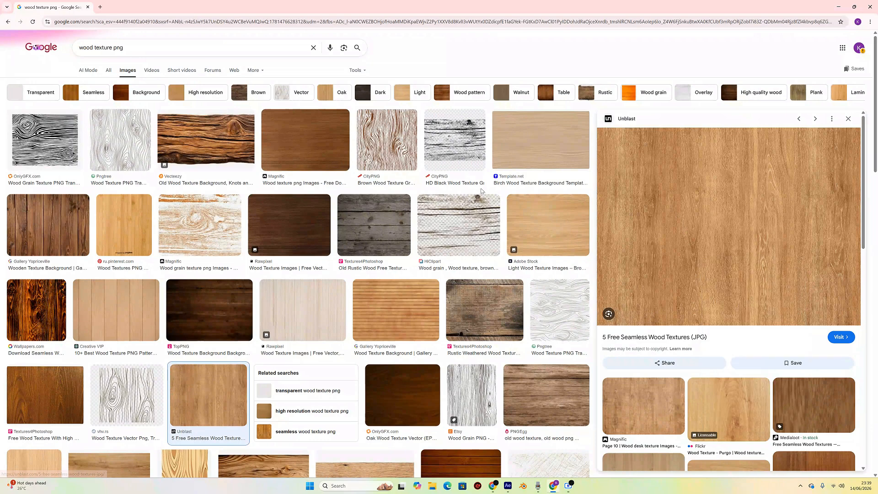
{"action": "right_click", "coordinate": [722, 224]}
{"action": "left_click", "coordinate": [748, 333]}
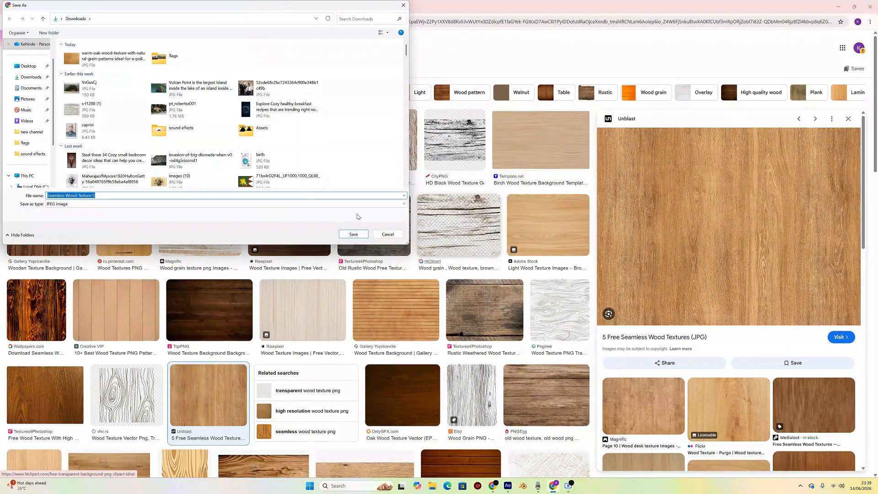
{"action": "left_click", "coordinate": [358, 235]}
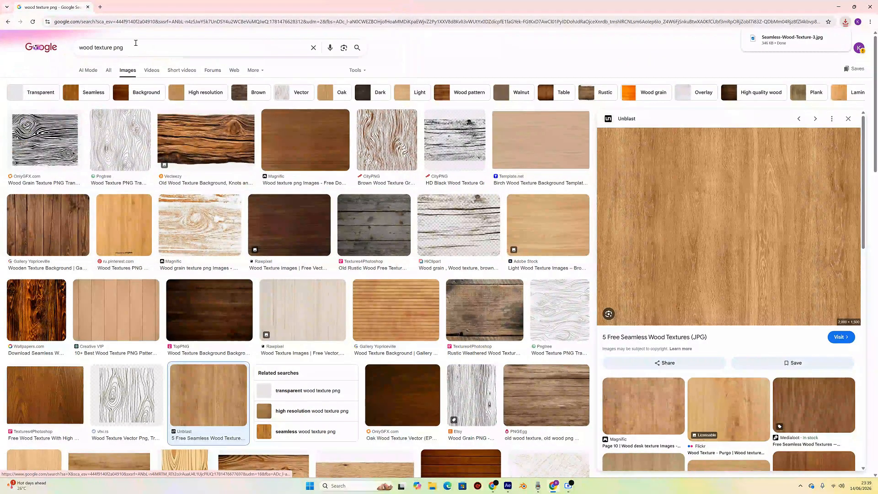
- Change the image search to old paper texture png
{"action": "left_click_drag", "start_coordinate": [114, 49], "coordinate": [79, 51]}
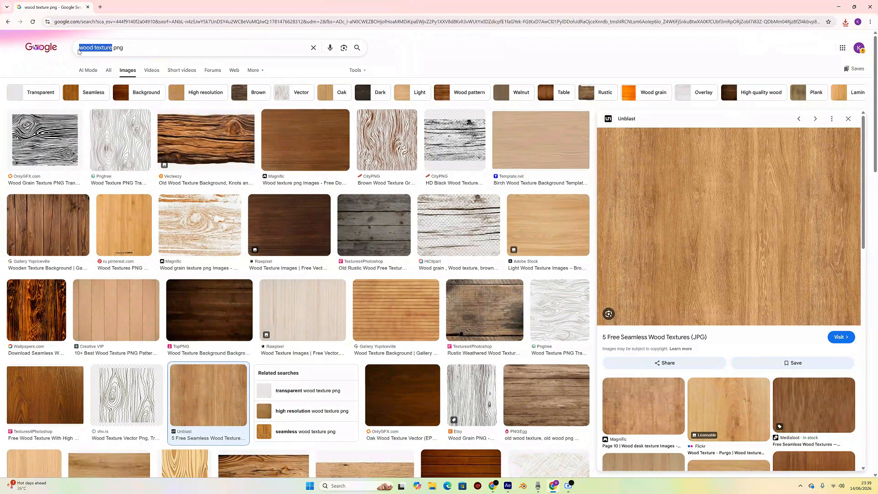
{"action": "double_click", "coordinate": [87, 48]}
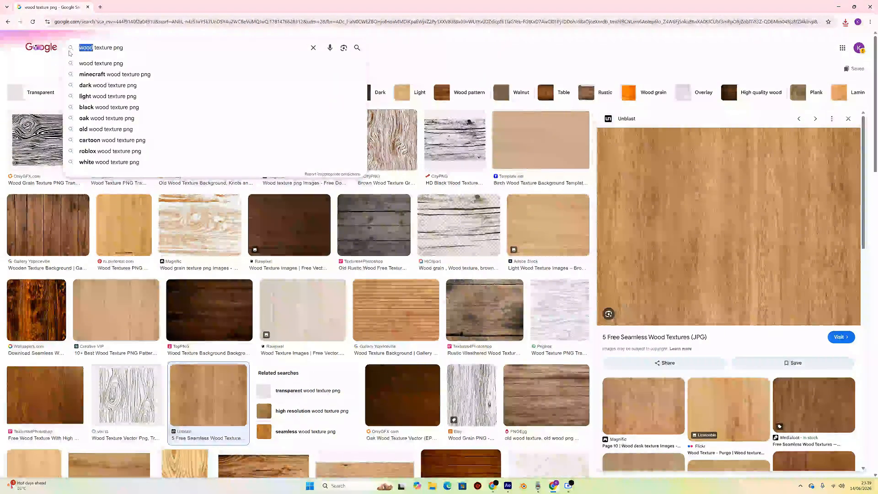
{"action": "type", "text": "old "}
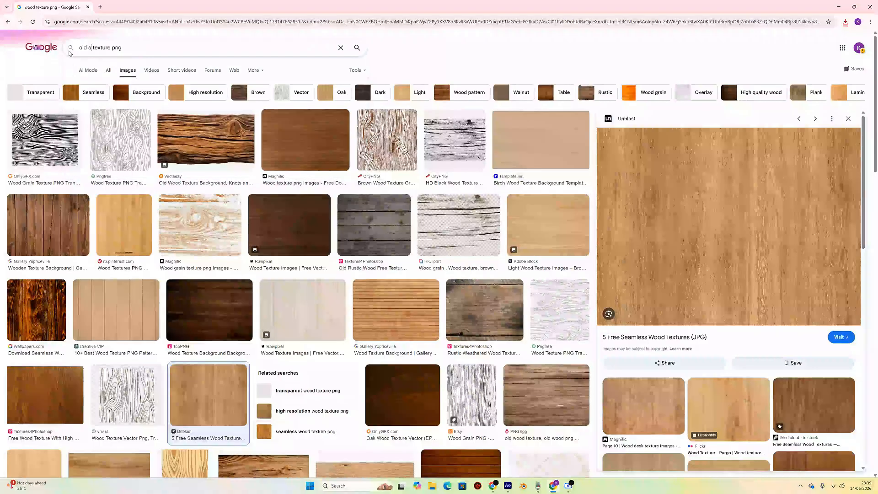
{"action": "type", "text": "paper"}
{"action": "key", "text": "Return"}
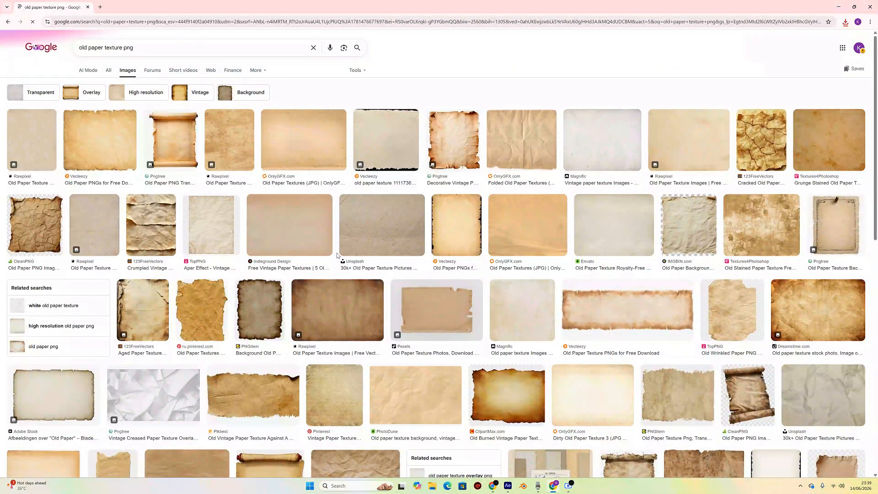
- Scroll through the old paper texture png image results to compare candidates
{"action": "scroll", "coordinate": [347, 258], "scroll_direction": "down", "scroll_amount": 1}
{"action": "scroll", "coordinate": [347, 258], "scroll_direction": "down", "scroll_amount": 1}
{"action": "scroll", "coordinate": [307, 204], "scroll_direction": "up", "scroll_amount": 3}
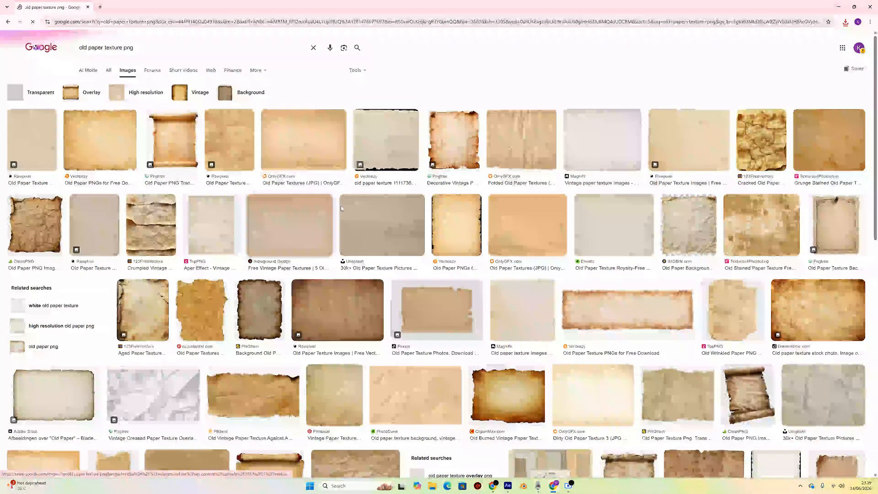
{"action": "scroll", "coordinate": [510, 192], "scroll_direction": "down", "scroll_amount": 7}
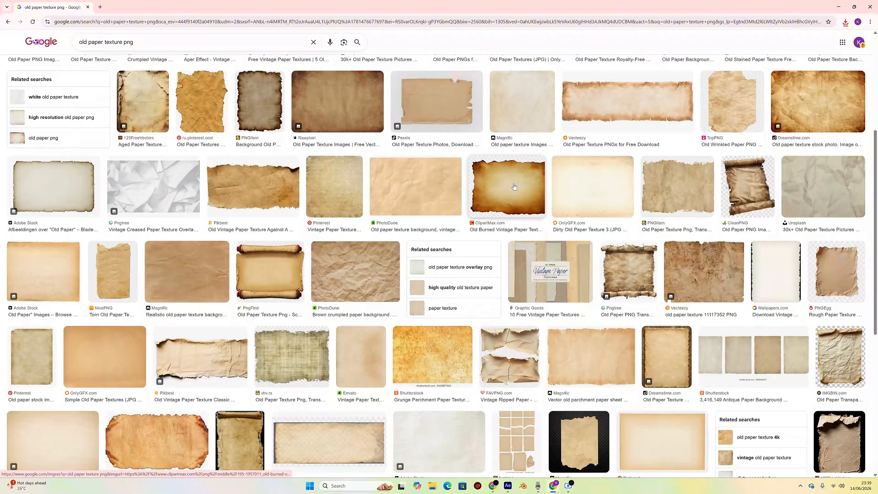
{"action": "scroll", "coordinate": [511, 192], "scroll_direction": "down", "scroll_amount": 2}
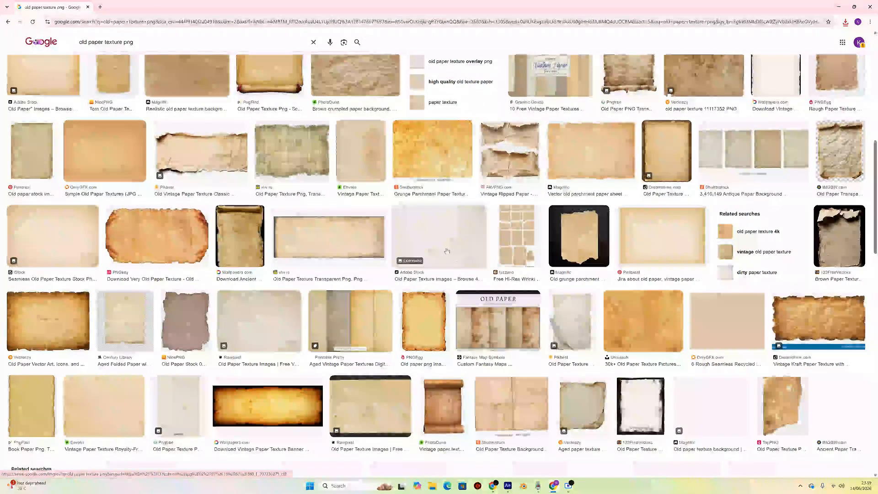
{"action": "scroll", "coordinate": [459, 248], "scroll_direction": "down", "scroll_amount": 2}
{"action": "scroll", "coordinate": [459, 248], "scroll_direction": "down", "scroll_amount": 3}
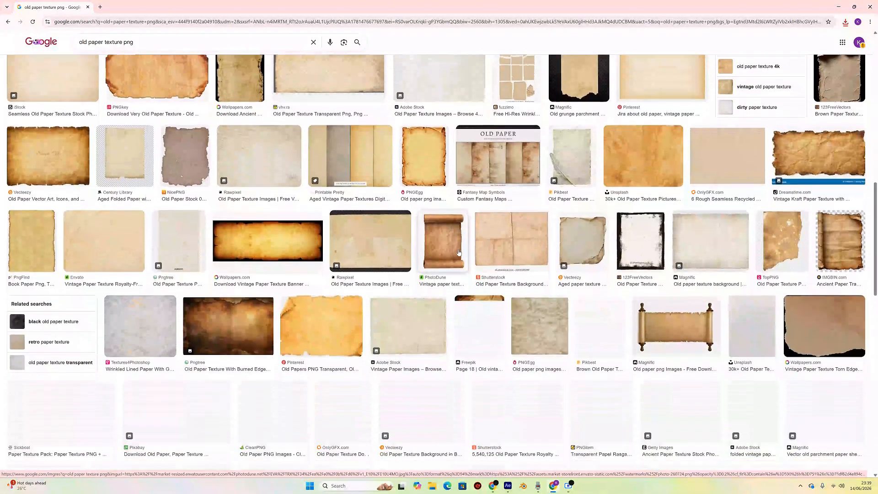
{"action": "scroll", "coordinate": [460, 255], "scroll_direction": "down", "scroll_amount": 2}
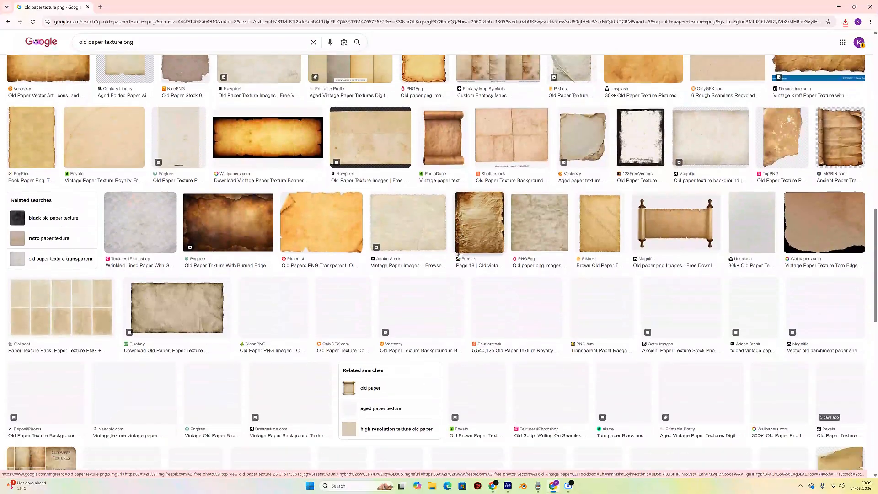
{"action": "scroll", "coordinate": [459, 255], "scroll_direction": "up", "scroll_amount": 1}
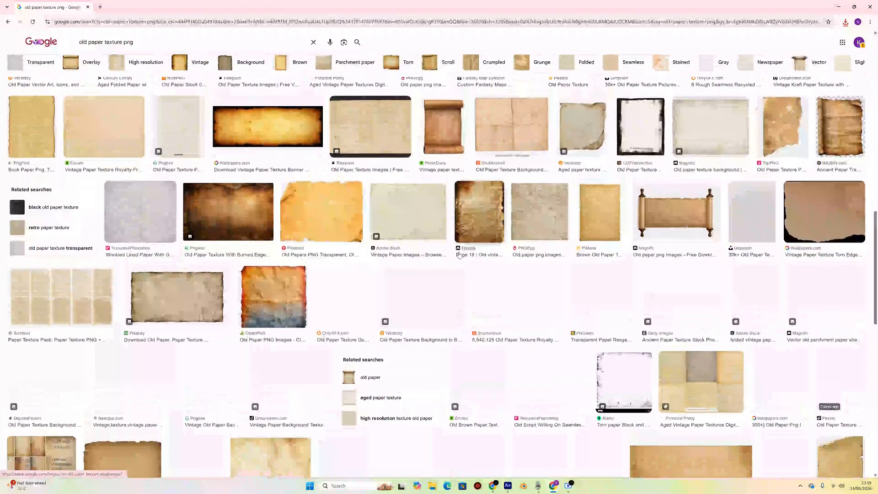
{"action": "scroll", "coordinate": [384, 255], "scroll_direction": "down", "scroll_amount": 4}
{"action": "scroll", "coordinate": [380, 254], "scroll_direction": "down", "scroll_amount": 2}
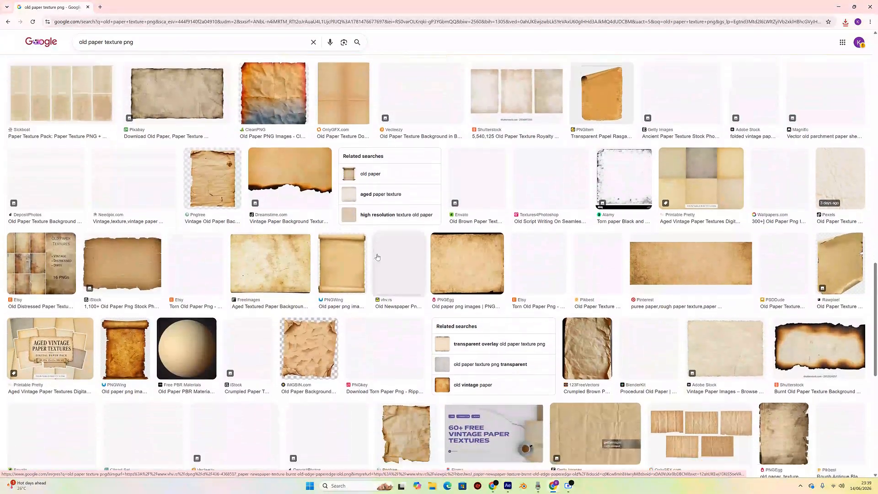
- Preview the FreeImages Aged Textured Paper Background result and keep browsing the paper results
{"action": "left_click", "coordinate": [268, 230]}
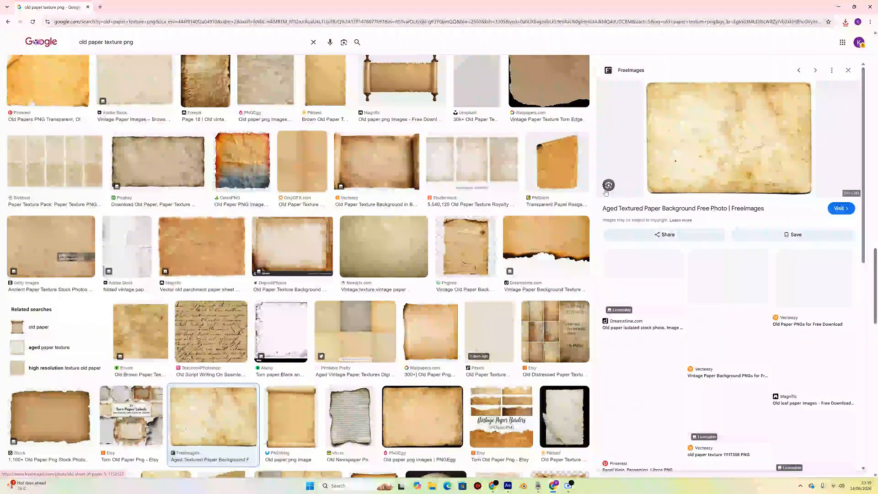
{"action": "scroll", "coordinate": [403, 230], "scroll_direction": "down", "scroll_amount": 5}
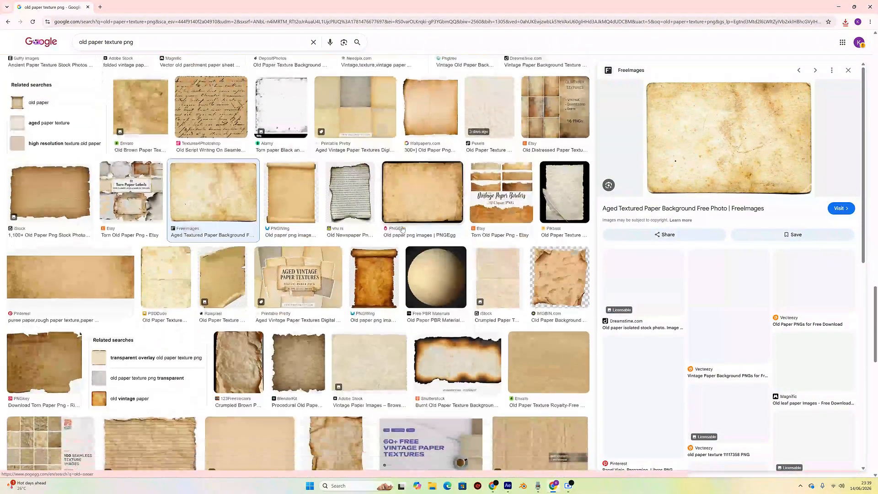
{"action": "scroll", "coordinate": [402, 230], "scroll_direction": "down", "scroll_amount": 8}
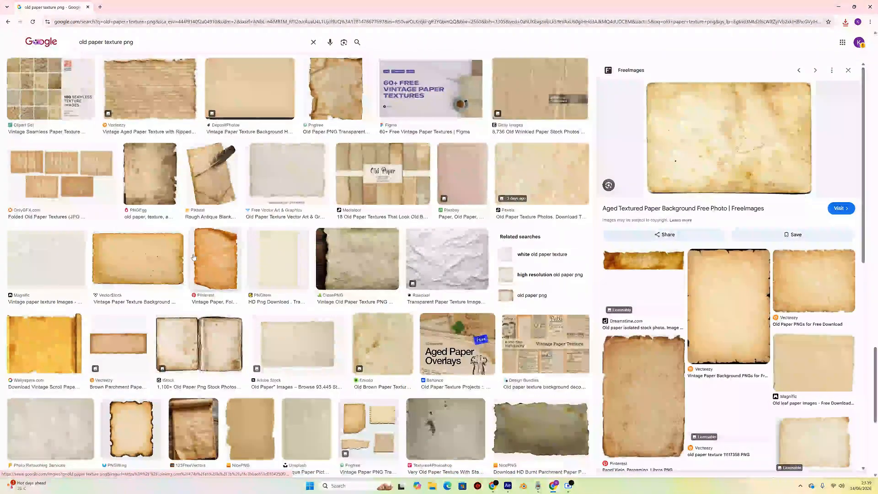
{"action": "scroll", "coordinate": [486, 258], "scroll_direction": "down", "scroll_amount": 4}
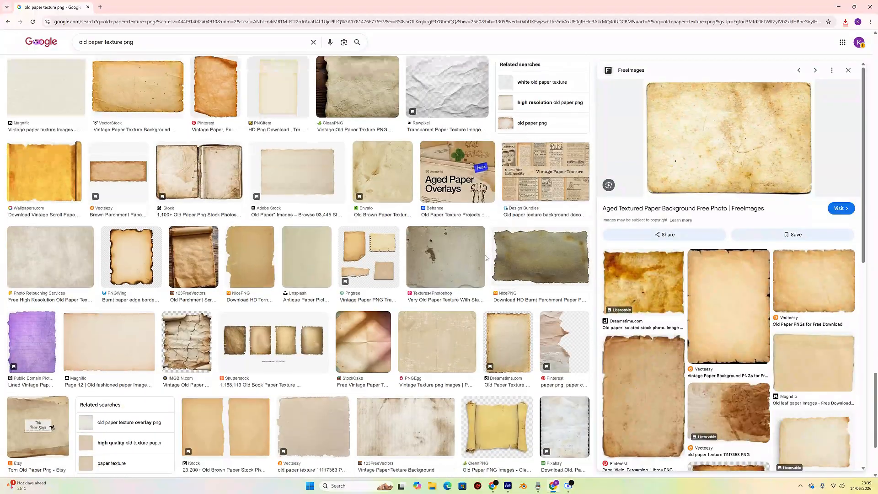
{"action": "scroll", "coordinate": [486, 258], "scroll_direction": "down", "scroll_amount": 3}
{"action": "scroll", "coordinate": [393, 230], "scroll_direction": "up", "scroll_amount": 11}
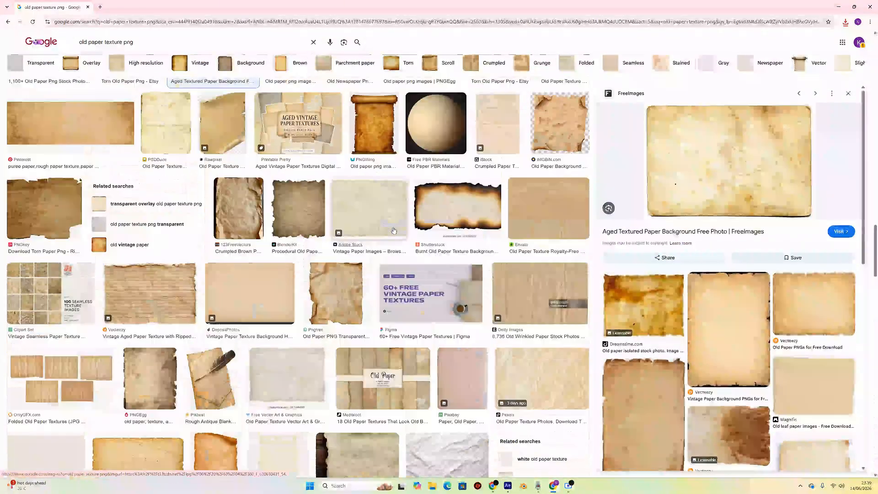
{"action": "scroll", "coordinate": [393, 230], "scroll_direction": "down", "scroll_amount": 20}
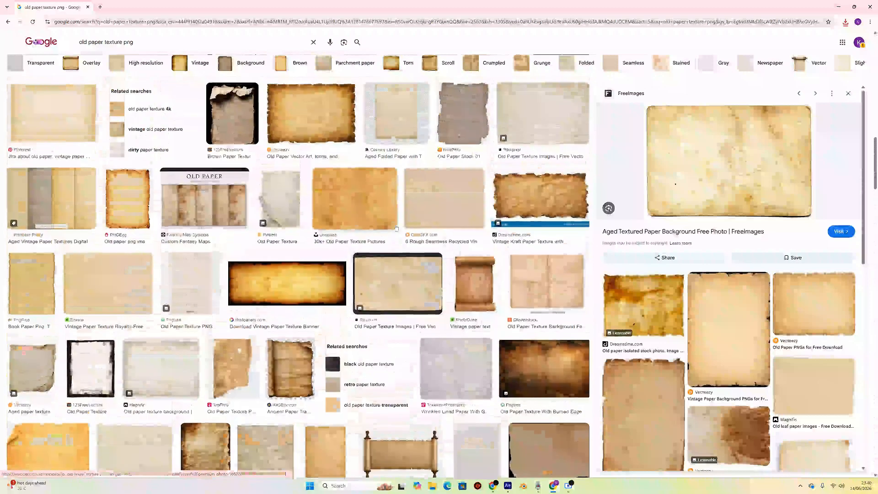
{"action": "scroll", "coordinate": [396, 228], "scroll_direction": "up", "scroll_amount": 4}
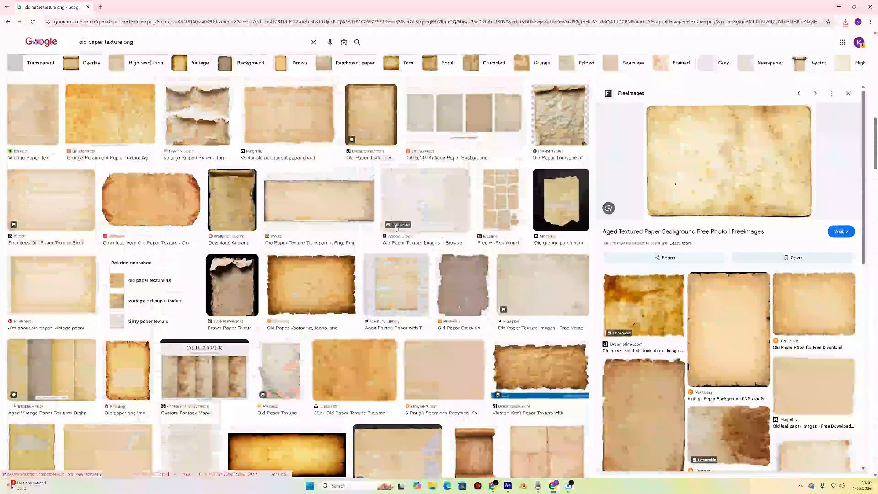
- Open the Unsplash old paper texture result and save the image to Downloads under its default name
{"action": "left_click", "coordinate": [354, 368]}
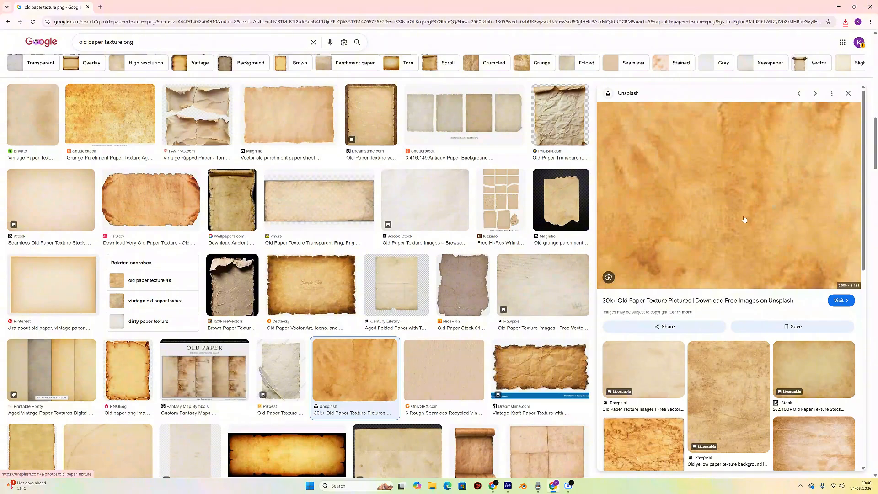
{"action": "scroll", "coordinate": [745, 219], "scroll_direction": "down", "scroll_amount": 3}
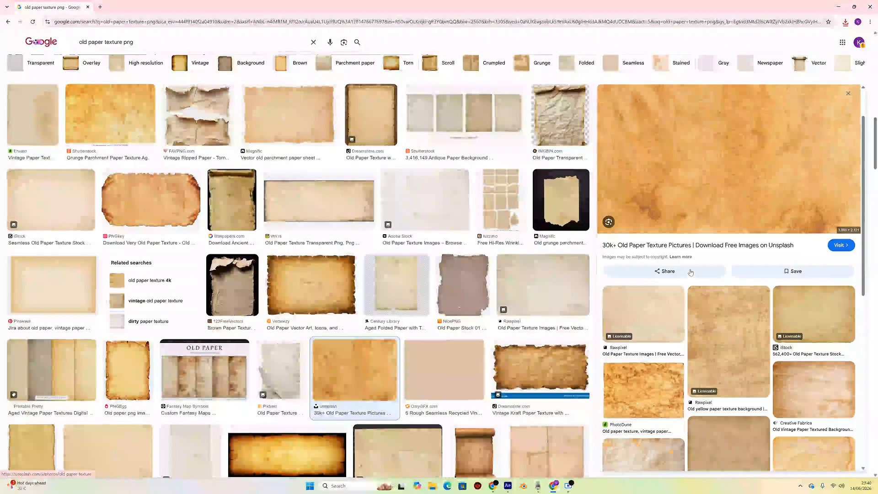
{"action": "scroll", "coordinate": [790, 147], "scroll_direction": "up", "scroll_amount": 3}
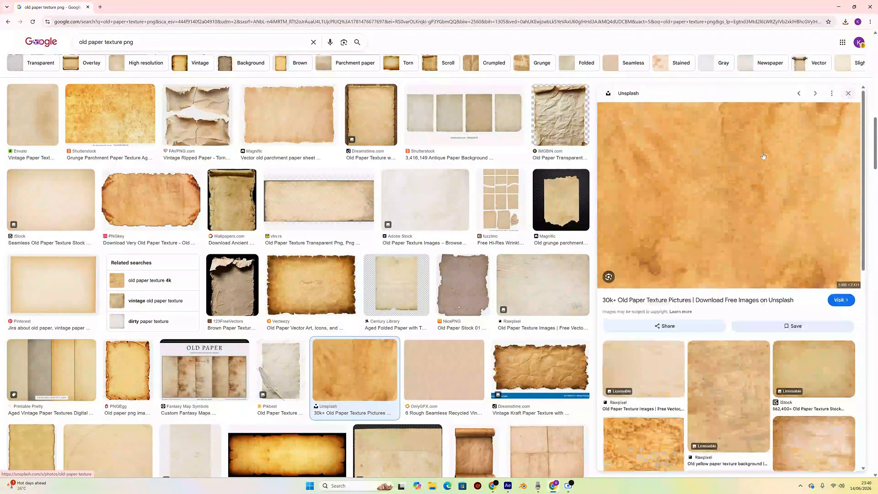
{"action": "right_click", "coordinate": [733, 180]}
{"action": "left_click", "coordinate": [765, 291]}
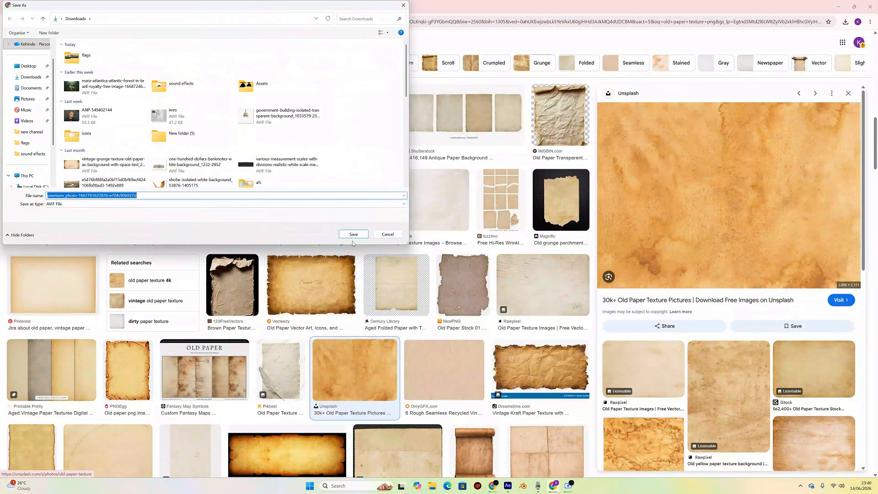
{"action": "left_click", "coordinate": [349, 236]}
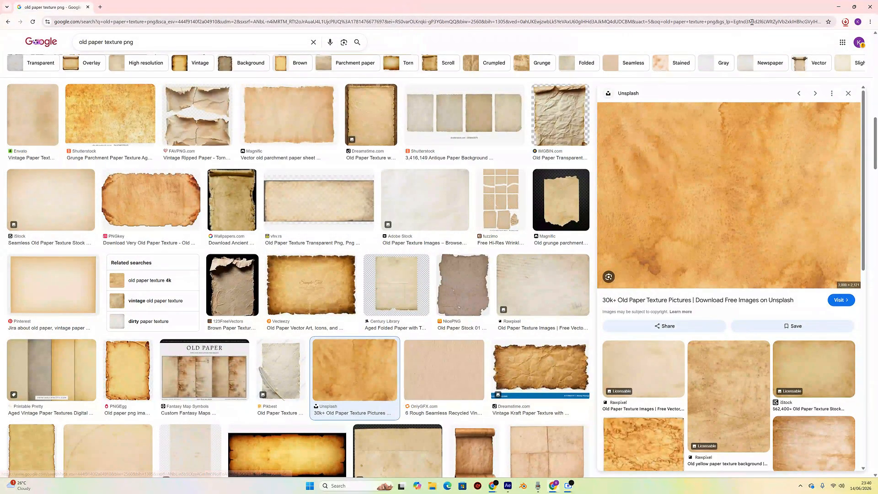
- Check the browser's downloads, then switch to After Effects and start a new project
{"action": "left_click", "coordinate": [845, 22]}
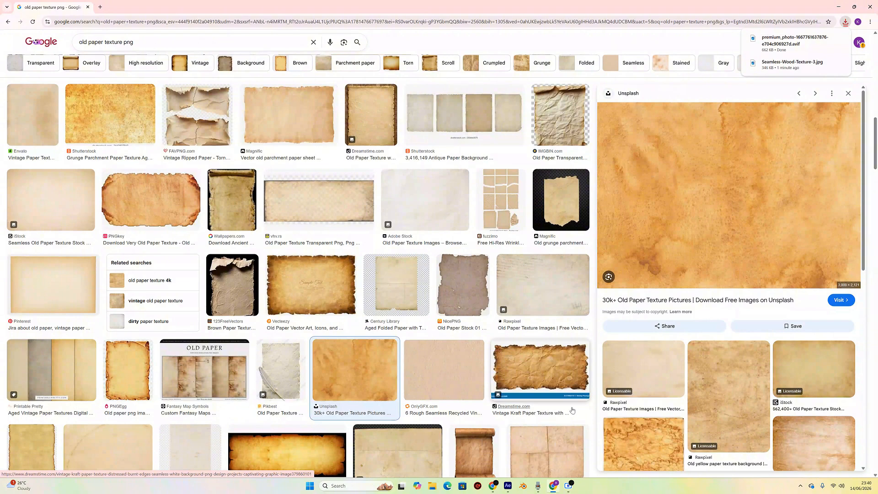
{"action": "left_click", "coordinate": [508, 491]}
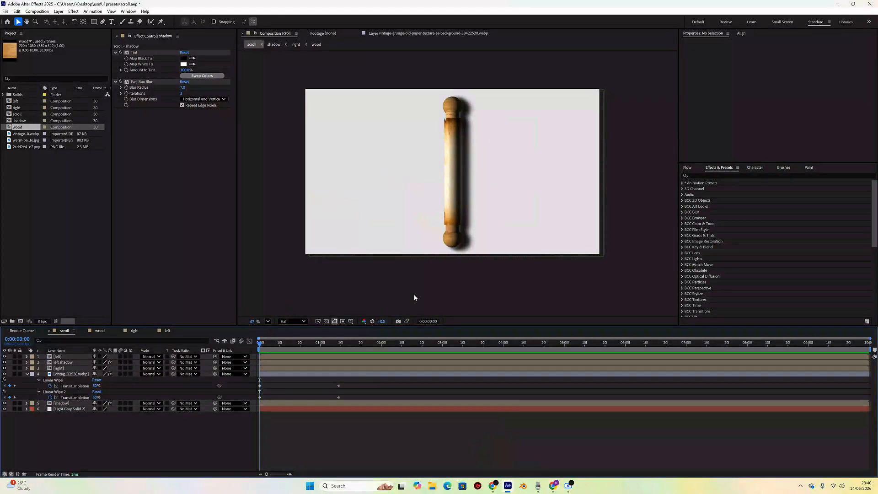
{"action": "left_click", "coordinate": [5, 11]}
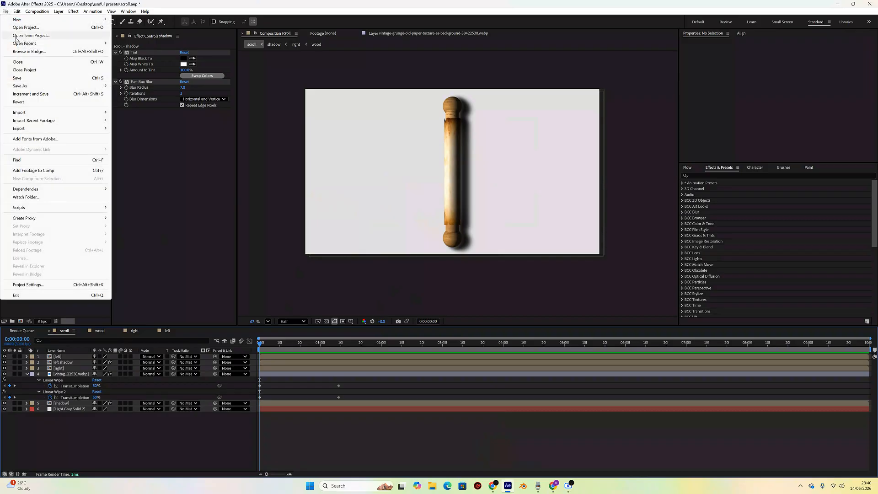
{"action": "mouse_move", "coordinate": [29, 13]}
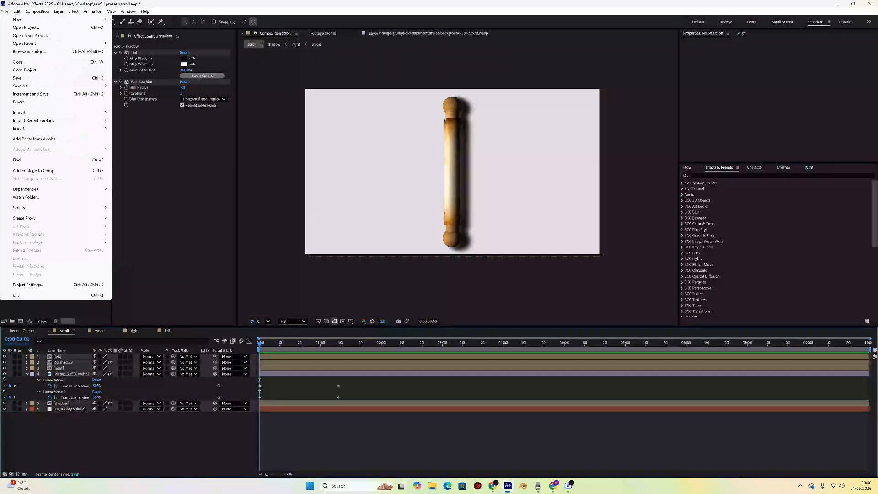
{"action": "mouse_move", "coordinate": [97, 21]}
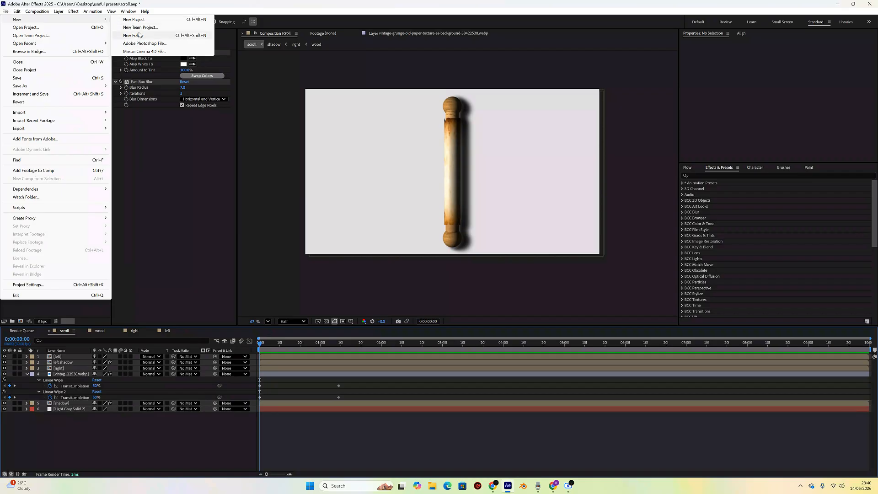
{"action": "left_click", "coordinate": [134, 19]}
{"action": "left_click", "coordinate": [445, 263]}
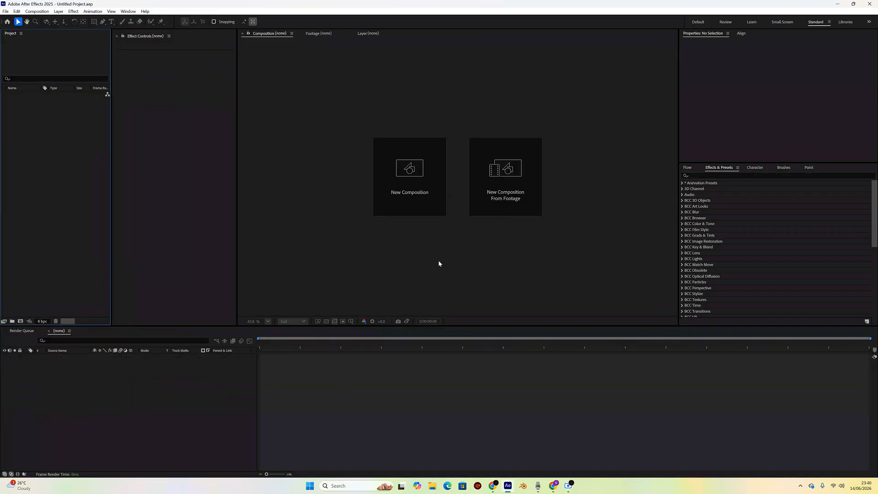
- Create a new composition using the Social Media Landscape HD 1920x1080 30 fps preset with a 30-second duration
{"action": "left_click", "coordinate": [411, 195]}
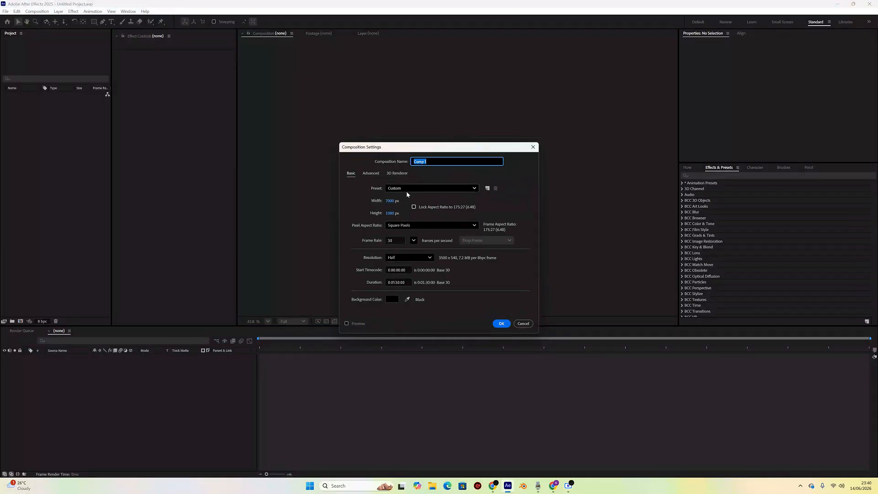
{"action": "left_click", "coordinate": [409, 189]}
{"action": "left_click", "coordinate": [436, 284]}
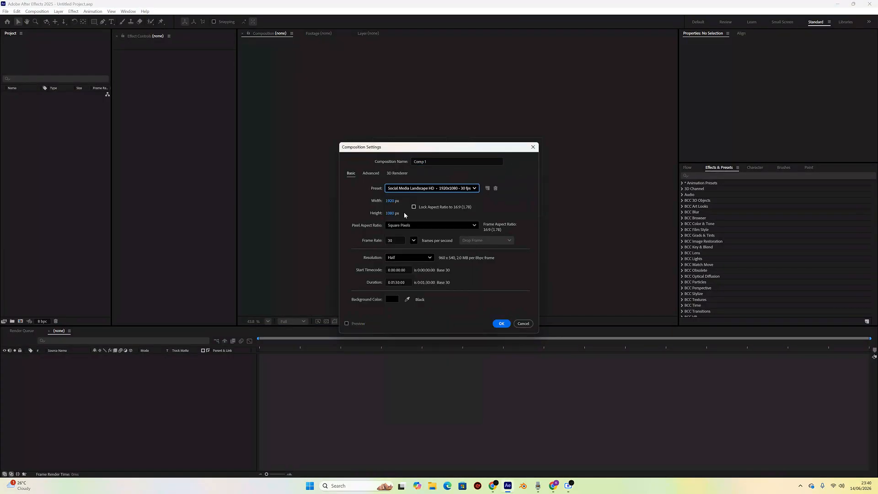
{"action": "left_click", "coordinate": [453, 190]}
{"action": "left_click", "coordinate": [423, 282]}
{"action": "left_click", "coordinate": [396, 283]}
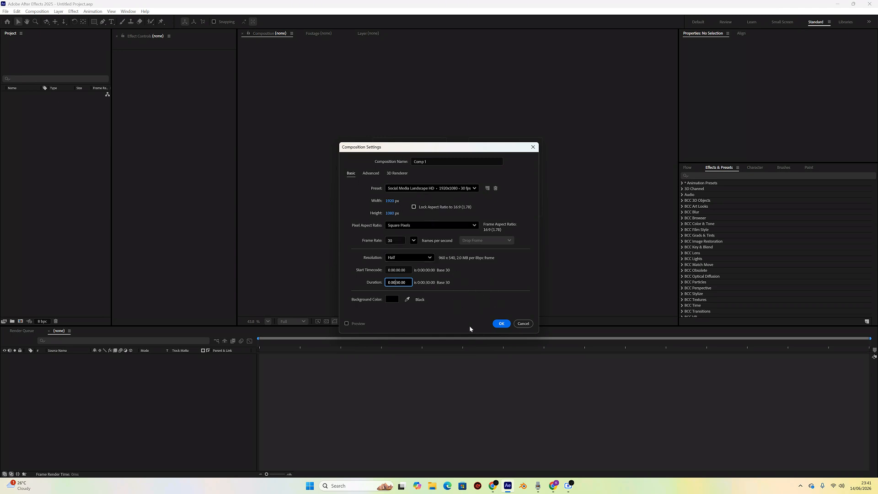
{"action": "left_click", "coordinate": [501, 323]}
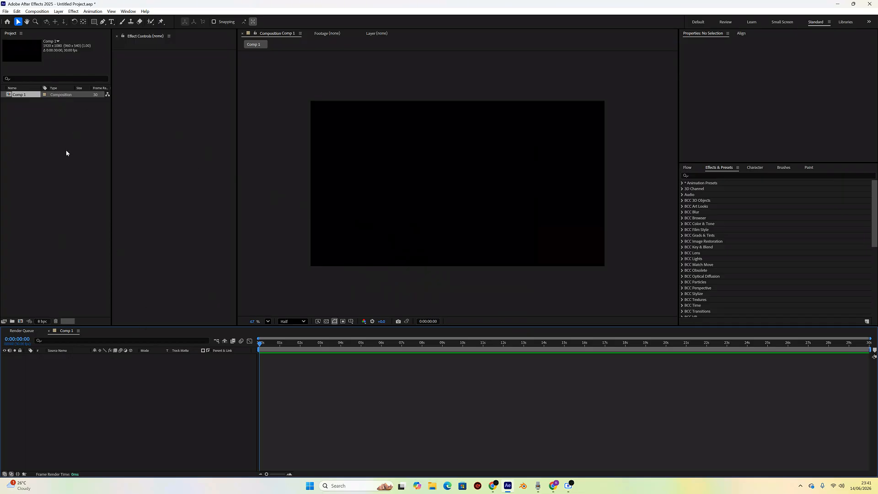
- Import the Seamless-Wood-Texture-3 and premium_photo paper images into the project, accepting the Camera Raw defaults
{"action": "double_click", "coordinate": [21, 141]}
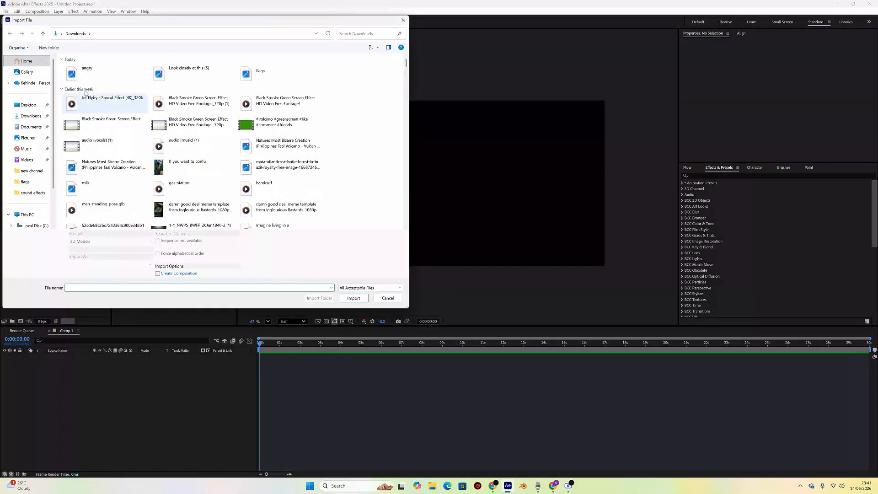
{"action": "left_click", "coordinate": [110, 74]}
{"action": "left_click", "coordinate": [192, 73], "text": "ctrl"}
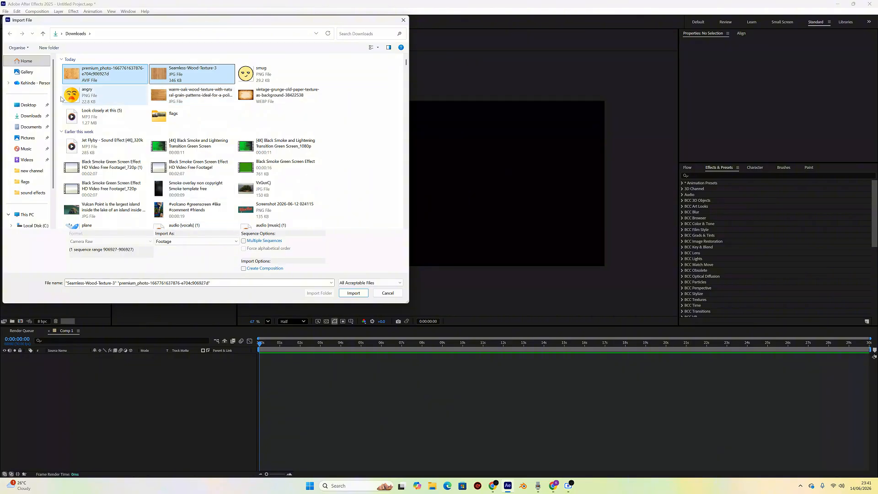
{"action": "left_click", "coordinate": [353, 292]}
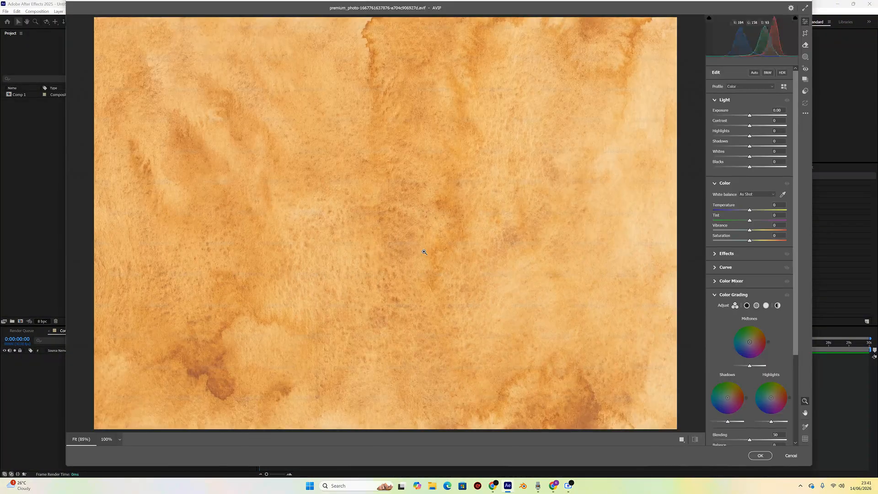
{"action": "left_click", "coordinate": [761, 456]}
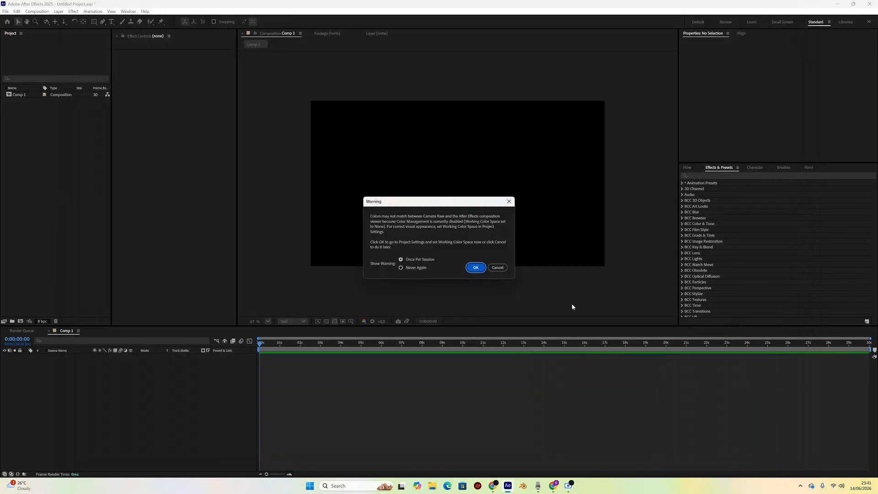
{"action": "left_click", "coordinate": [477, 268]}
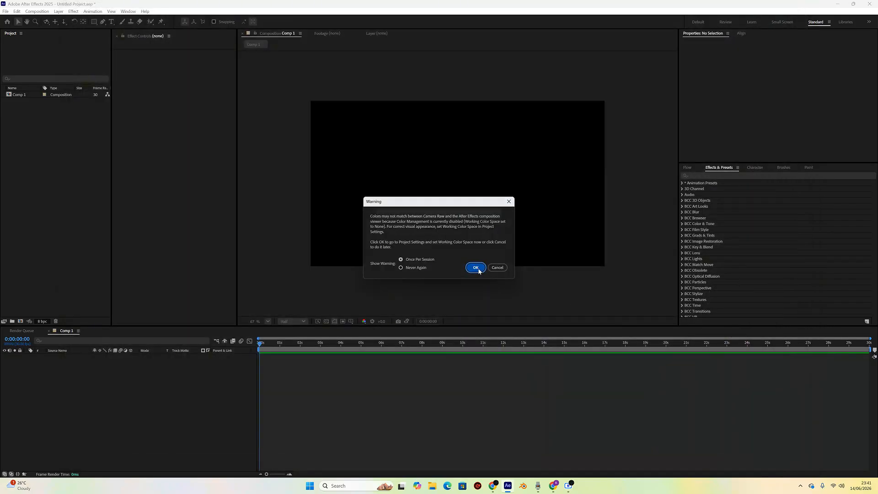
{"action": "left_click", "coordinate": [540, 364]}
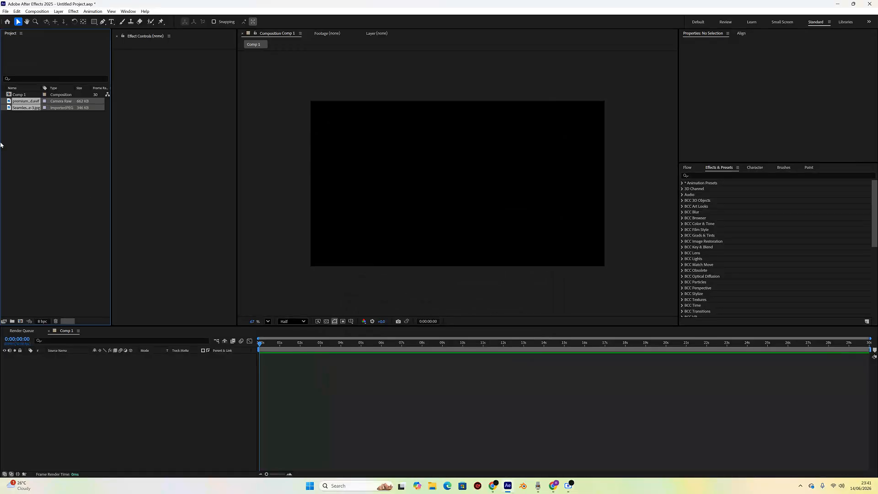
- Add the Seamless-Wood-Texture-3 image from the project as a layer in Comp 1
{"action": "left_click", "coordinate": [22, 114]}
{"action": "left_click", "coordinate": [24, 108]}
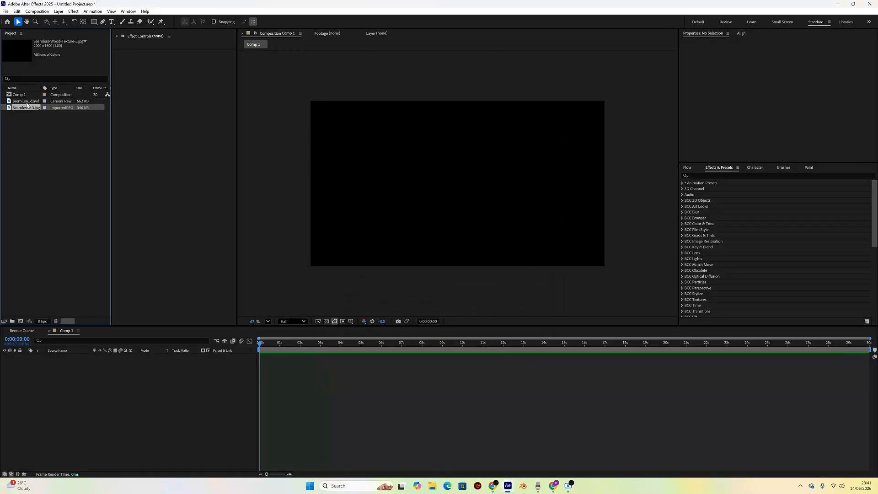
{"action": "left_click", "coordinate": [28, 103]}
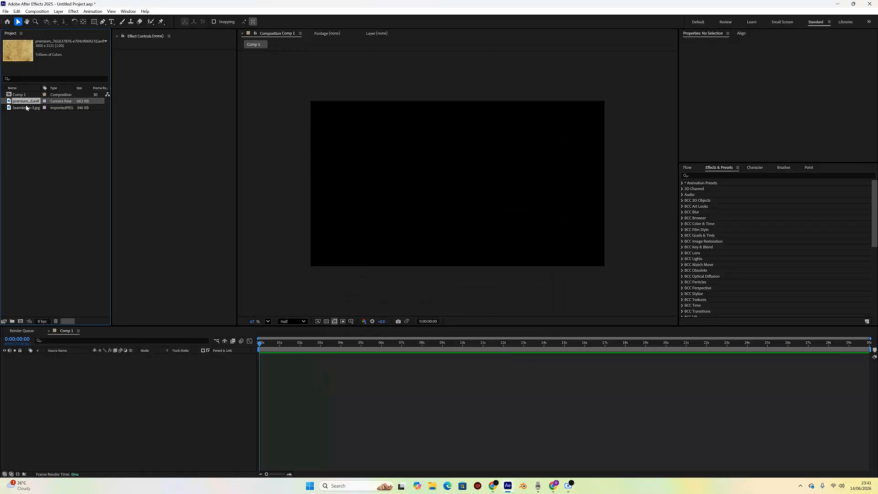
{"action": "left_click_drag", "start_coordinate": [26, 110], "coordinate": [97, 378]}
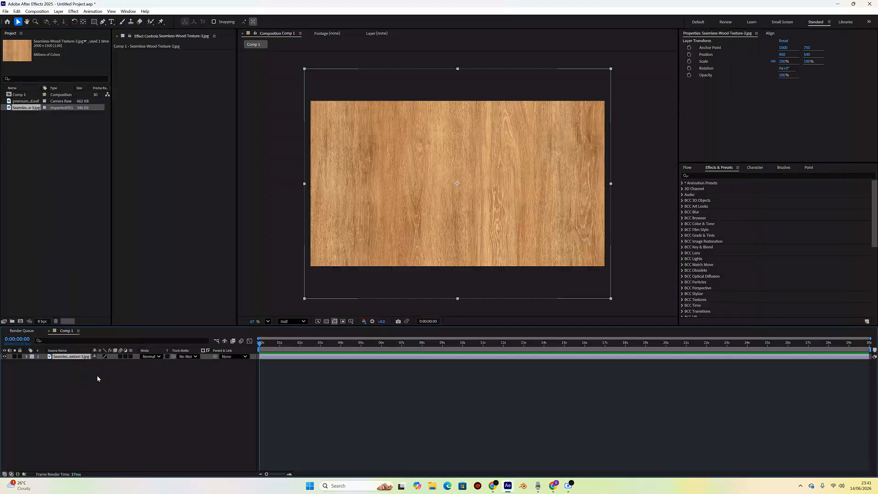
- Scale the wood texture layer down to 28%
{"action": "key", "text": "s"}
{"action": "left_click_drag", "start_coordinate": [103, 365], "coordinate": [83, 368]}
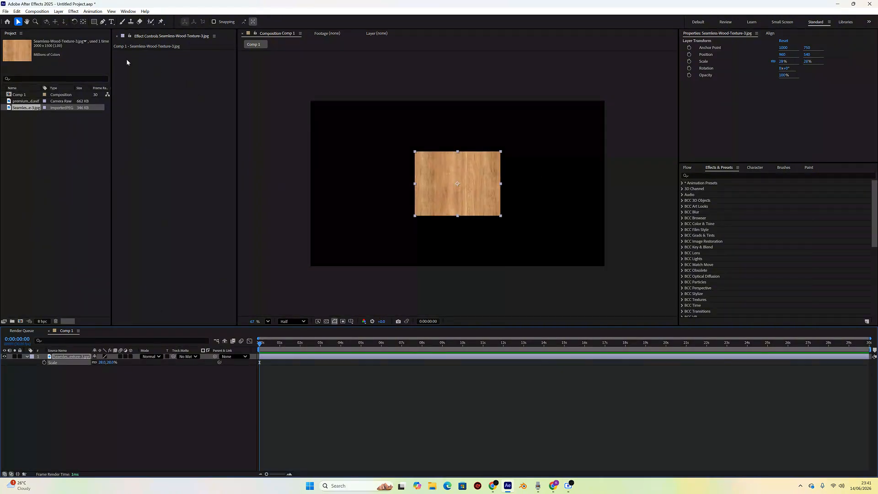
- Search the effects for CC Sphere and apply it to the wood texture layer
{"action": "left_click", "coordinate": [696, 177]}
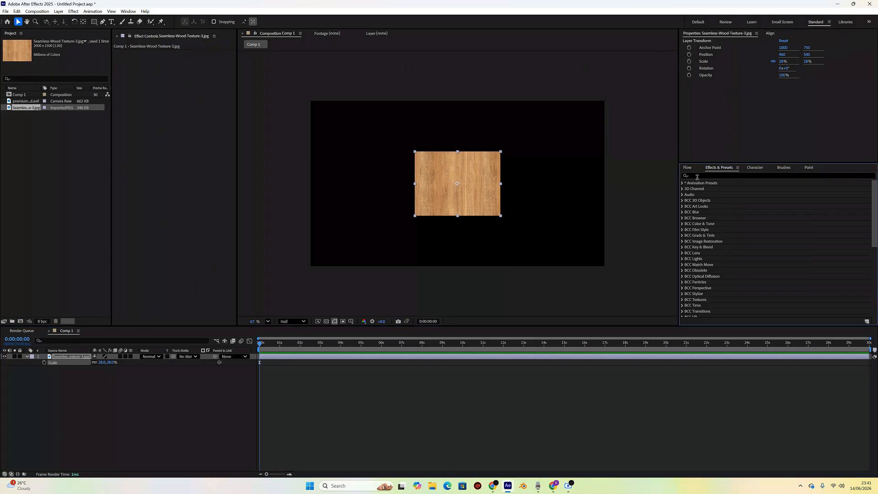
{"action": "left_click", "coordinate": [717, 177]}
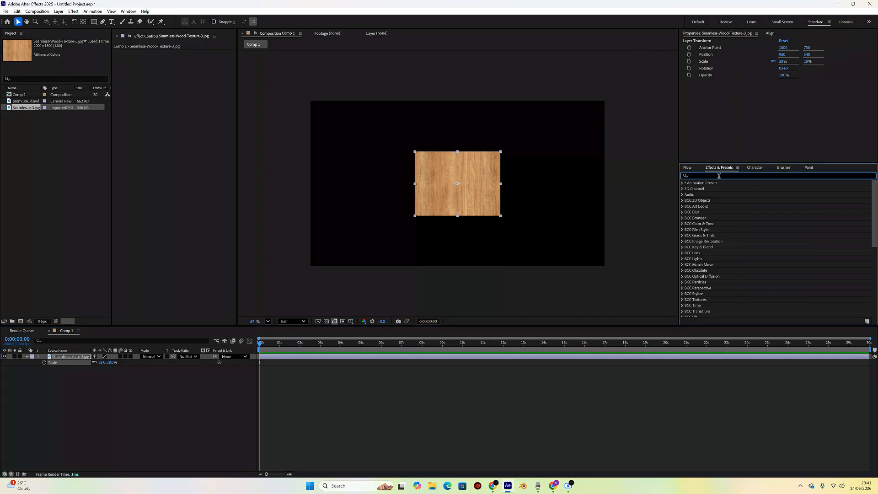
{"action": "type", "text": "p"}
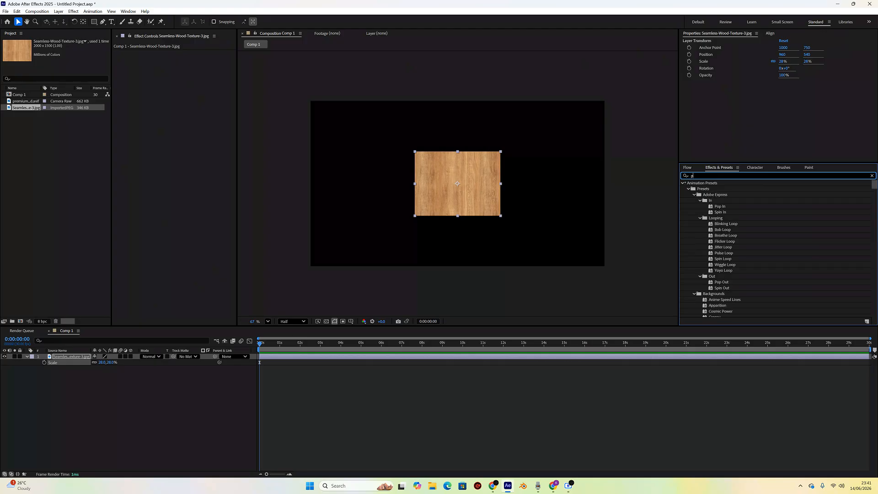
{"action": "key", "text": "BackSpace"}
{"action": "type", "text": "cc sph"}
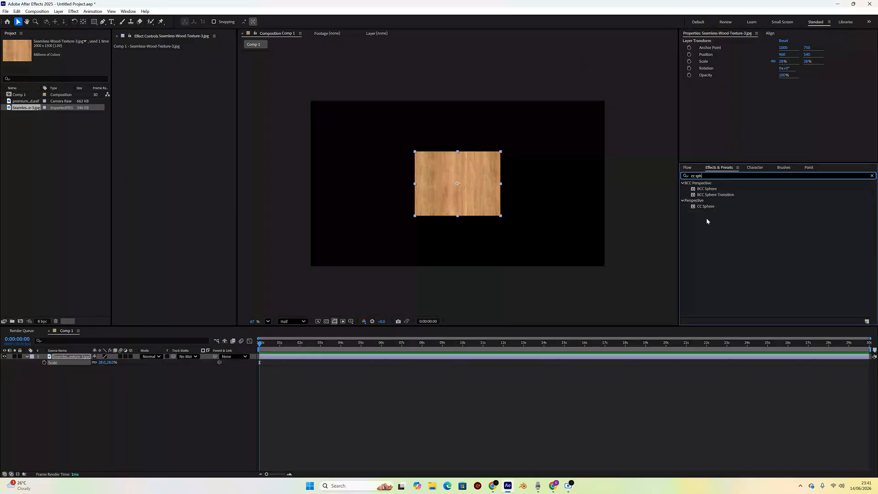
{"action": "double_click", "coordinate": [707, 206]}
{"action": "scroll", "coordinate": [470, 185], "scroll_direction": "up", "scroll_amount": 1}
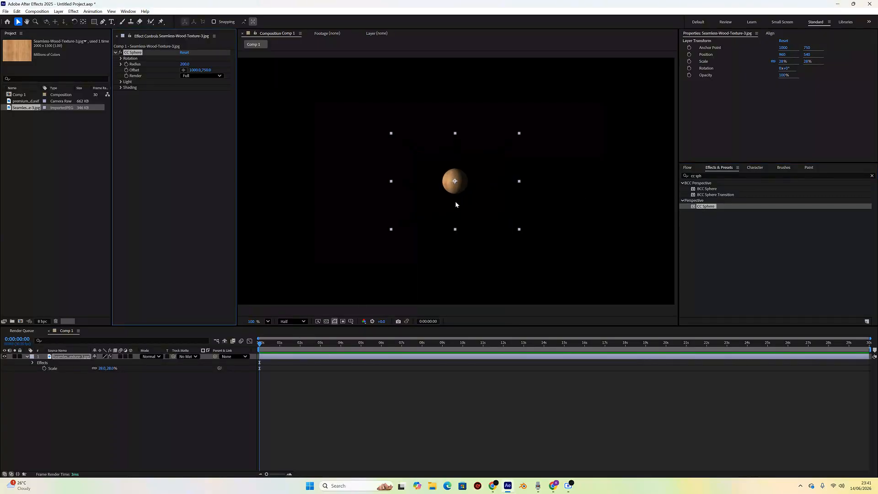
- Switch the preview to Full resolution and set the CC Sphere radius to 113
{"action": "left_click", "coordinate": [299, 321]}
{"action": "left_click", "coordinate": [291, 342]}
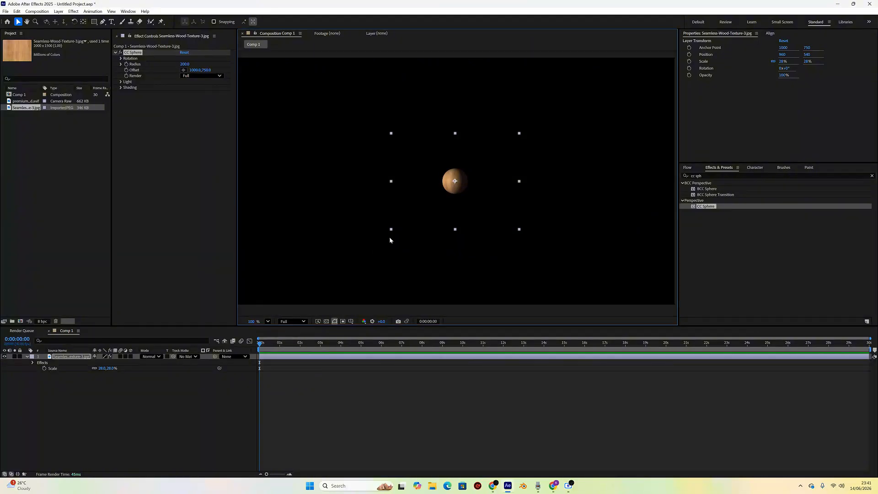
{"action": "scroll", "coordinate": [458, 191], "scroll_direction": "up", "scroll_amount": 2}
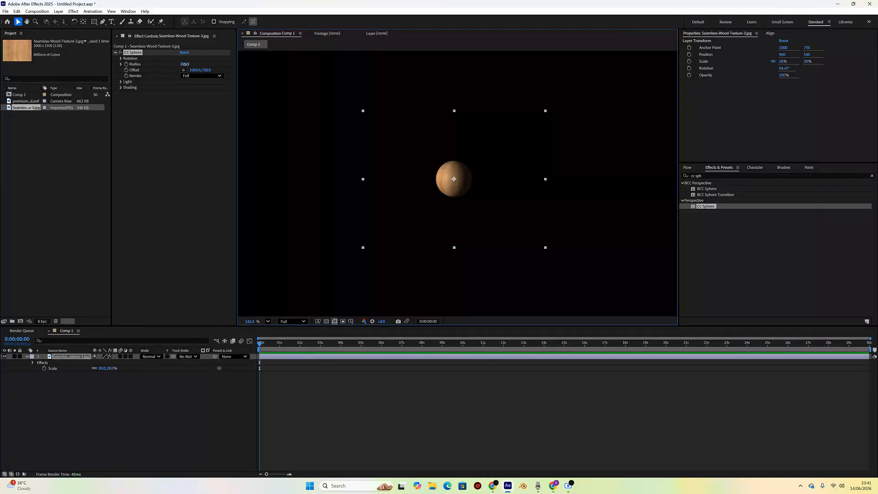
{"action": "mouse_move", "coordinate": [184, 64]}
{"action": "left_mouse_down"}
{"action": "mouse_move", "coordinate": [163, 68]}
{"action": "mouse_move", "coordinate": [183, 66]}
{"action": "left_mouse_up"}
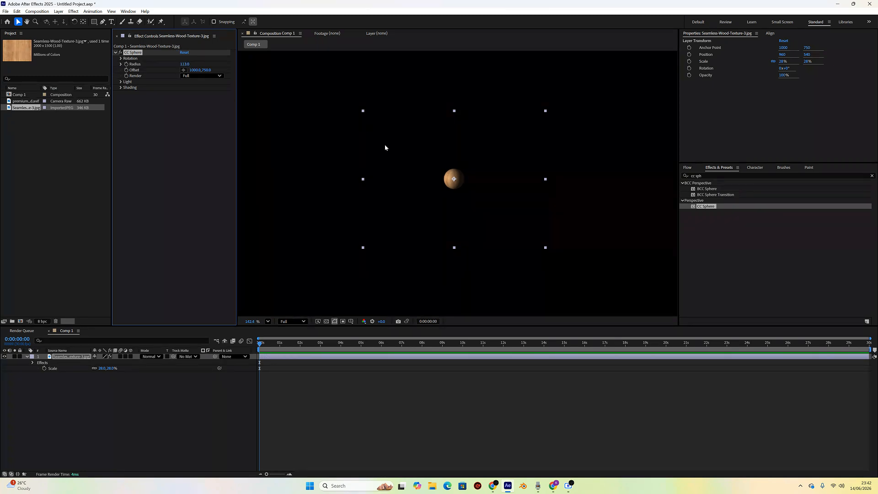
{"action": "left_click_drag", "start_coordinate": [457, 184], "coordinate": [457, 129]}
{"action": "scroll", "coordinate": [515, 142], "scroll_direction": "down", "scroll_amount": 4}
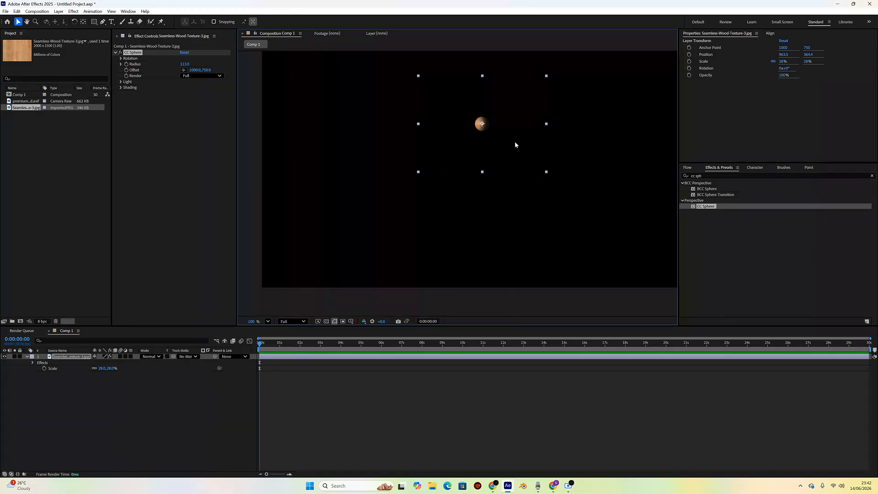
{"action": "key", "text": "ctrl+z"}
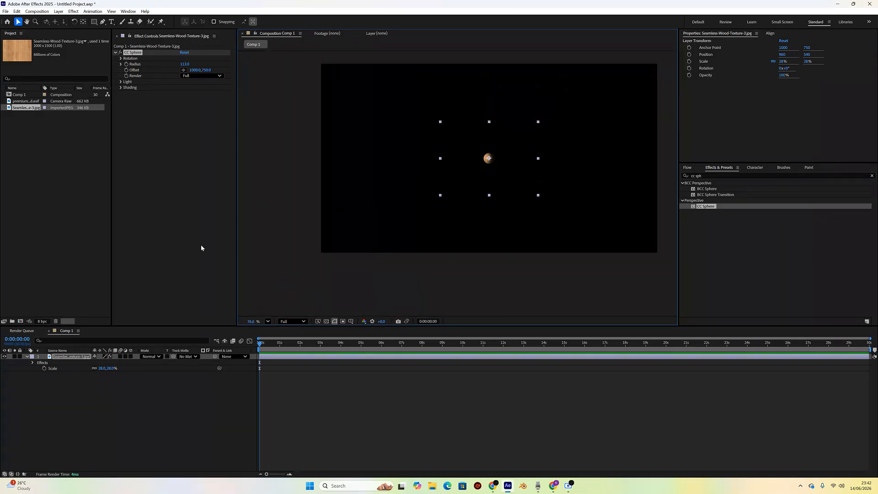
{"action": "left_click", "coordinate": [76, 357]}
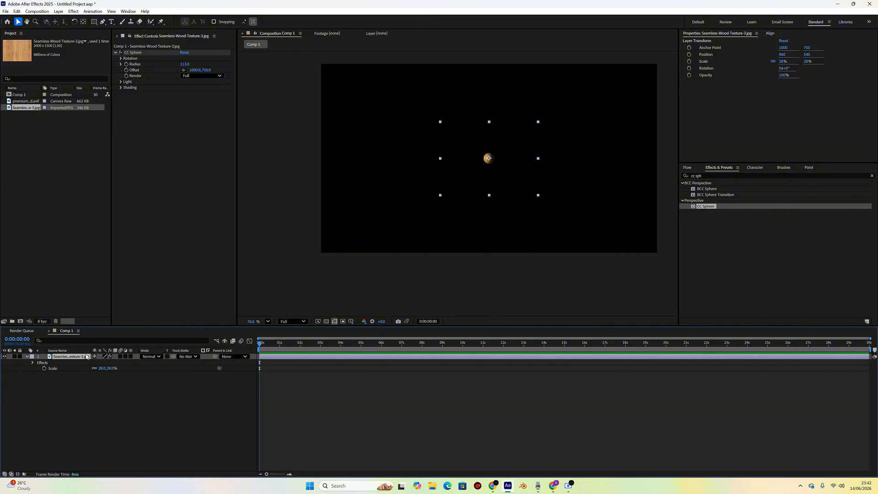
{"action": "key", "text": "ctrl+d"}
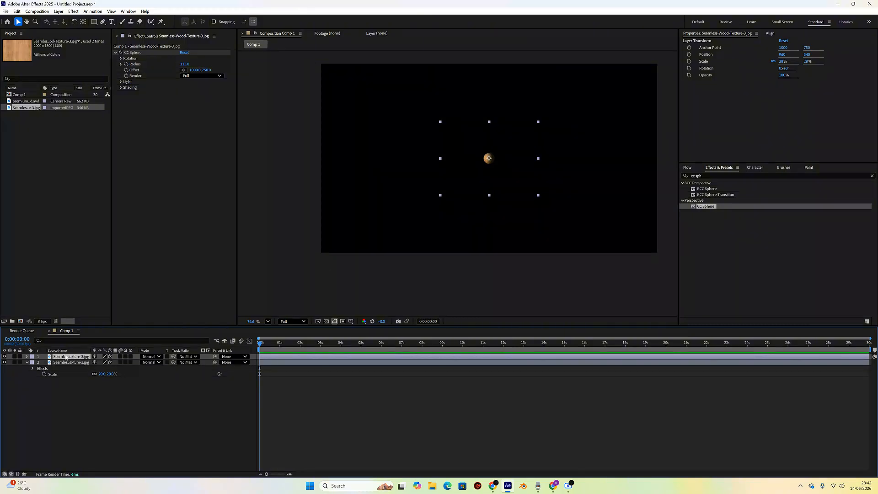
{"action": "key", "text": "ctrl+z"}
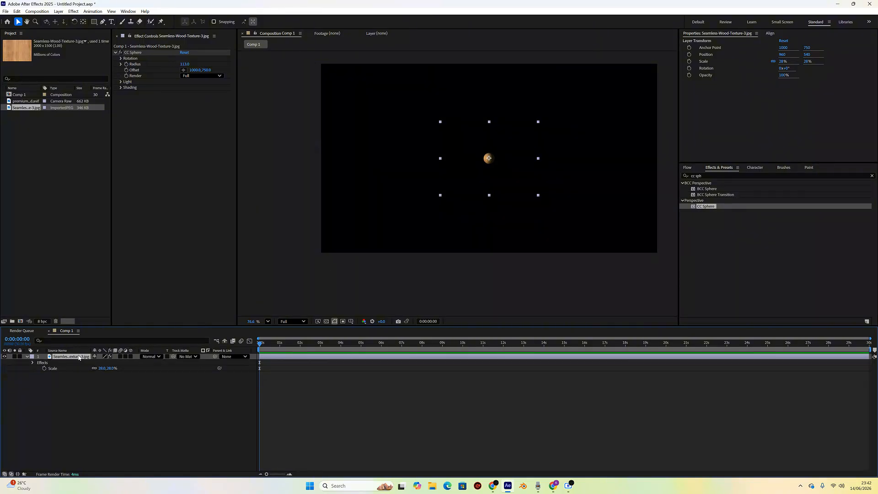
- Rename the wood texture layer as sphere
{"action": "key", "text": "Return"}
{"action": "type", "text": "sphere"}
{"action": "key", "text": "Return"}
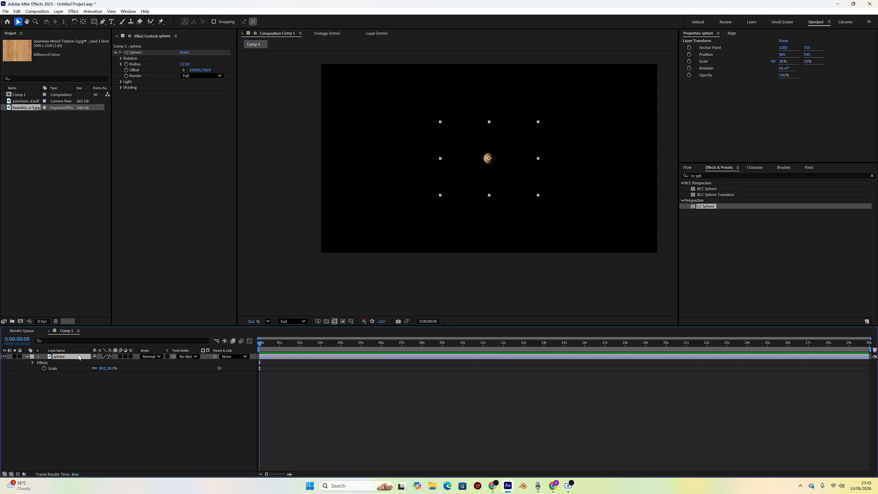
- Duplicate the sphere layer twice and rename the top copy as cylinder
{"action": "key", "text": "ctrl+d"}
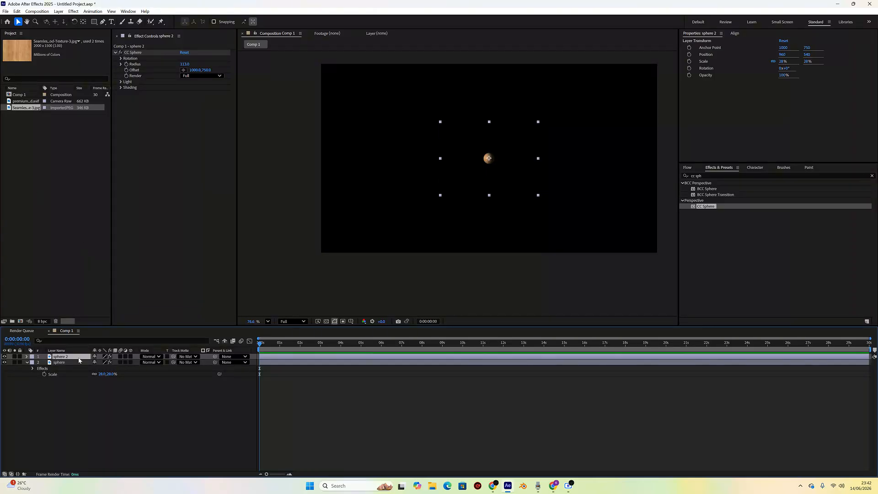
{"action": "key", "text": "ctrl+d"}
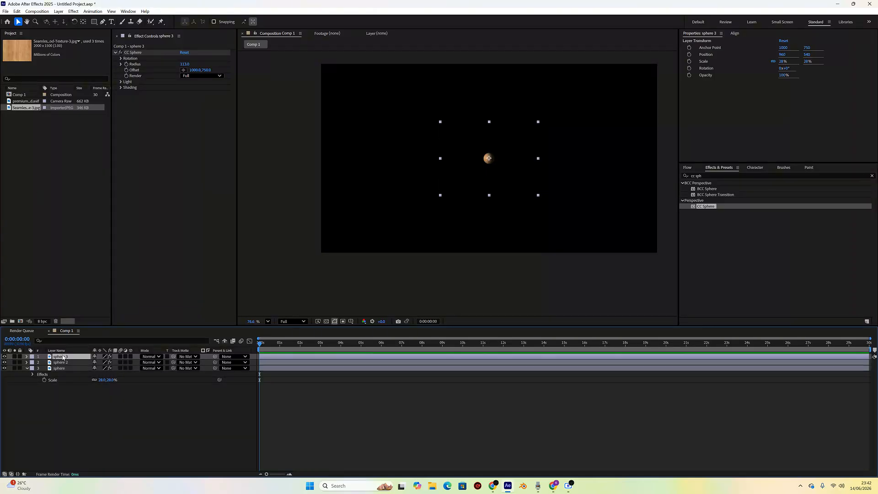
{"action": "right_click", "coordinate": [64, 357]}
{"action": "left_click", "coordinate": [87, 336]}
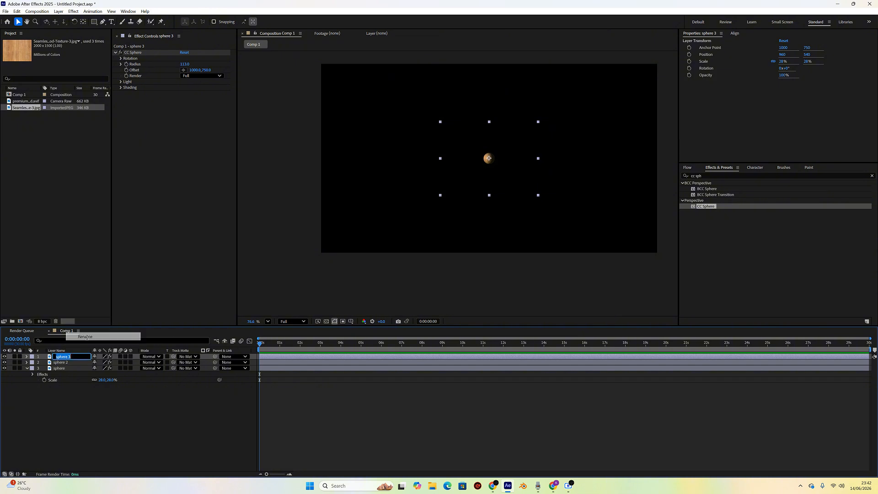
{"action": "type", "text": "cylin"}
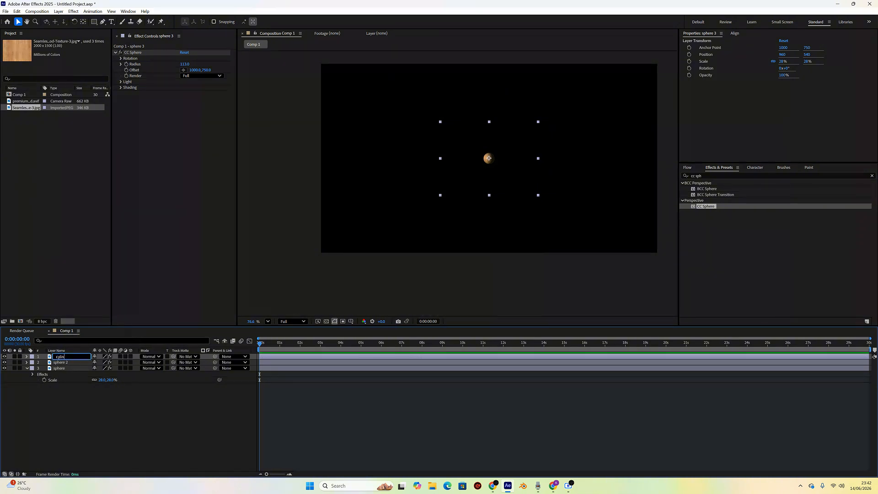
{"action": "type", "text": "der"}
{"action": "key", "text": "Return"}
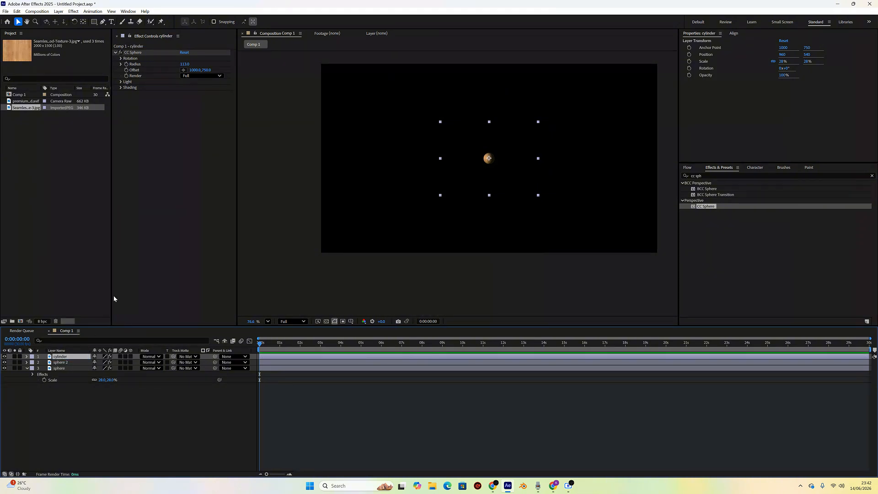
- Remove the CC Sphere effect from the cylinder layer
{"action": "left_click", "coordinate": [135, 53]}
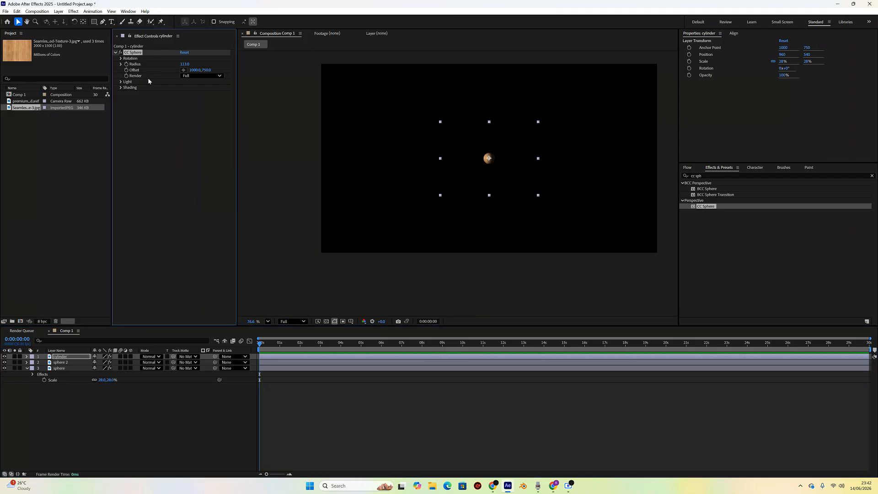
{"action": "key", "text": "Delete"}
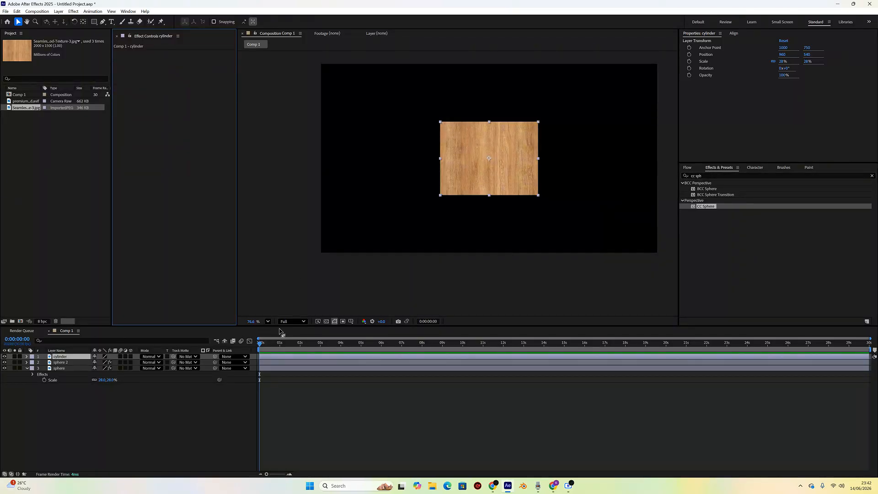
{"action": "left_click", "coordinate": [692, 176]}
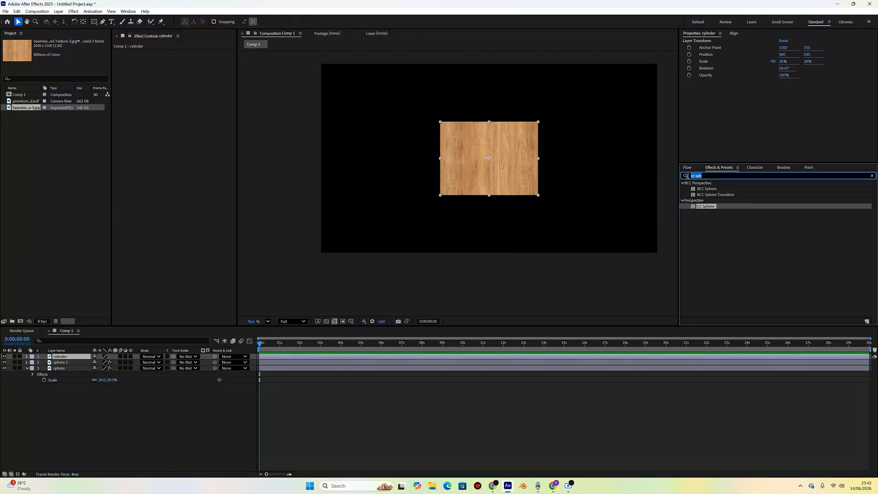
{"action": "type", "text": "cc cyl"}
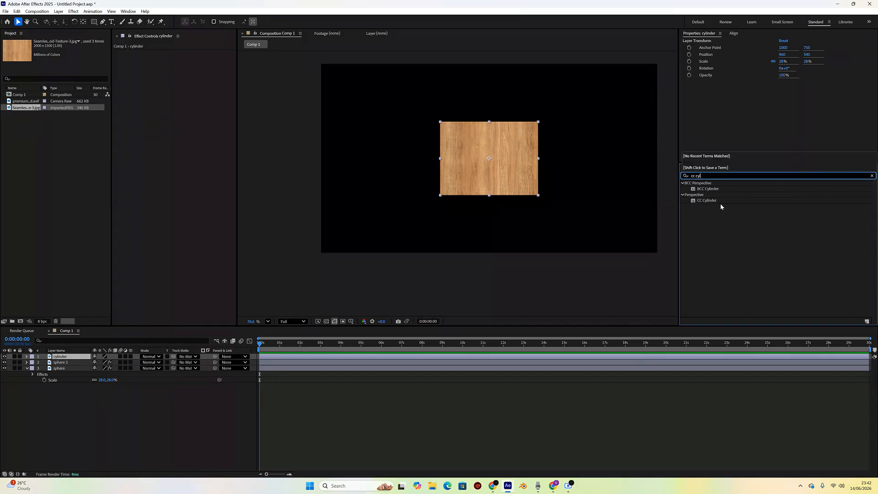
{"action": "double_click", "coordinate": [705, 200]}
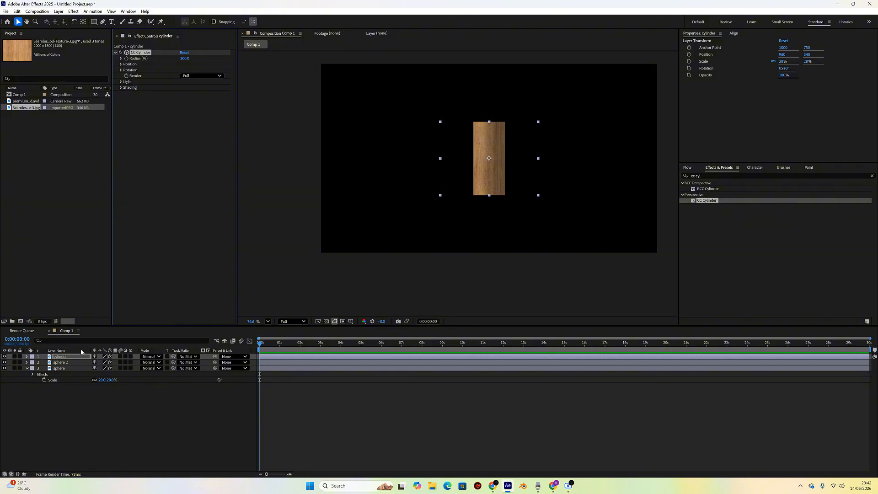
{"action": "scroll", "coordinate": [490, 169], "scroll_direction": "up", "scroll_amount": 1}
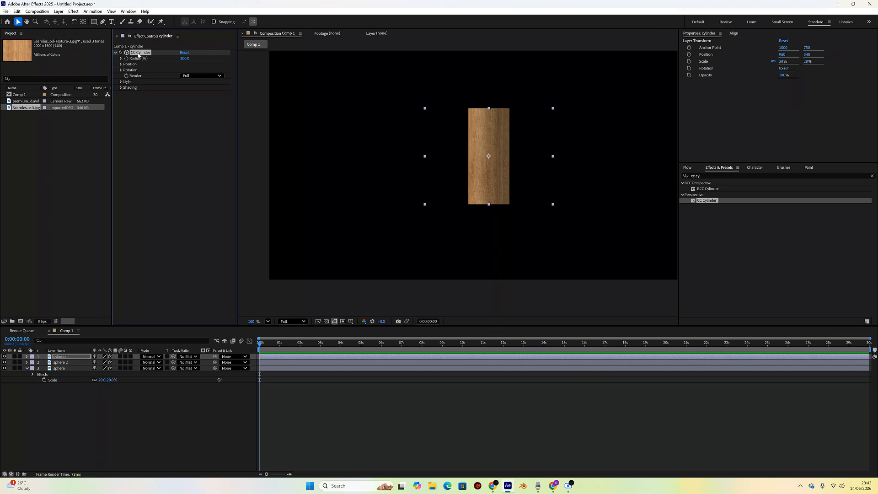
{"action": "key", "text": "Delete"}
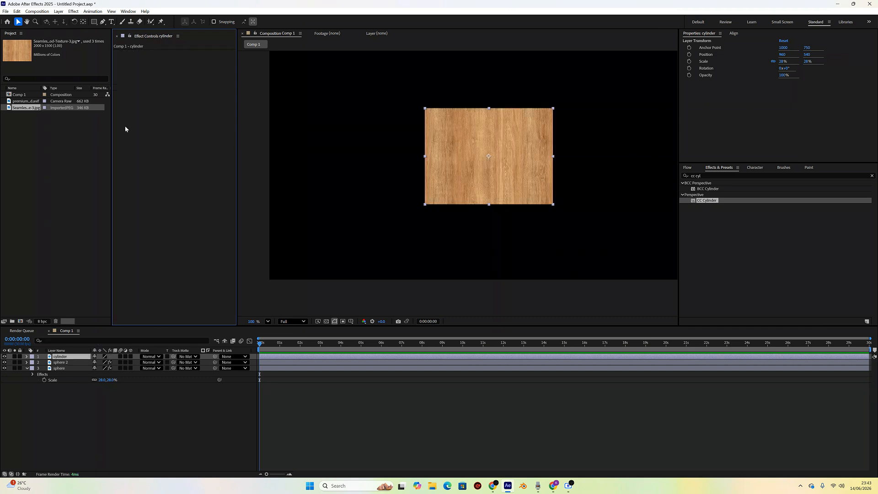
- Pre-compose the cylinder layer, moving all attributes, into a composition named cylinder comp, and open it
{"action": "right_click", "coordinate": [68, 359]}
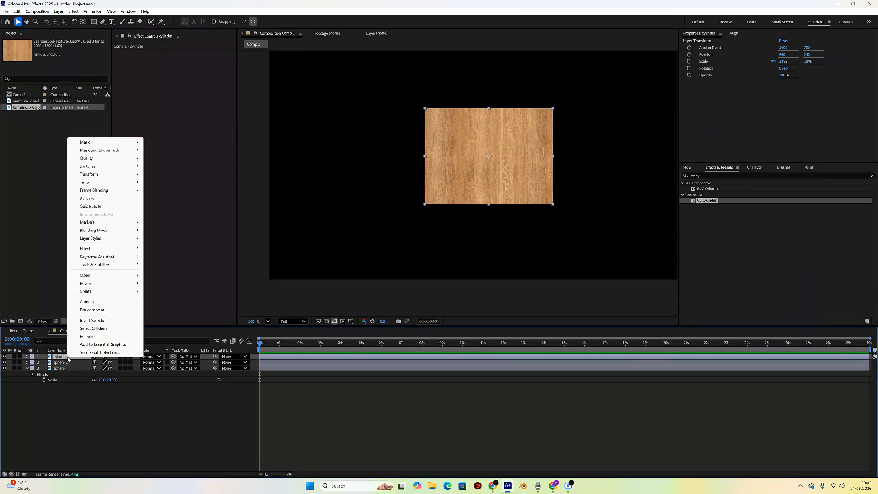
{"action": "left_click", "coordinate": [101, 312]}
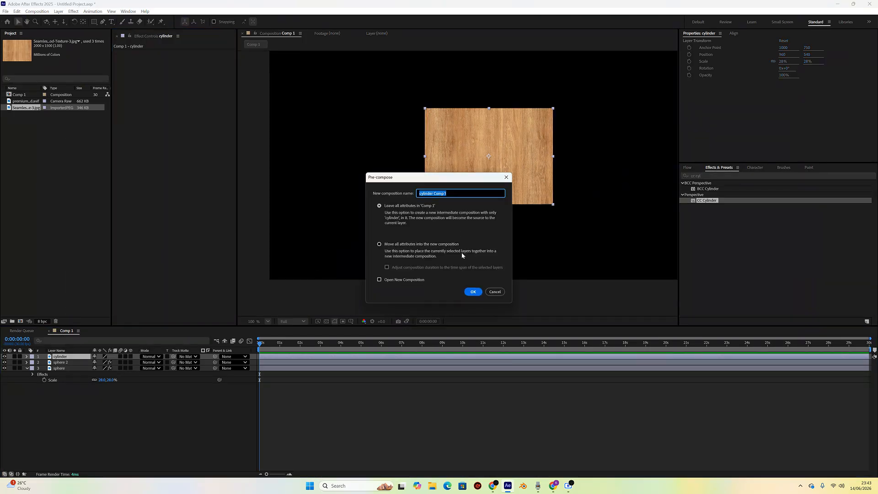
{"action": "left_click", "coordinate": [382, 244]}
{"action": "left_click_drag", "start_coordinate": [447, 194], "coordinate": [434, 196]}
{"action": "key", "text": "BackSpace"}
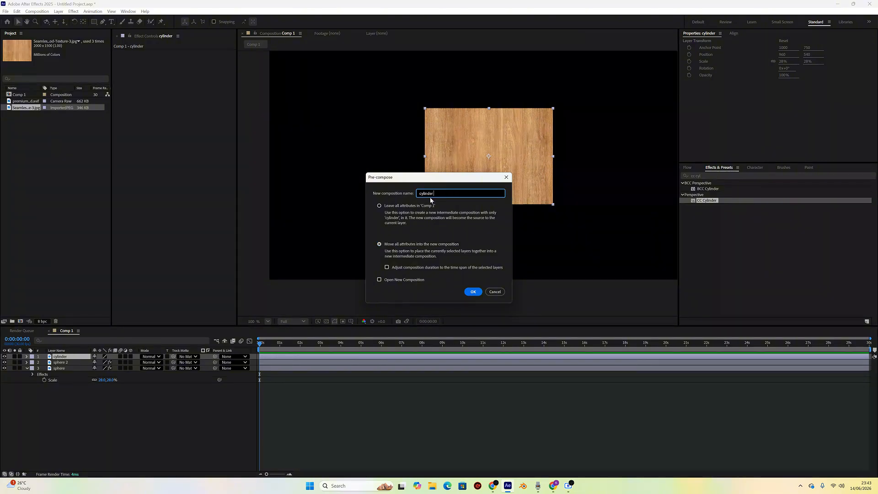
{"action": "key", "text": "BackSpace"}
{"action": "key", "text": "BackSpace"}
{"action": "type", "text": "comm"}
{"action": "left_click", "coordinate": [474, 292]}
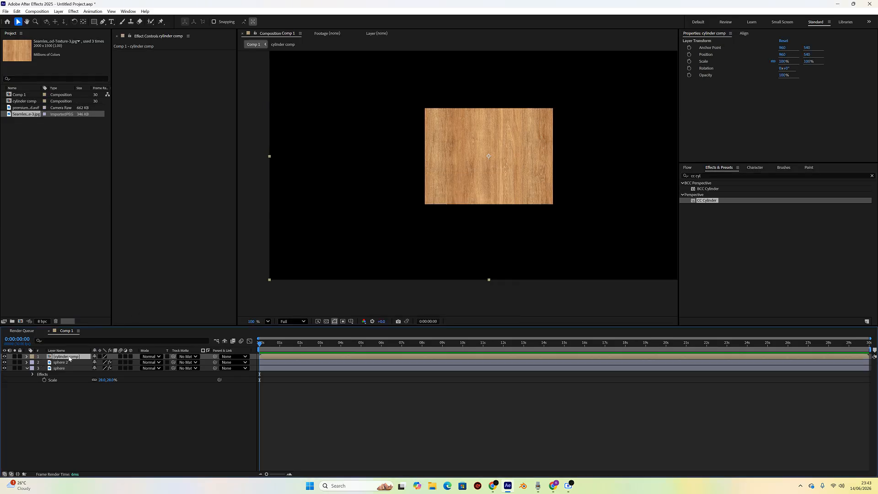
{"action": "double_click", "coordinate": [69, 357]}
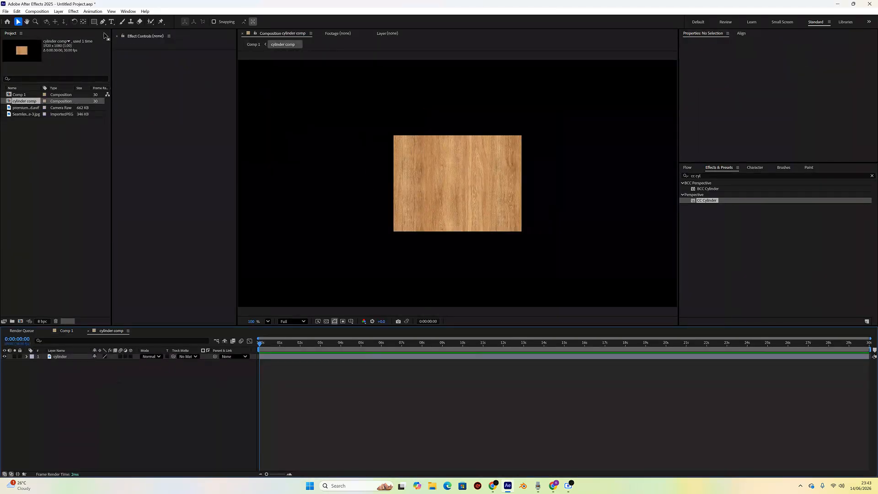
- Change the cylinder comp's composition settings to a width of 700 px
{"action": "left_click", "coordinate": [37, 11]}
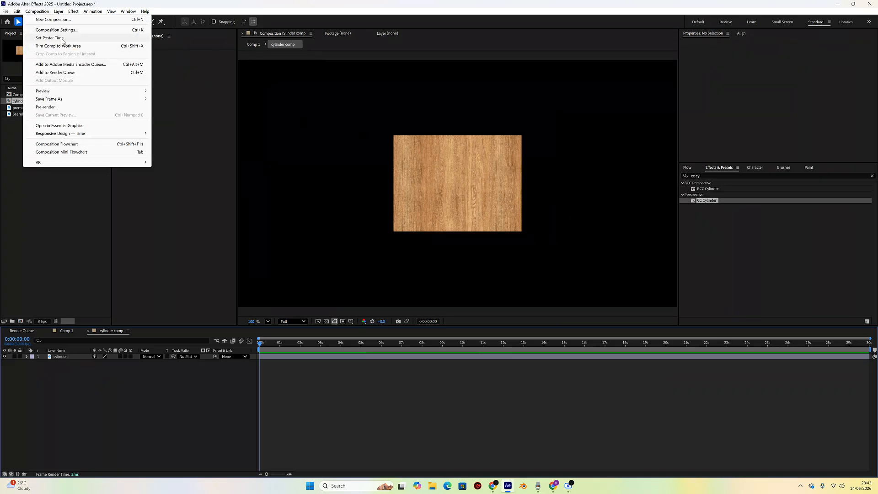
{"action": "left_click", "coordinate": [63, 30]}
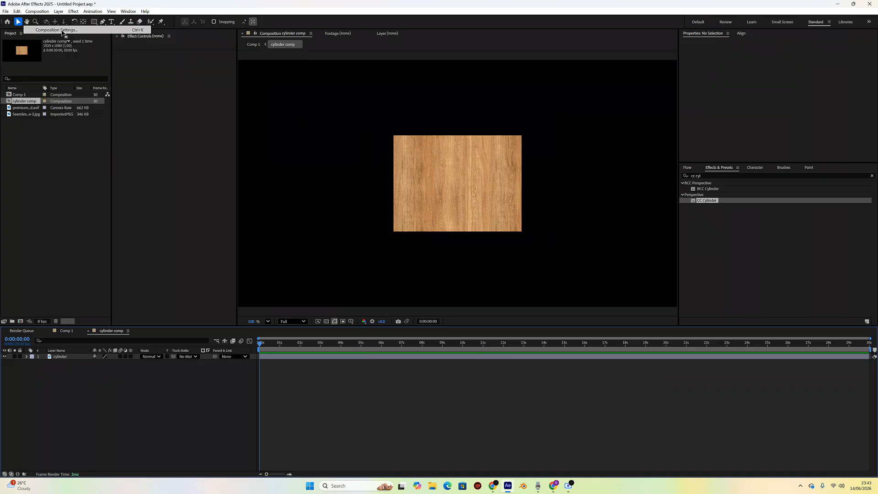
{"action": "left_click", "coordinate": [390, 202]}
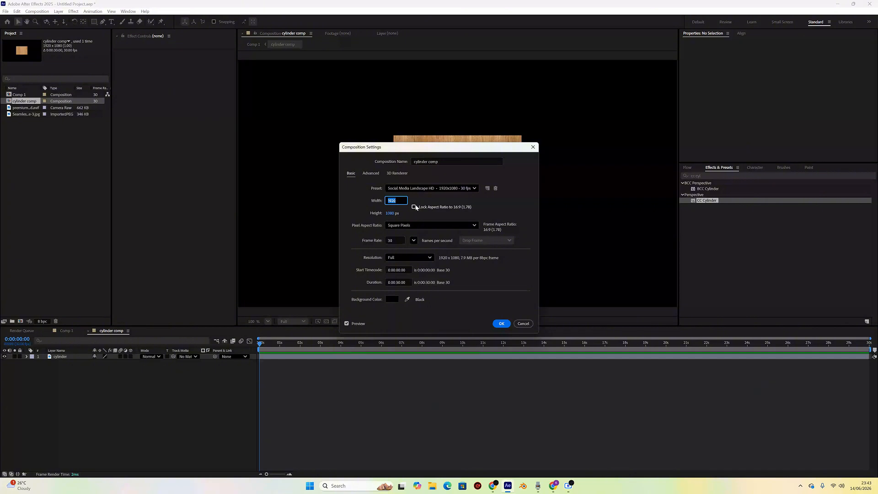
{"action": "type", "text": "700"}
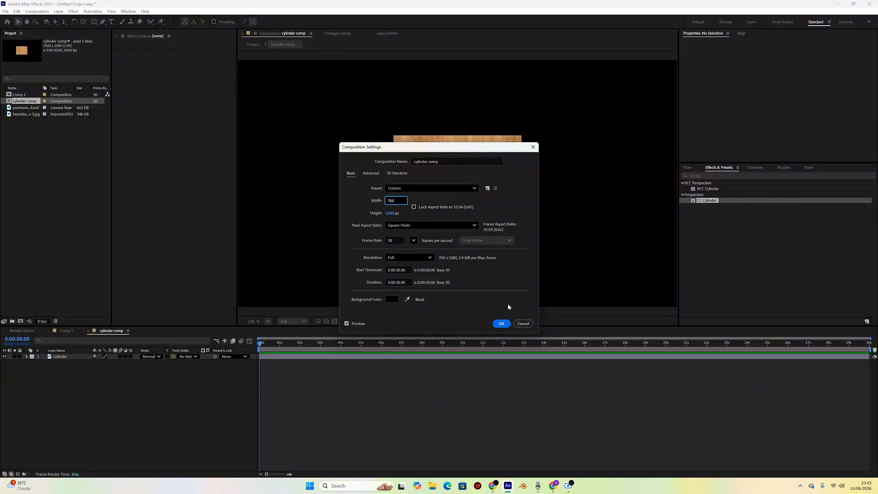
{"action": "left_click", "coordinate": [501, 323]}
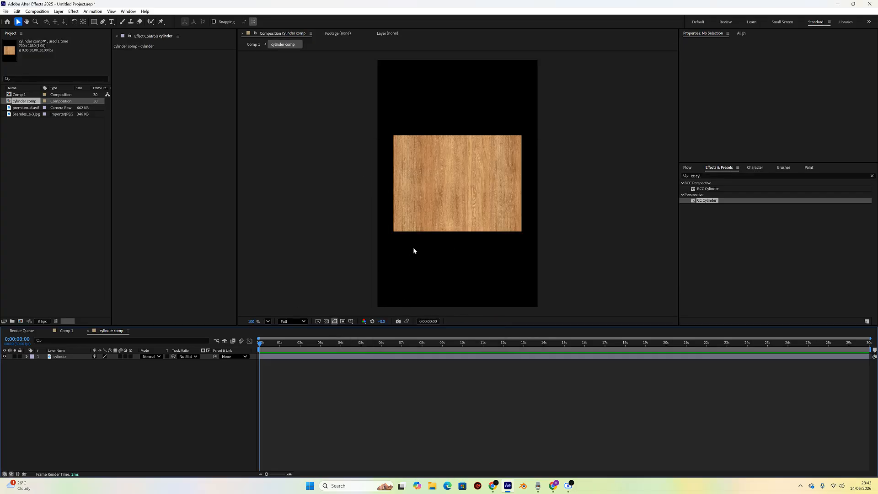
- Scale the wood cylinder layer inside cylinder comp up to 38%
{"action": "left_click", "coordinate": [62, 358]}
{"action": "key", "text": "s"}
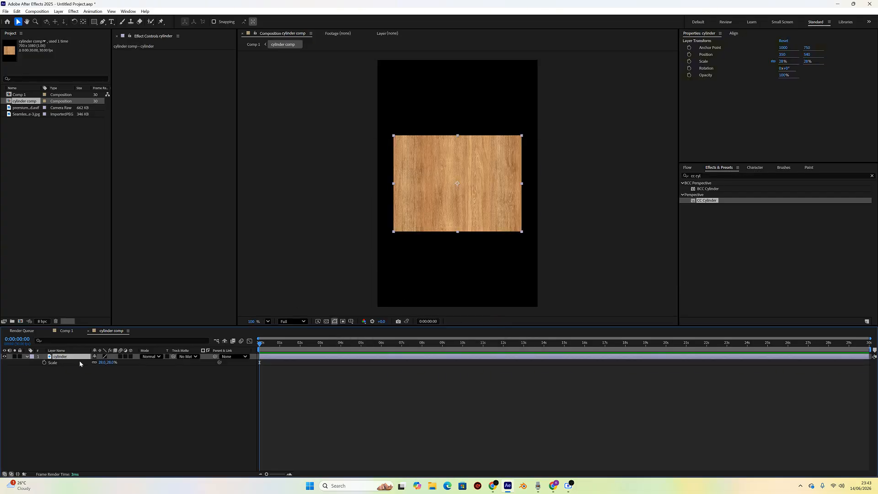
{"action": "mouse_move", "coordinate": [101, 363]}
{"action": "left_mouse_down"}
{"action": "mouse_move", "coordinate": [120, 362]}
{"action": "mouse_move", "coordinate": [102, 362]}
{"action": "left_mouse_up"}
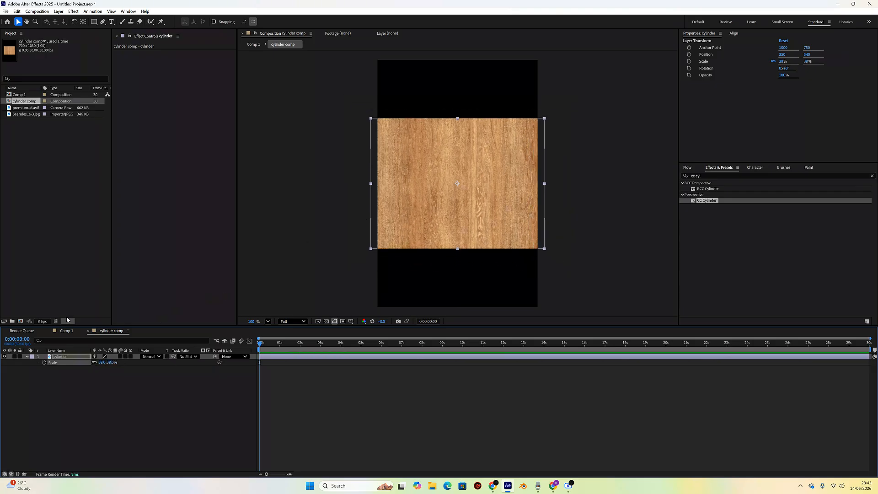
- Return to Comp 1 and apply the CC Cylinder effect to the cylinder comp layer
{"action": "left_click", "coordinate": [66, 331]}
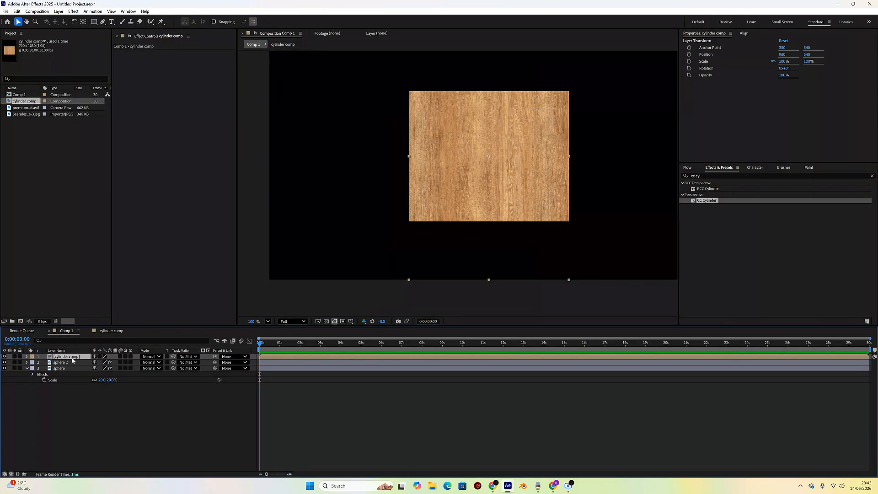
{"action": "double_click", "coordinate": [707, 200]}
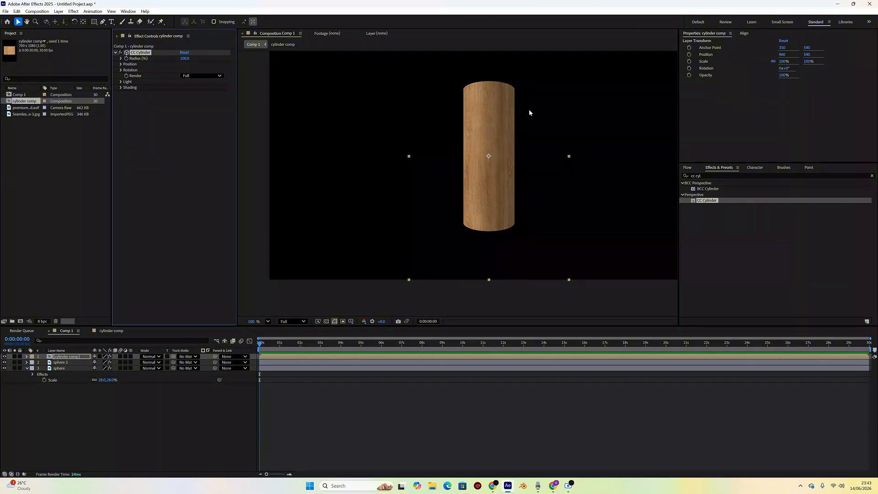
{"action": "scroll", "coordinate": [508, 117], "scroll_direction": "down", "scroll_amount": 1}
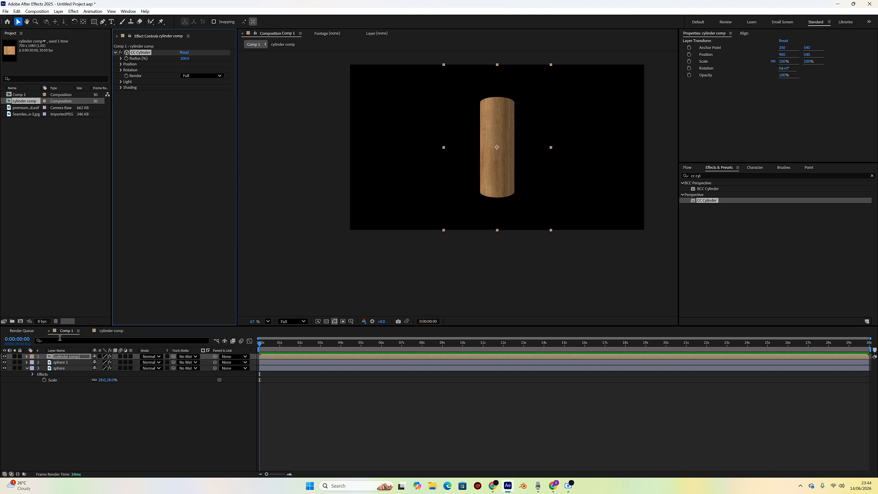
- Move the cylinder comp layer below the sphere layers and set its CC Cylinder radius to 27
{"action": "left_click_drag", "start_coordinate": [62, 357], "coordinate": [63, 384]}
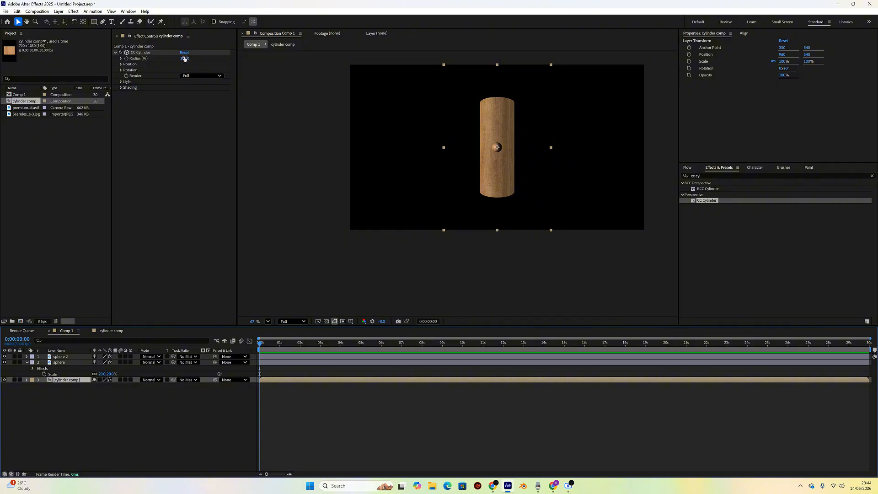
{"action": "left_click_drag", "start_coordinate": [184, 59], "coordinate": [161, 62]}
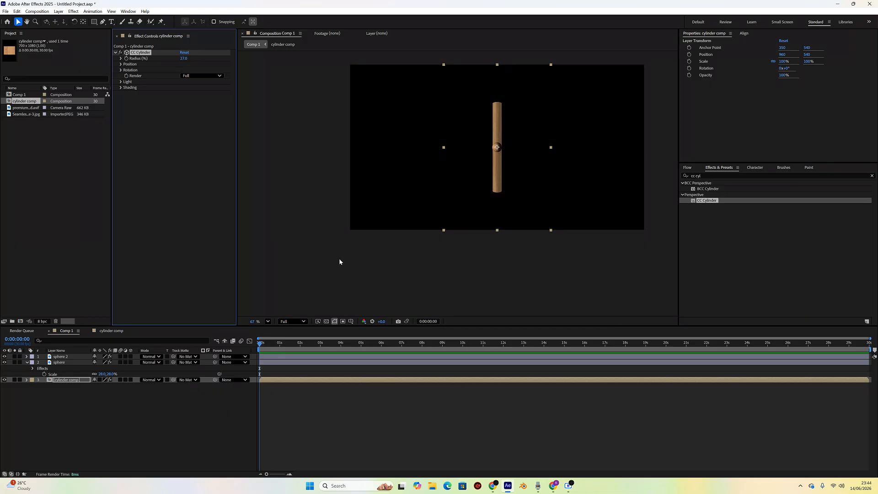
- Position sphere 2 at 960, 857 and sphere at 960, 222 to cap the cylinder's two ends
{"action": "left_click", "coordinate": [57, 357]}
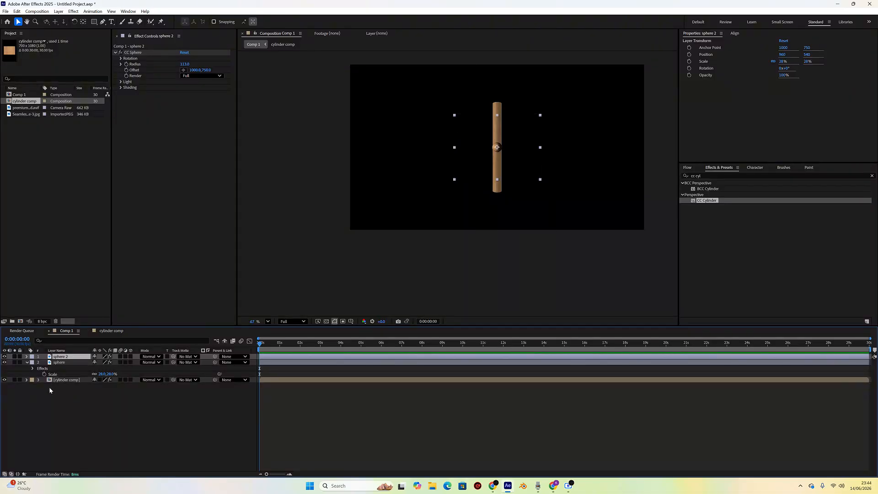
{"action": "left_click", "coordinate": [62, 363], "text": "shift"}
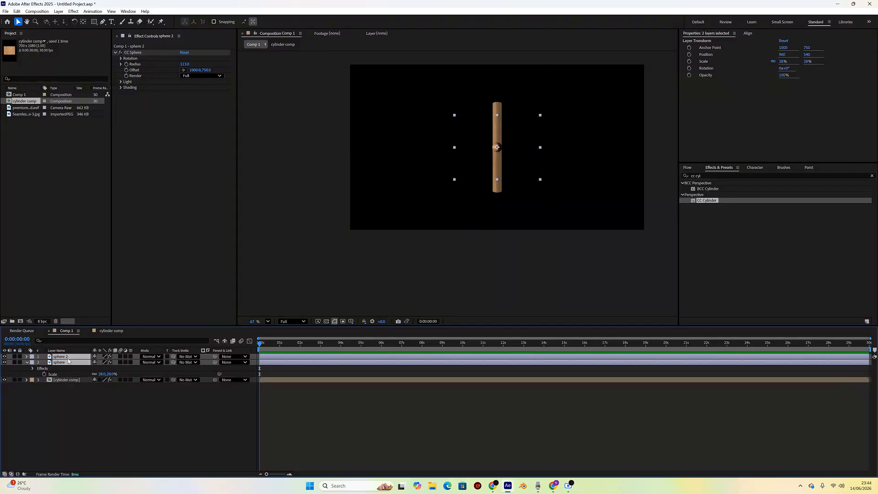
{"action": "key", "text": "p"}
{"action": "left_click", "coordinate": [104, 395]}
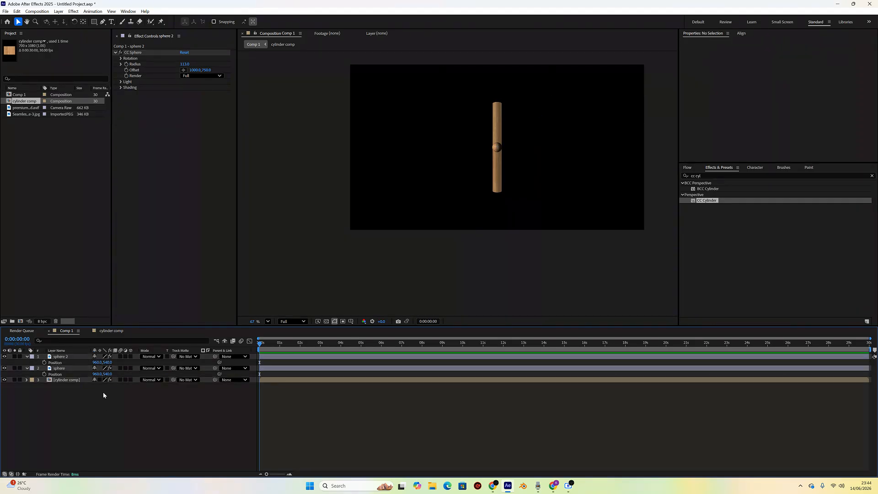
{"action": "left_click", "coordinate": [106, 362]}
{"action": "left_click_drag", "start_coordinate": [107, 362], "coordinate": [201, 375]}
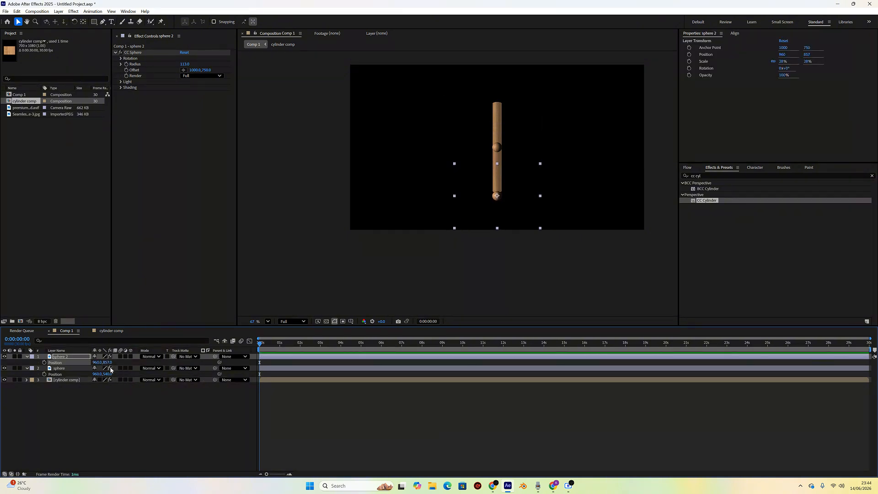
{"action": "left_click_drag", "start_coordinate": [107, 374], "coordinate": [12, 361]}
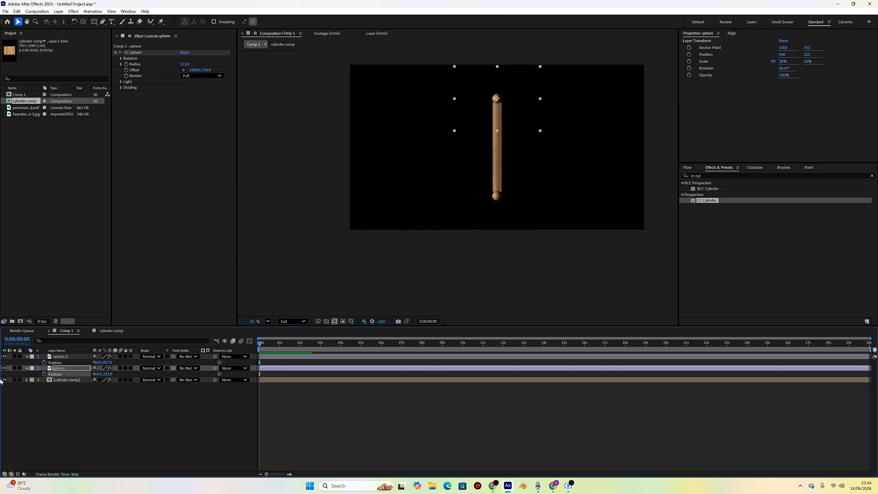
- Move the cylinder comp layer back to the top of the layer stack
{"action": "left_click", "coordinate": [62, 379]}
{"action": "left_click_drag", "start_coordinate": [63, 380], "coordinate": [68, 357]}
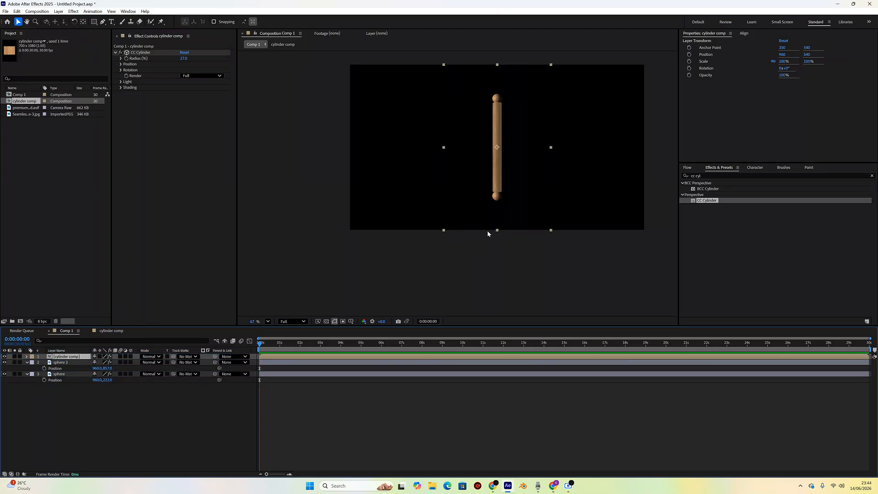
{"action": "scroll", "coordinate": [502, 149], "scroll_direction": "up", "scroll_amount": 1}
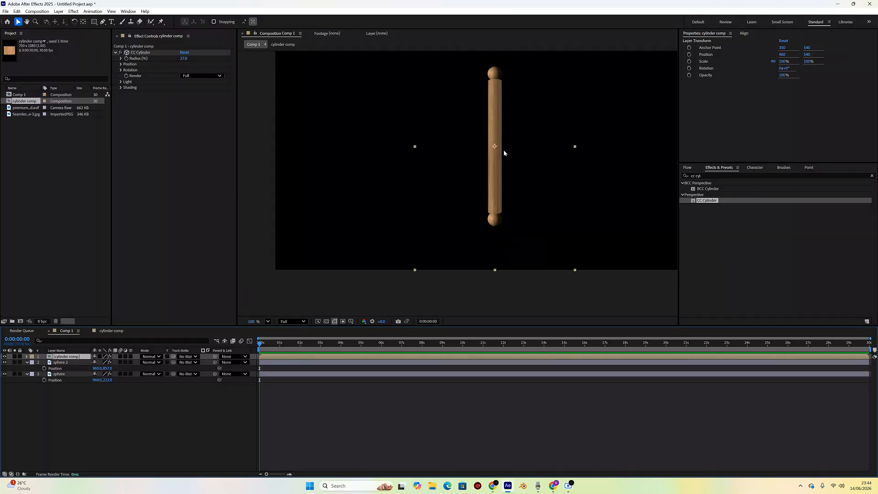
{"action": "left_click_drag", "start_coordinate": [505, 150], "coordinate": [497, 173]}
{"action": "scroll", "coordinate": [496, 172], "scroll_direction": "up", "scroll_amount": 1}
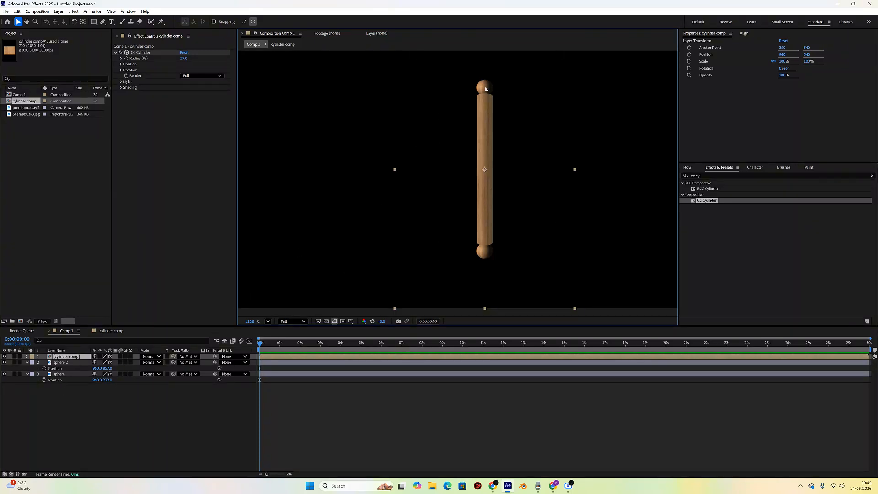
{"action": "scroll", "coordinate": [483, 254], "scroll_direction": "up", "scroll_amount": 2}
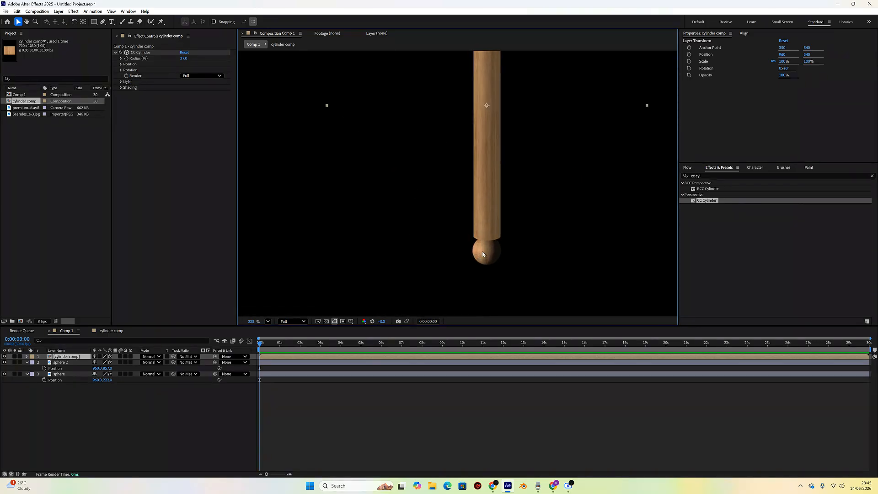
{"action": "scroll", "coordinate": [485, 255], "scroll_direction": "up", "scroll_amount": 1}
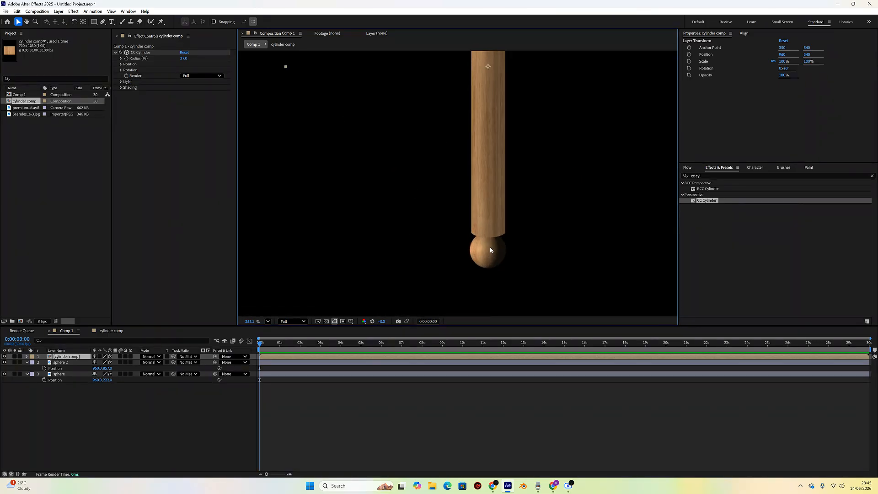
{"action": "scroll", "coordinate": [495, 250], "scroll_direction": "down", "scroll_amount": 6}
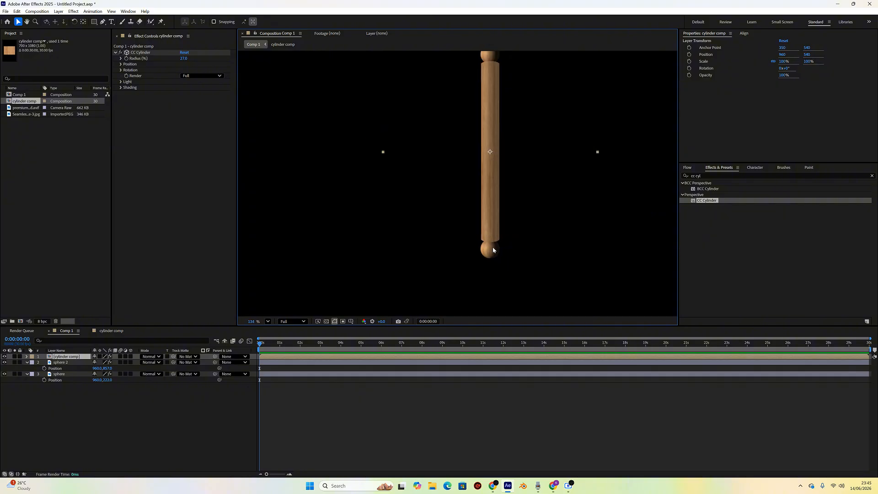
- Scale both sphere layers together to 37%
{"action": "left_click", "coordinate": [80, 363]}
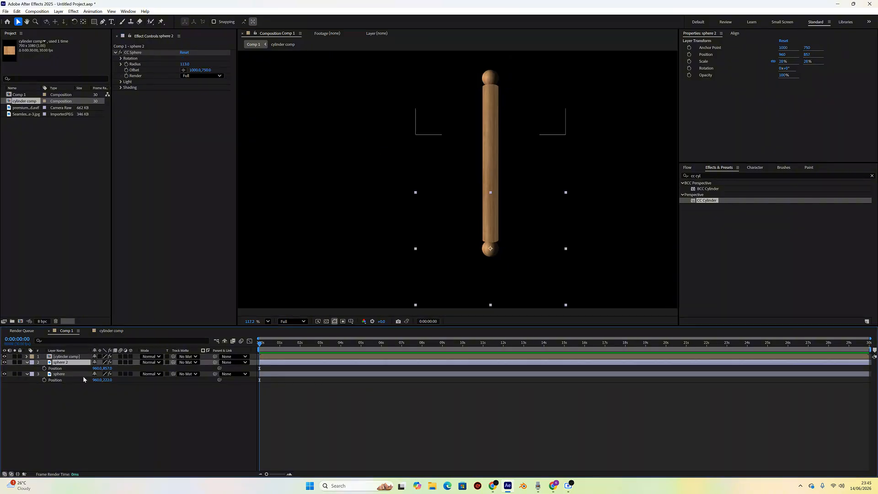
{"action": "left_click", "coordinate": [83, 374], "text": "ctrl"}
{"action": "key", "text": "s"}
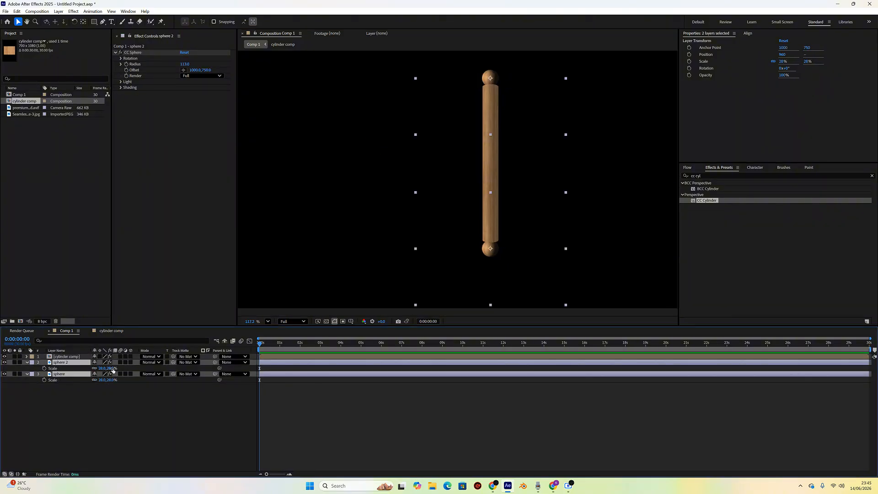
{"action": "left_click_drag", "start_coordinate": [110, 369], "coordinate": [111, 369]}
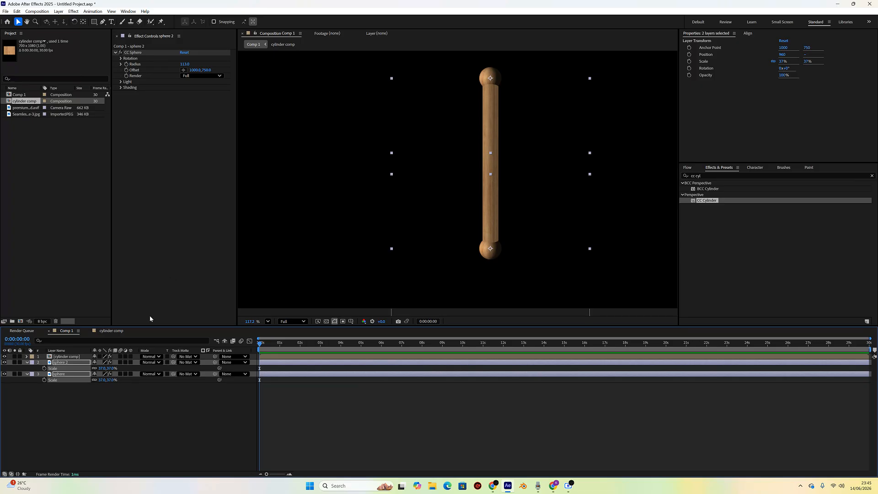
{"action": "left_click", "coordinate": [108, 423]}
- Set the cylinder comp layer's CC Cylinder radius to 26
{"action": "left_click", "coordinate": [72, 351]}
{"action": "left_click", "coordinate": [72, 357]}
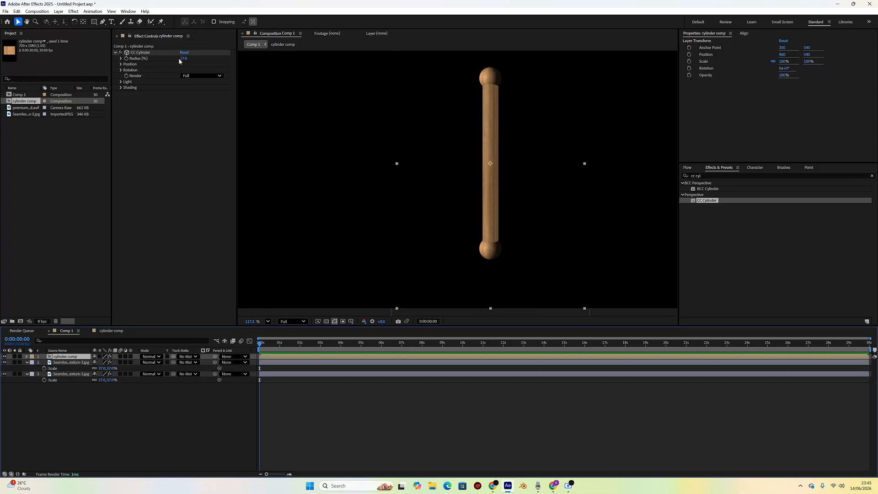
{"action": "left_click_drag", "start_coordinate": [182, 59], "coordinate": [181, 59]}
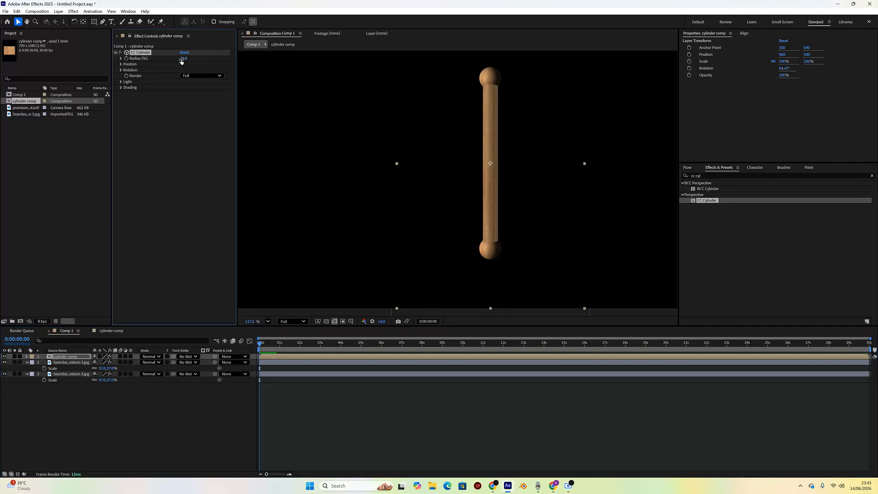
{"action": "left_click", "coordinate": [196, 407]}
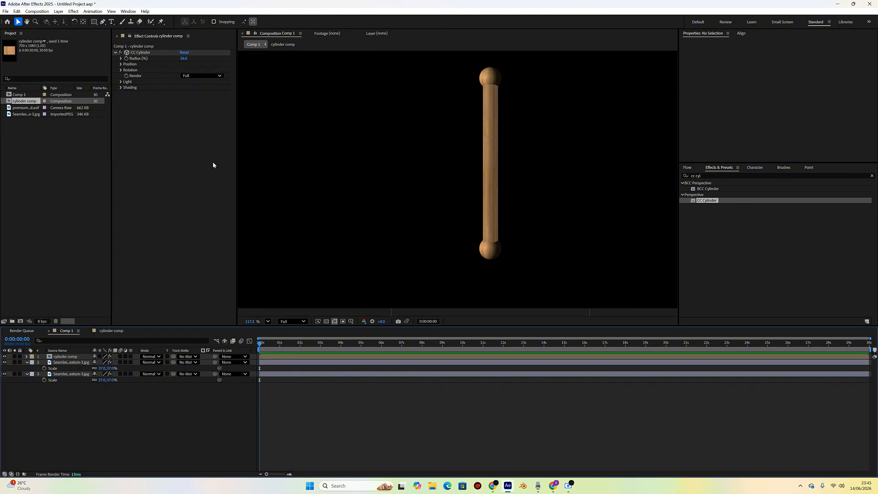
{"action": "left_click", "coordinate": [72, 362]}
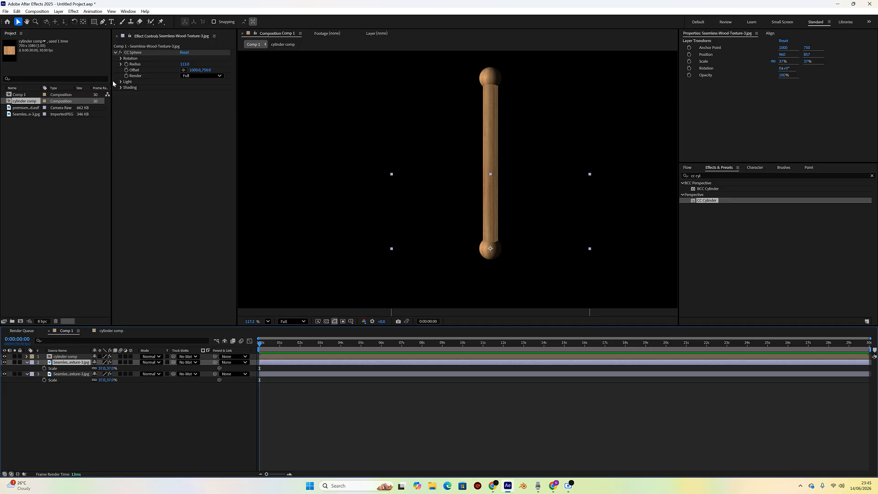
{"action": "right_click", "coordinate": [72, 366]}
{"action": "left_click", "coordinate": [61, 390]}
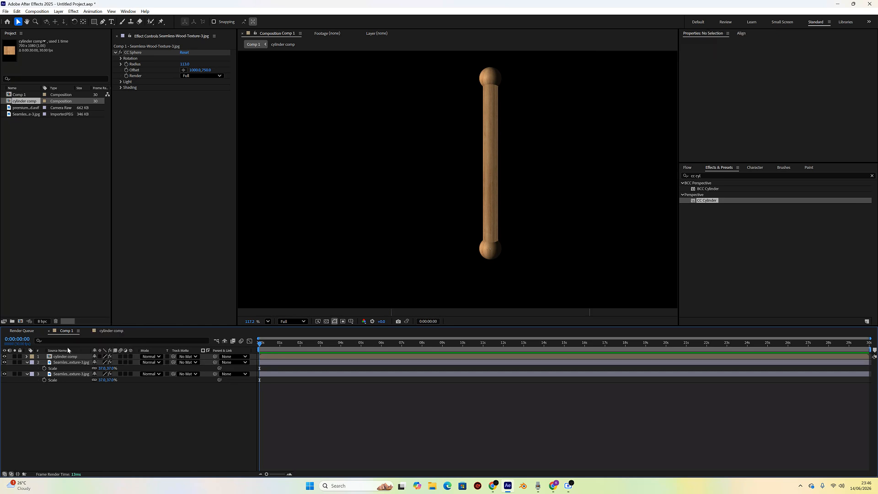
{"action": "right_click", "coordinate": [66, 363]}
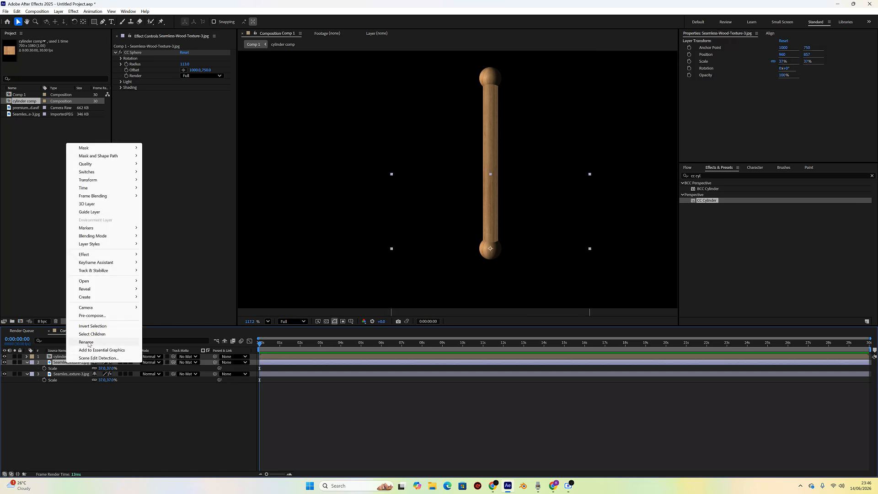
{"action": "left_click", "coordinate": [124, 361]}
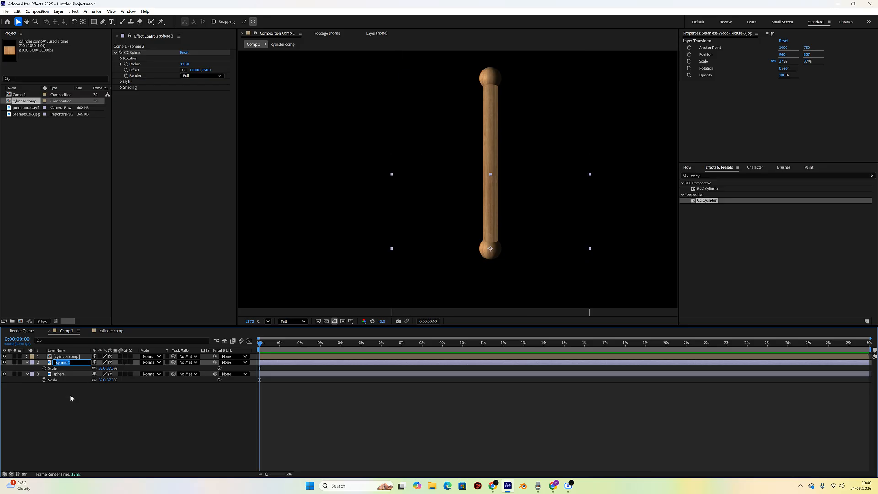
{"action": "left_click", "coordinate": [70, 396]}
- Set the cylinder comp layer's CC Cylinder Light Height to 40, matching sphere 2's light settings
{"action": "left_click", "coordinate": [59, 363]}
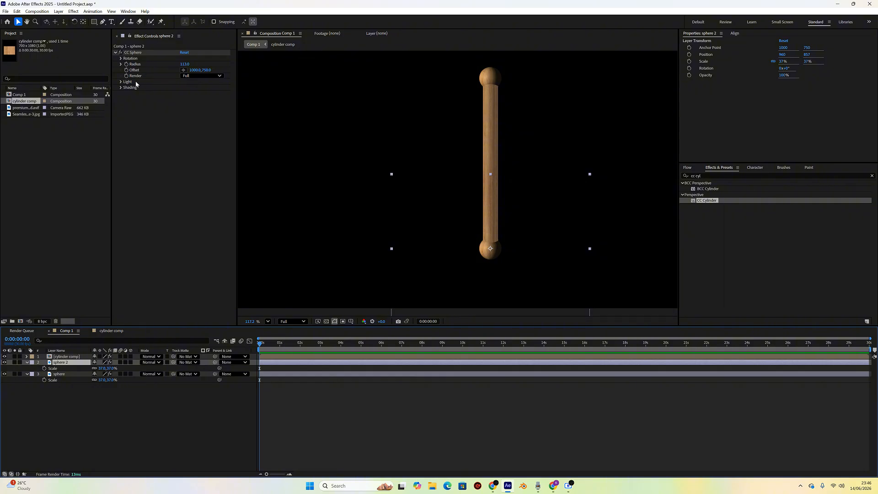
{"action": "left_click", "coordinate": [121, 81]}
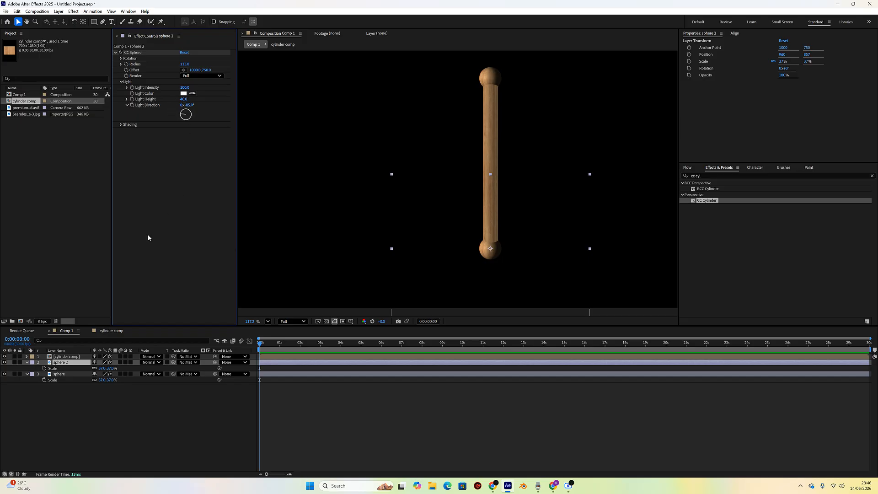
{"action": "left_click", "coordinate": [69, 357]}
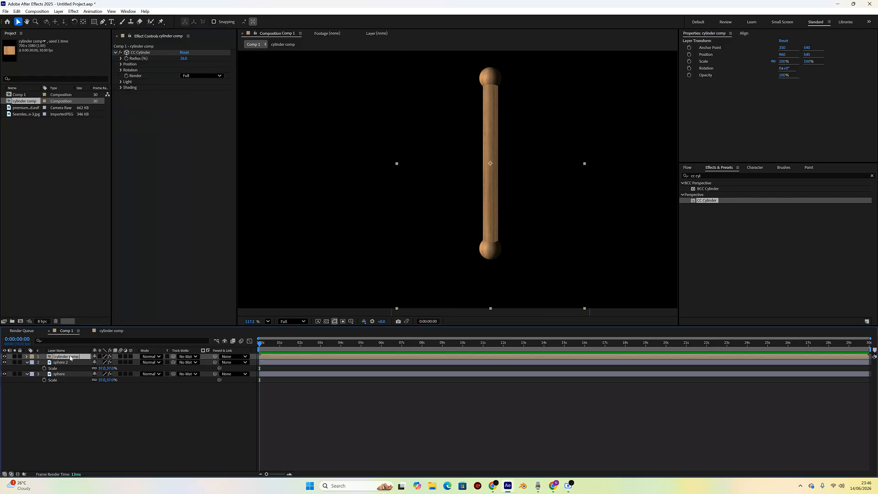
{"action": "left_click", "coordinate": [121, 82]}
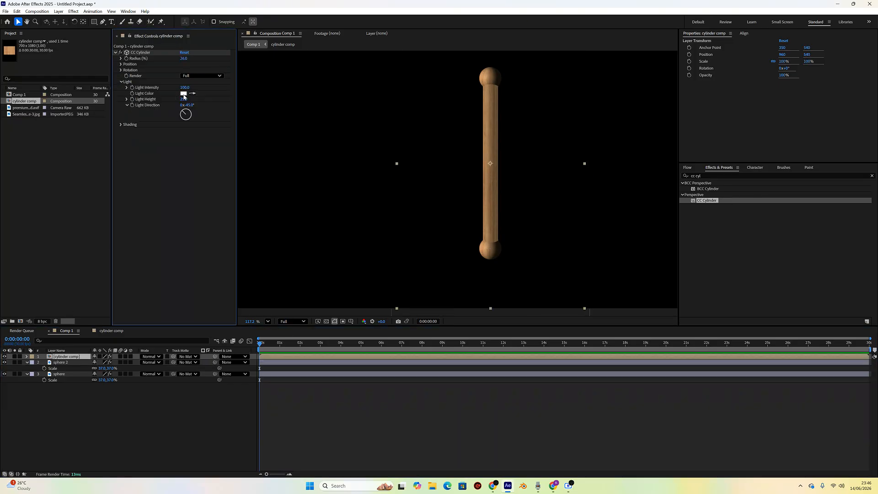
{"action": "left_click", "coordinate": [186, 99]}
{"action": "type", "text": "40"}
{"action": "key", "text": "Return"}
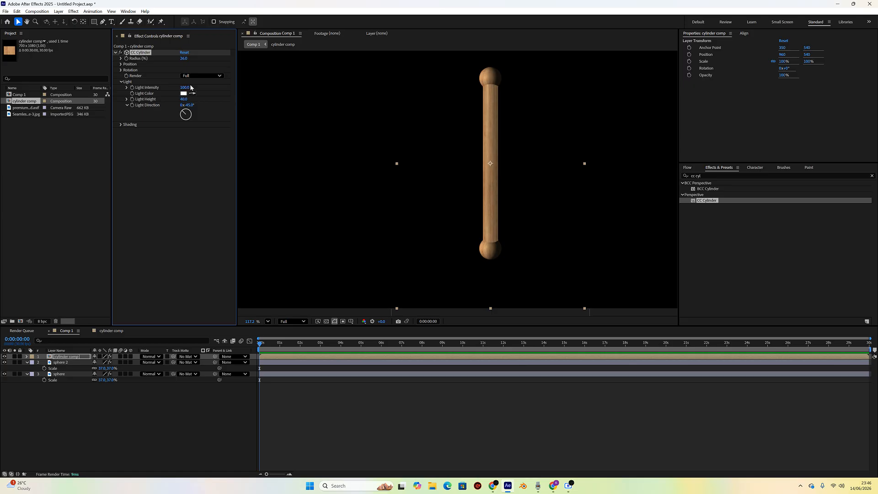
- Try to set the cylinder comp layer's Light Direction to -85°
{"action": "left_click", "coordinate": [191, 105]}
{"action": "key", "text": "BackSpace"}
{"action": "type", "text": "-85"}
{"action": "key", "text": "Return"}
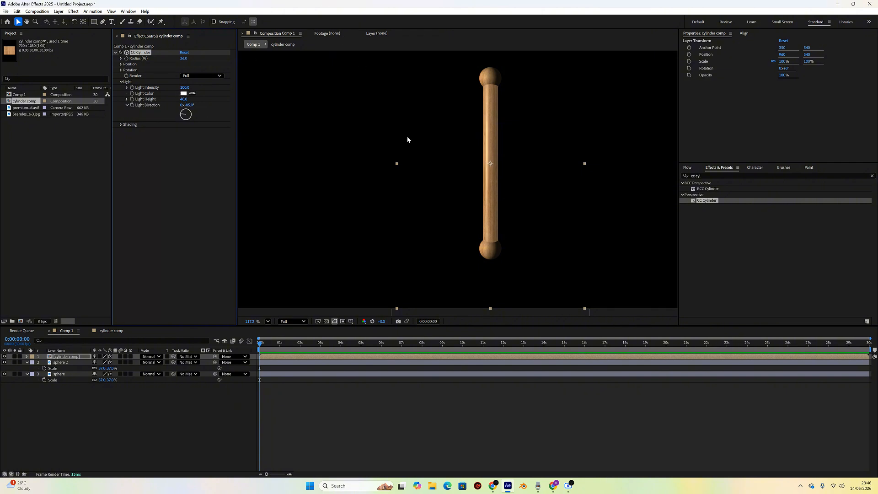
{"action": "left_click", "coordinate": [103, 406]}
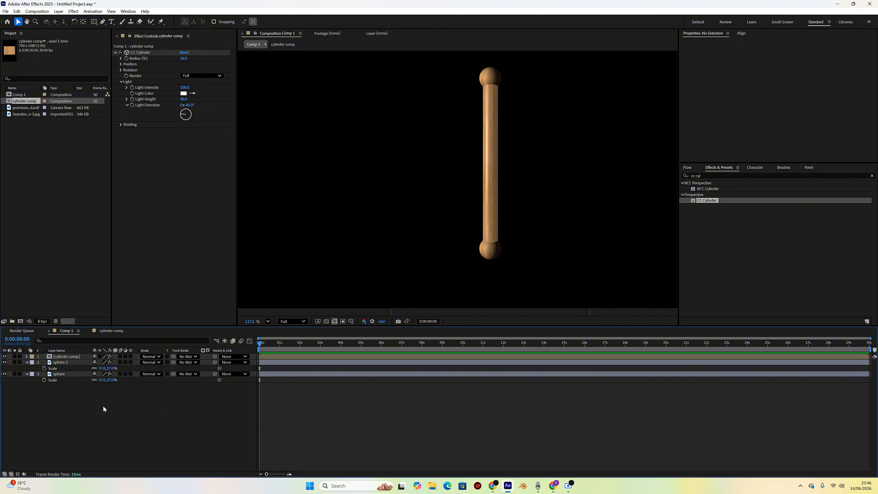
- Compare the CC Sphere and CC Cylinder Shading settings of sphere 2 and the cylinder comp layer
{"action": "left_click", "coordinate": [64, 363]}
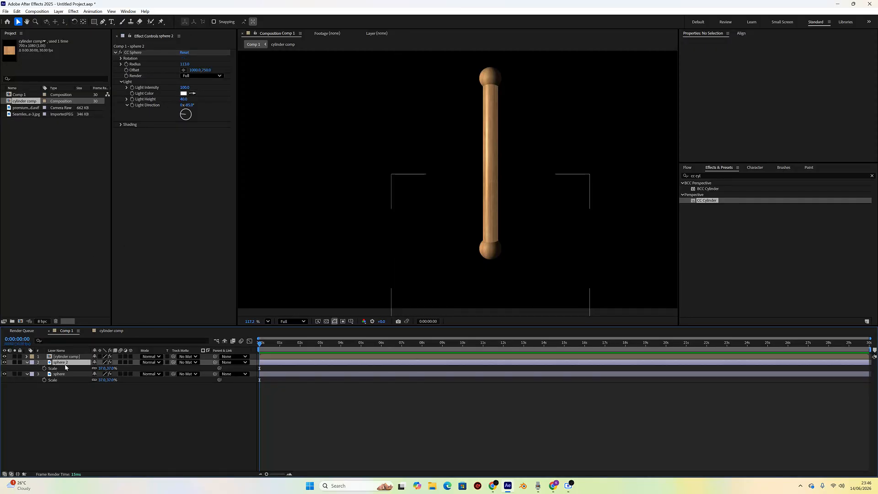
{"action": "left_click", "coordinate": [122, 124]}
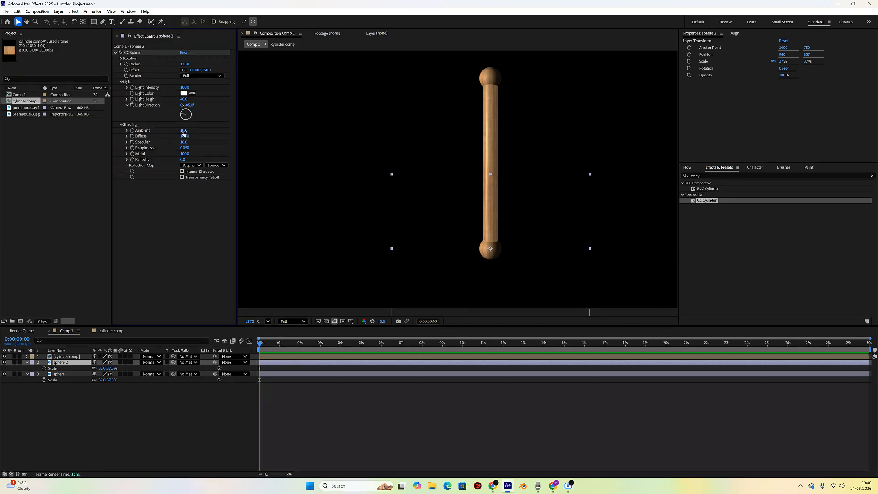
{"action": "left_click", "coordinate": [70, 358]}
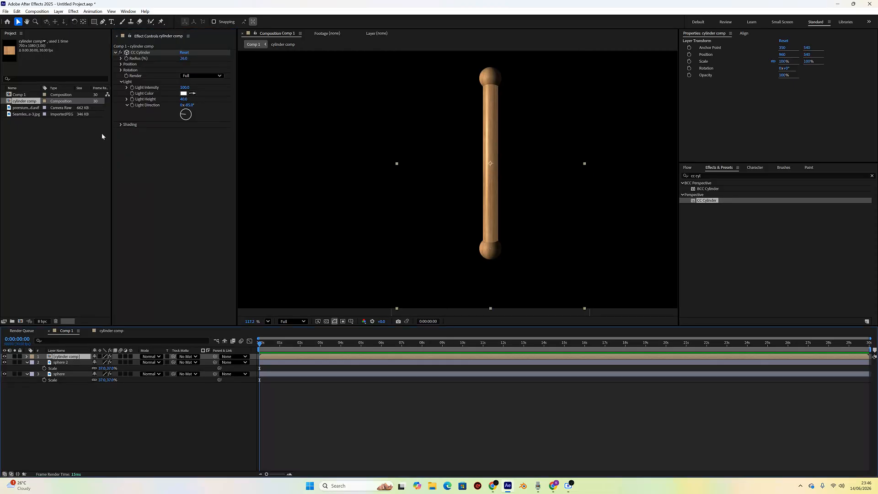
{"action": "left_click", "coordinate": [120, 125]}
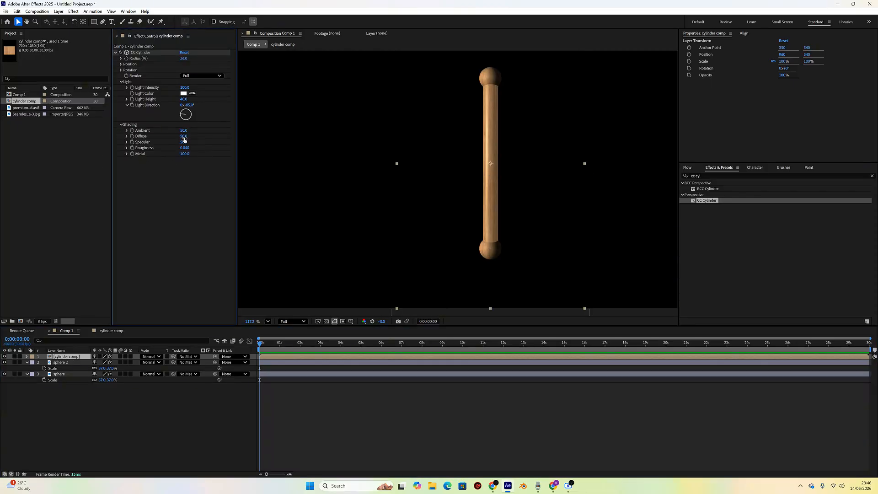
{"action": "left_click", "coordinate": [68, 362]}
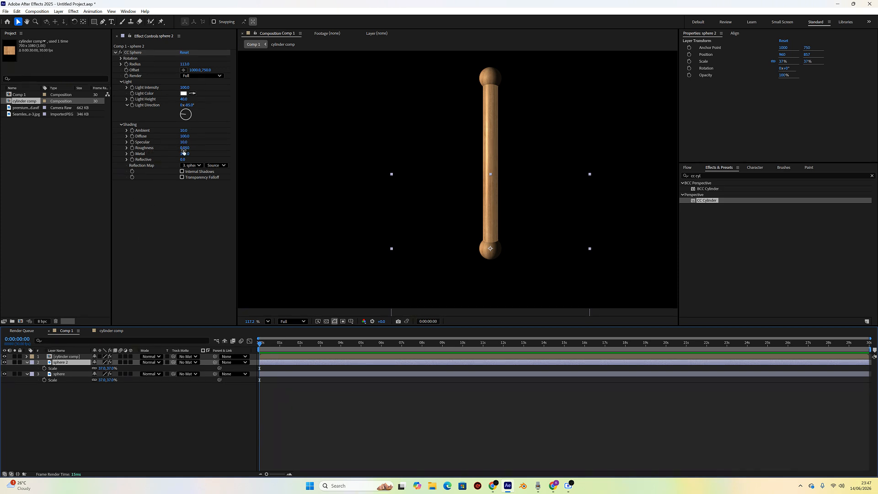
{"action": "left_click", "coordinate": [68, 357]}
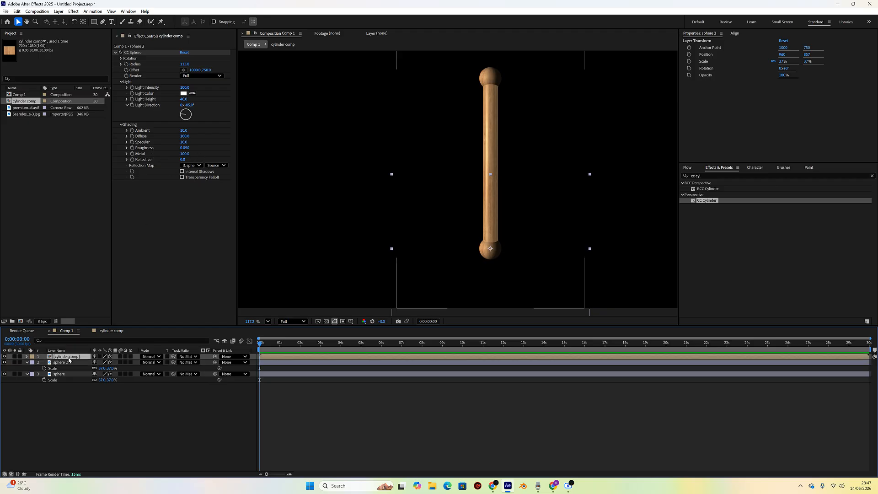
- Set the cylinder comp layer's shading to Ambient 10, Diffuse 100, Specular 10 and Roughness 0
{"action": "left_click", "coordinate": [183, 130]}
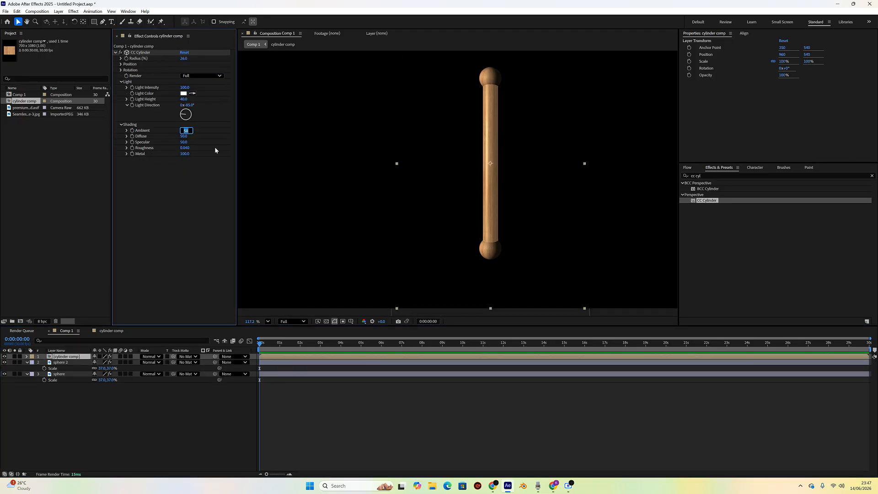
{"action": "type", "text": "10"}
{"action": "key", "text": "Tab"}
{"action": "type", "text": "100"}
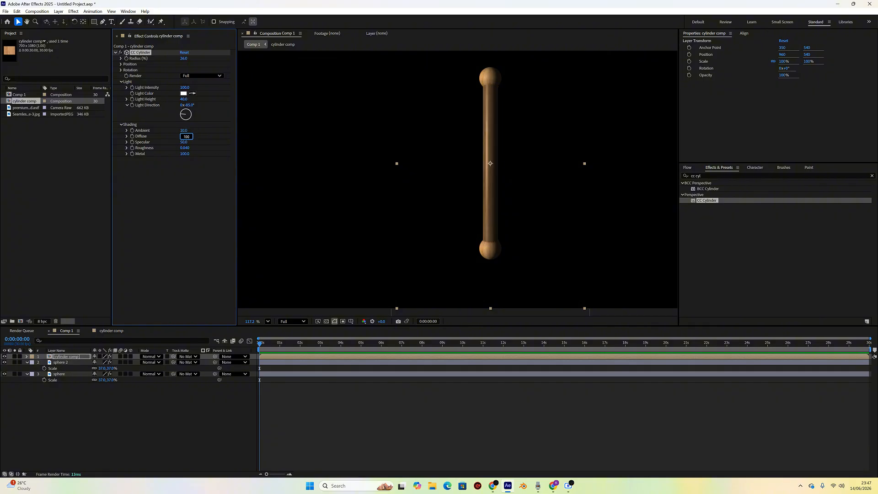
{"action": "key", "text": "Tab"}
{"action": "type", "text": "10"}
{"action": "key", "text": "Tab"}
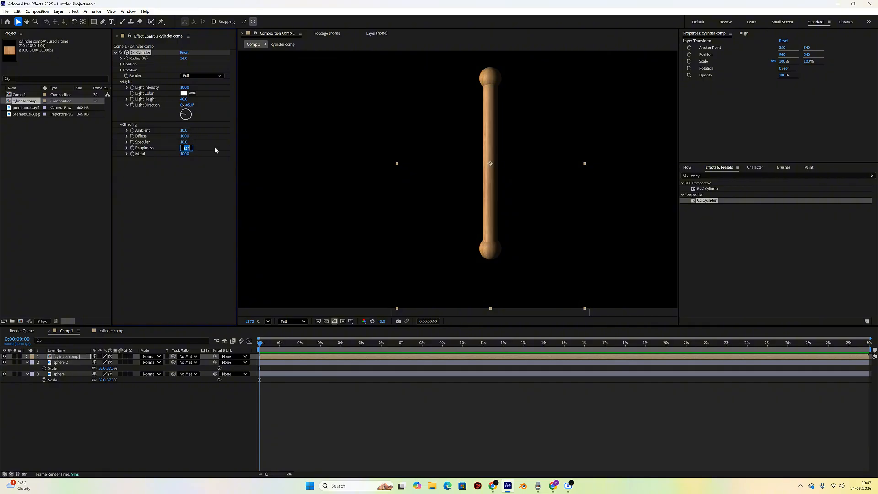
{"action": "key", "text": "BackSpace"}
{"action": "key", "text": "Return"}
{"action": "left_click", "coordinate": [194, 398]}
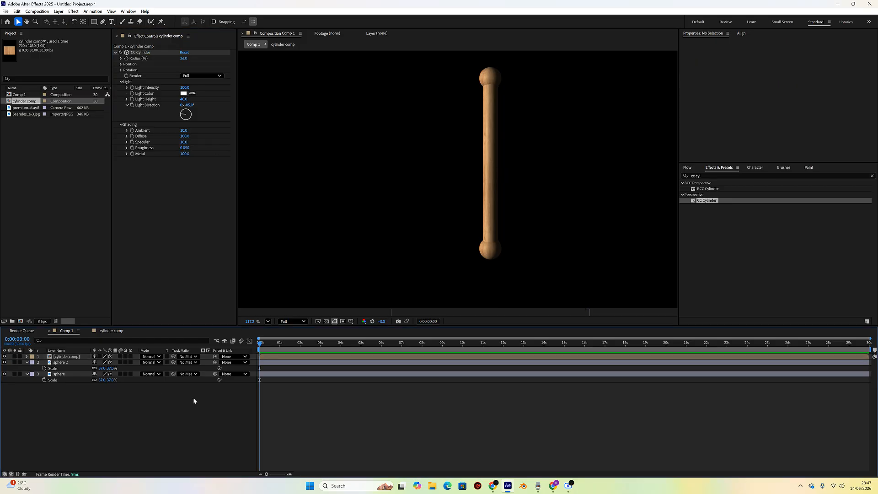
- Add the old paper texture to Comp 1 as the top layer and scale it to 25%
{"action": "scroll", "coordinate": [474, 184], "scroll_direction": "down", "scroll_amount": 2}
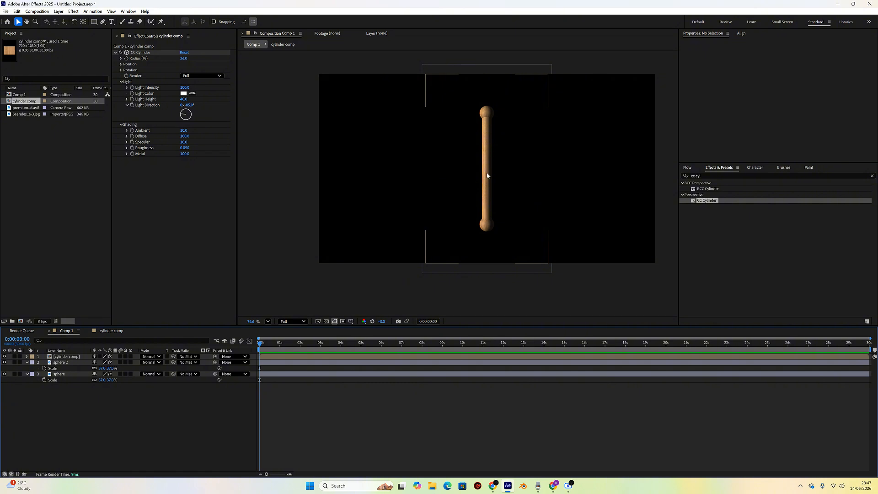
{"action": "scroll", "coordinate": [486, 136], "scroll_direction": "up", "scroll_amount": 5}
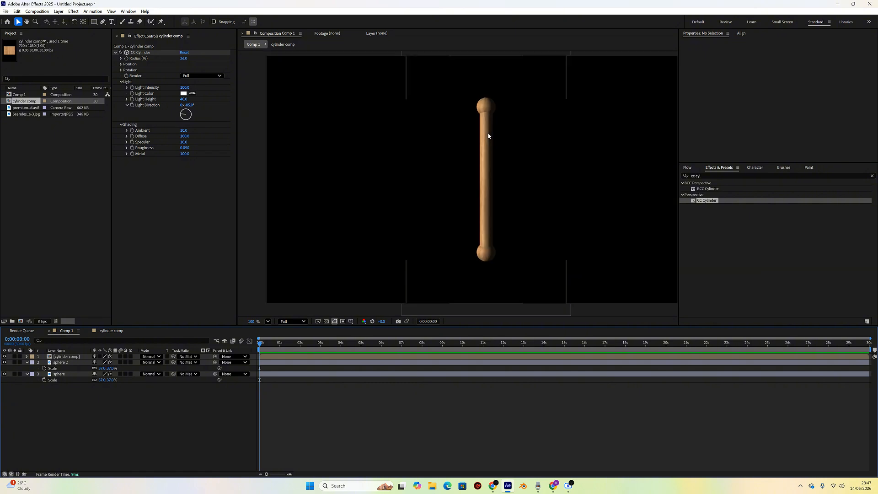
{"action": "scroll", "coordinate": [489, 136], "scroll_direction": "down", "scroll_amount": 5}
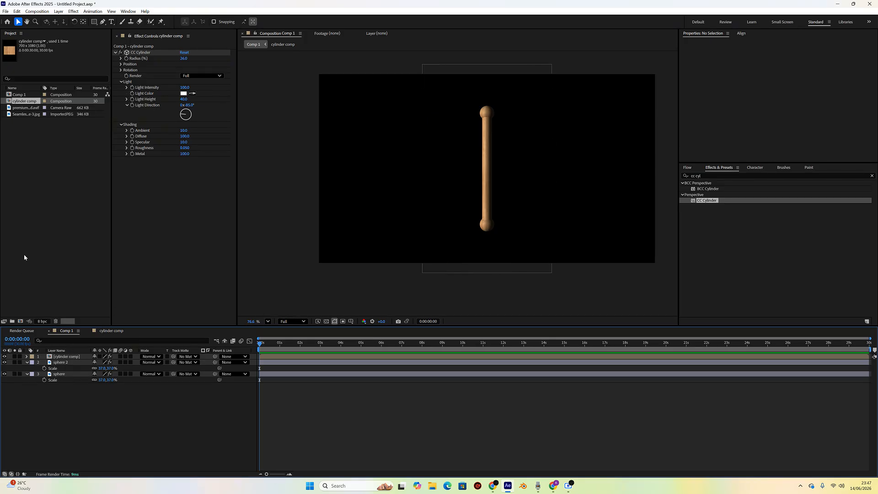
{"action": "left_click", "coordinate": [19, 108]}
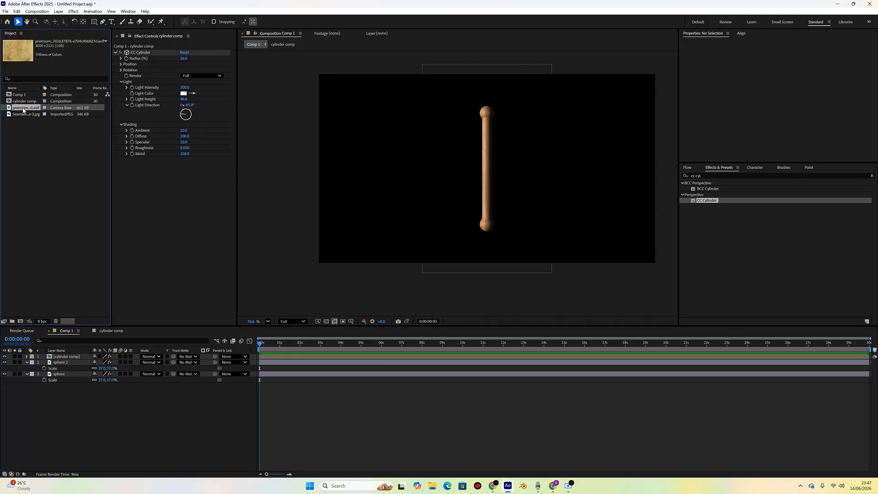
{"action": "left_click_drag", "start_coordinate": [22, 109], "coordinate": [84, 346]}
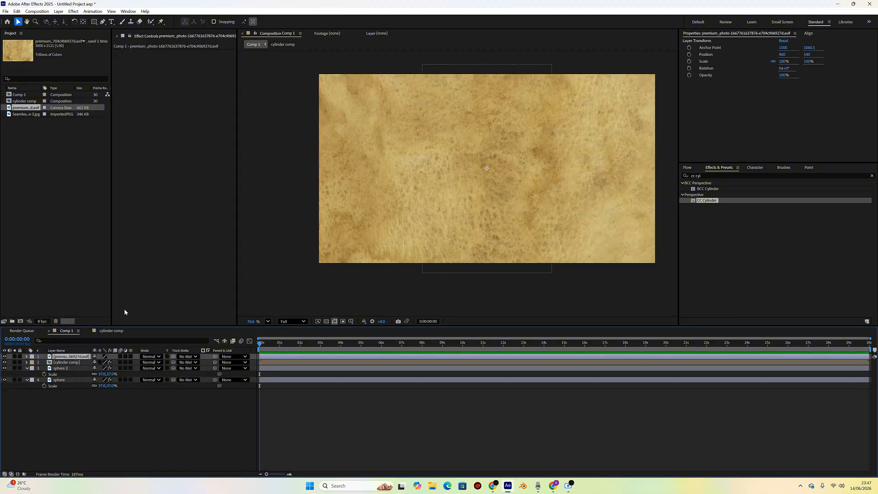
{"action": "key", "text": "s"}
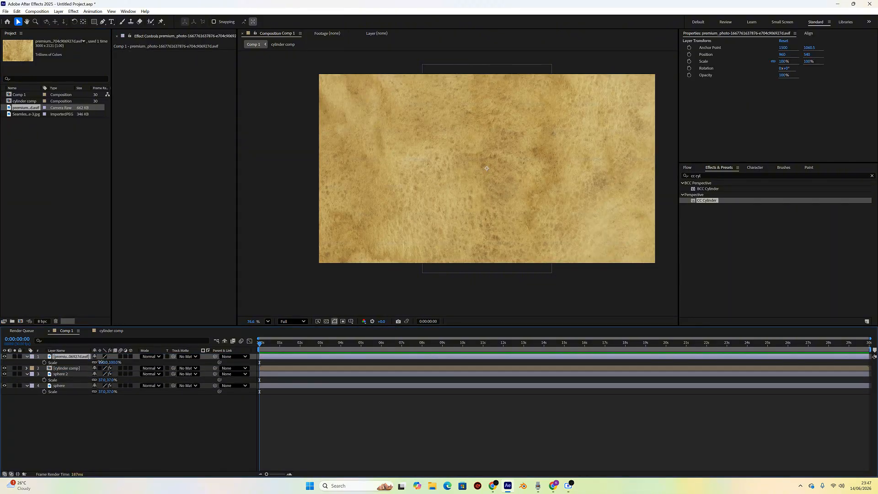
{"action": "left_click_drag", "start_coordinate": [100, 362], "coordinate": [78, 363]}
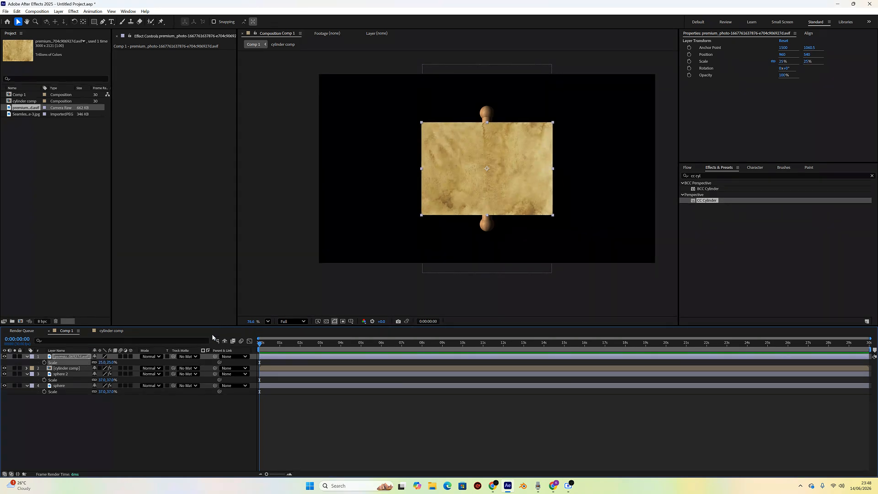
- Apply CC Cylinder to the paper texture layer, then undo it
{"action": "left_click", "coordinate": [60, 435]}
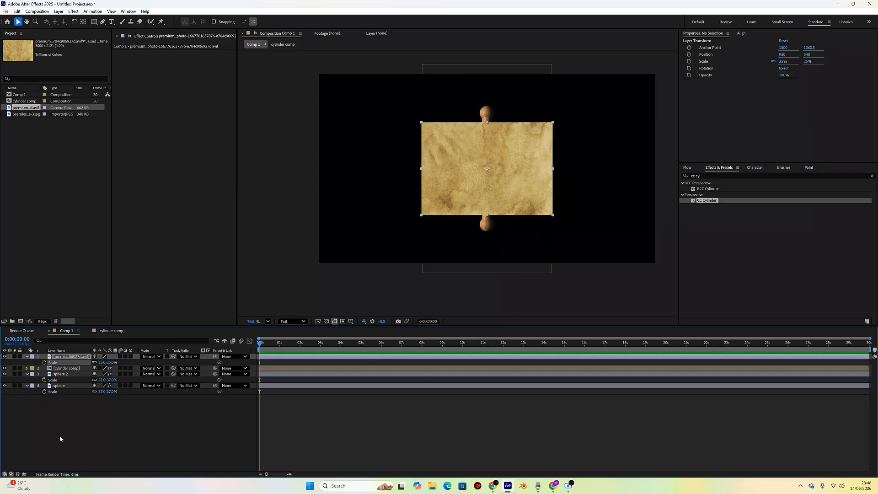
{"action": "left_click", "coordinate": [70, 357]}
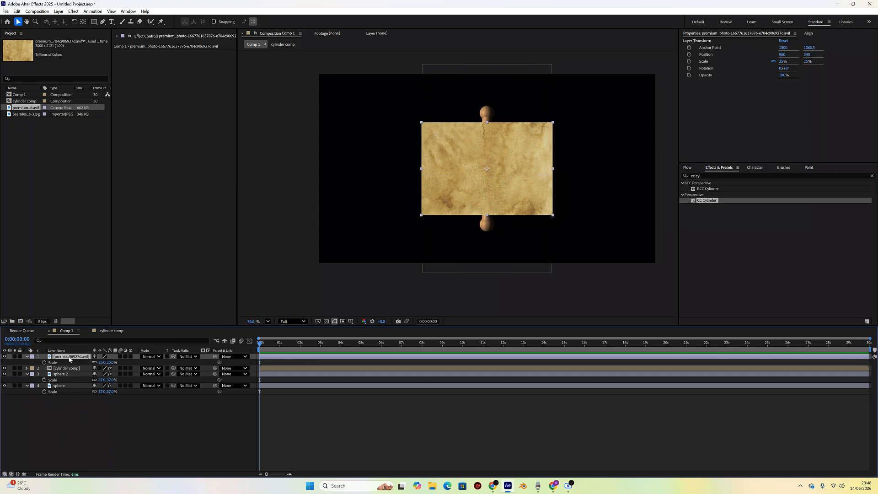
{"action": "right_click", "coordinate": [65, 355]}
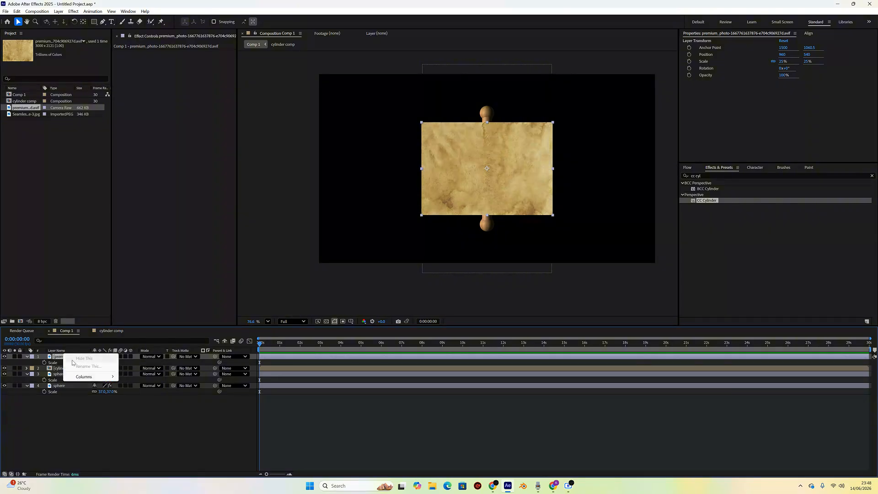
{"action": "left_click", "coordinate": [73, 409]}
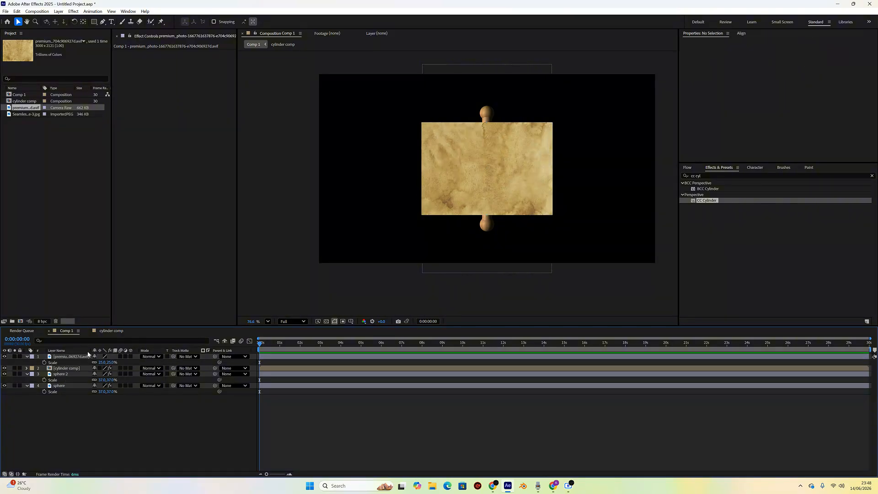
{"action": "left_click", "coordinate": [708, 201]}
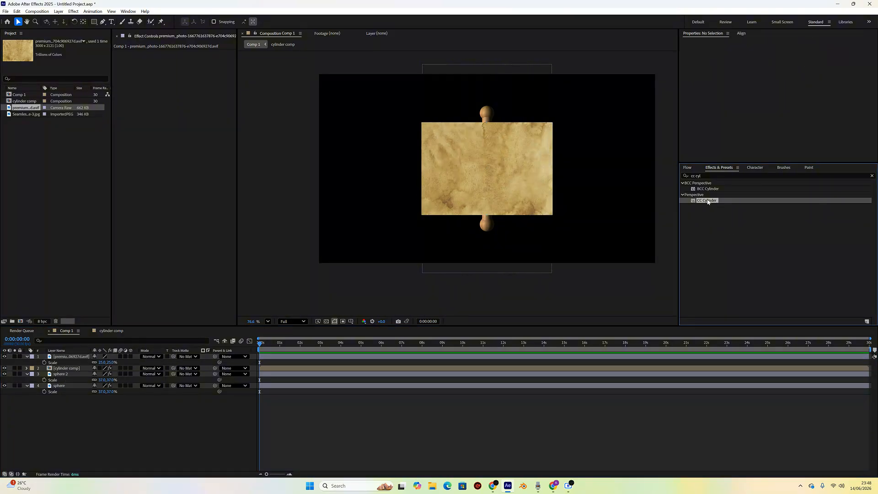
{"action": "left_click", "coordinate": [70, 357]}
{"action": "left_click", "coordinate": [709, 202]}
{"action": "double_click", "coordinate": [708, 201]}
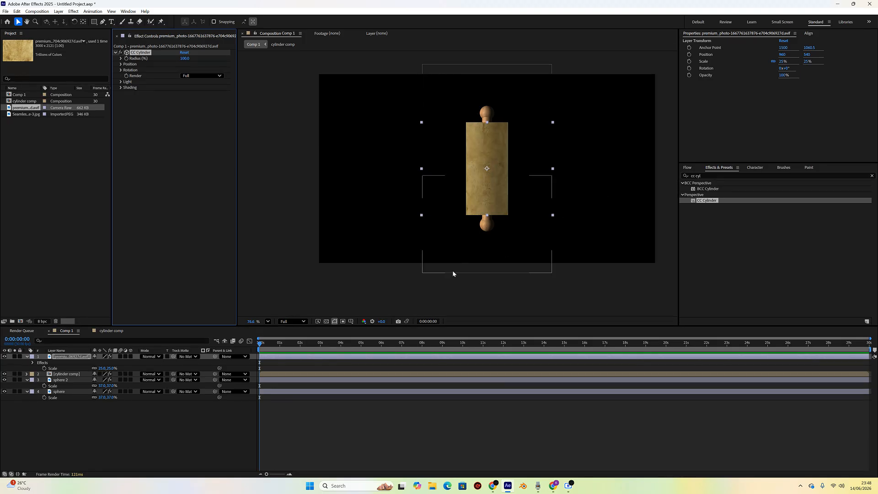
{"action": "key", "text": "ctrl+z"}
- Pre-compose the paper texture layer into a new composition named paper comp
{"action": "right_click", "coordinate": [71, 358]}
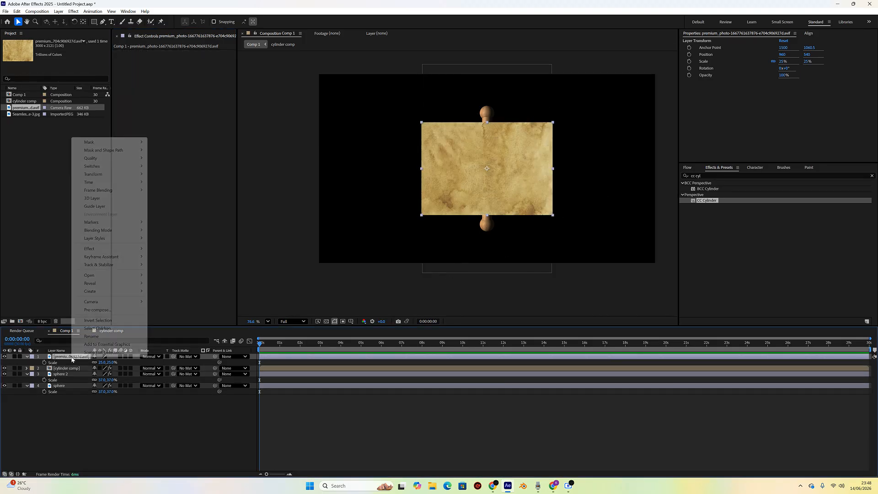
{"action": "left_click", "coordinate": [96, 337]}
{"action": "left_click", "coordinate": [65, 405]}
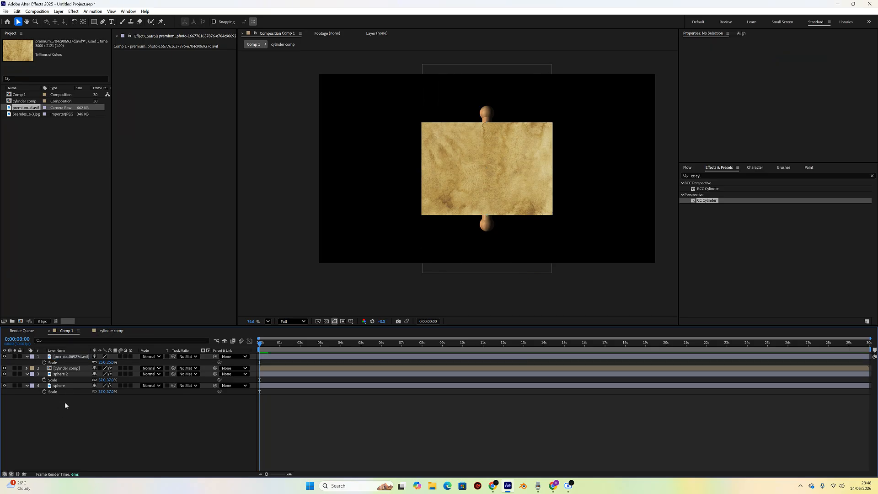
{"action": "right_click", "coordinate": [75, 356]}
{"action": "left_click", "coordinate": [101, 308]}
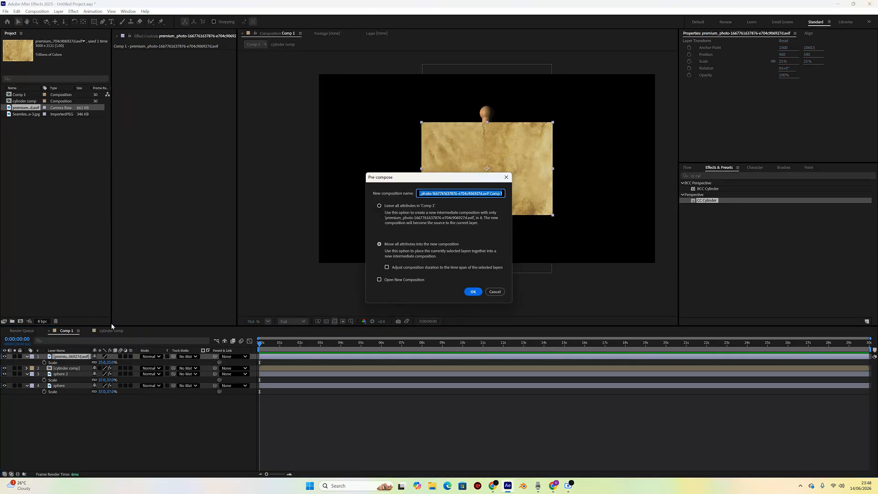
{"action": "type", "text": "paper comp"}
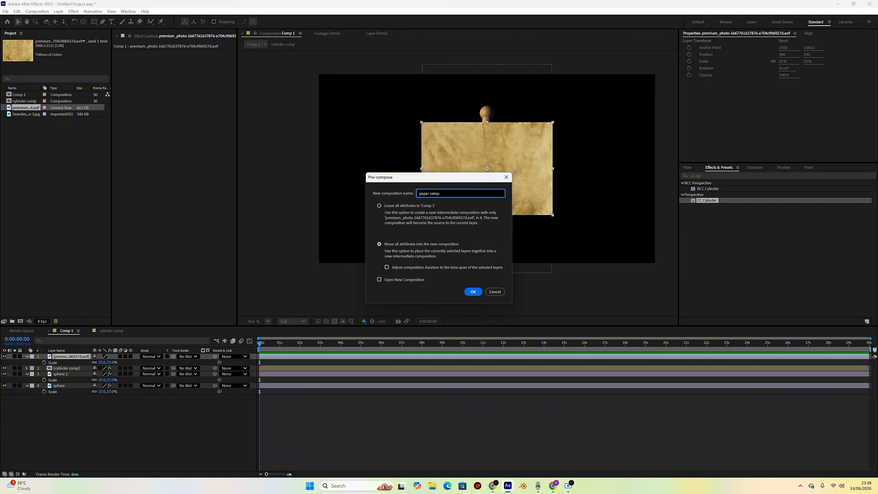
{"action": "key", "text": "Return"}
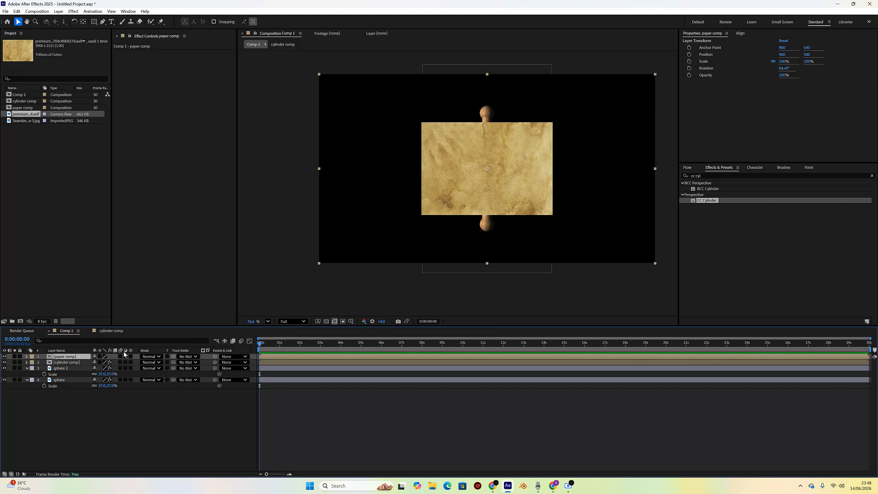
- Apply CC Cylinder to the paper comp layer and remove it again
{"action": "double_click", "coordinate": [705, 200]}
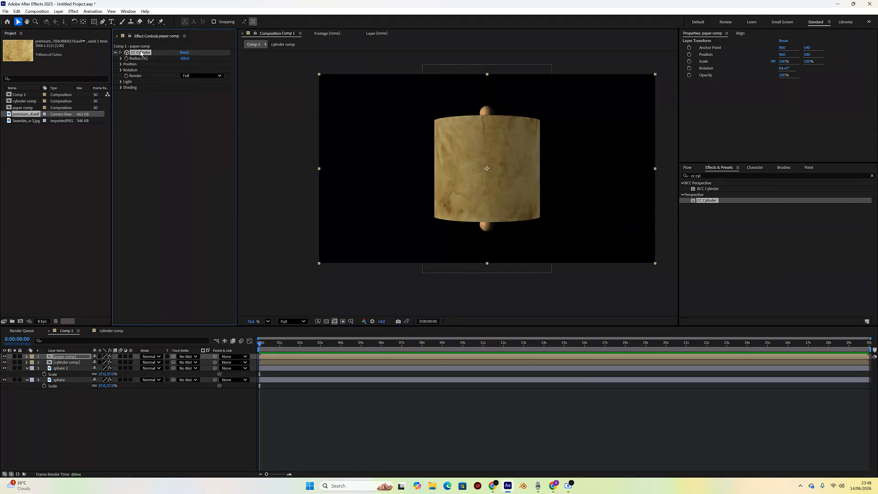
{"action": "key", "text": "Delete"}
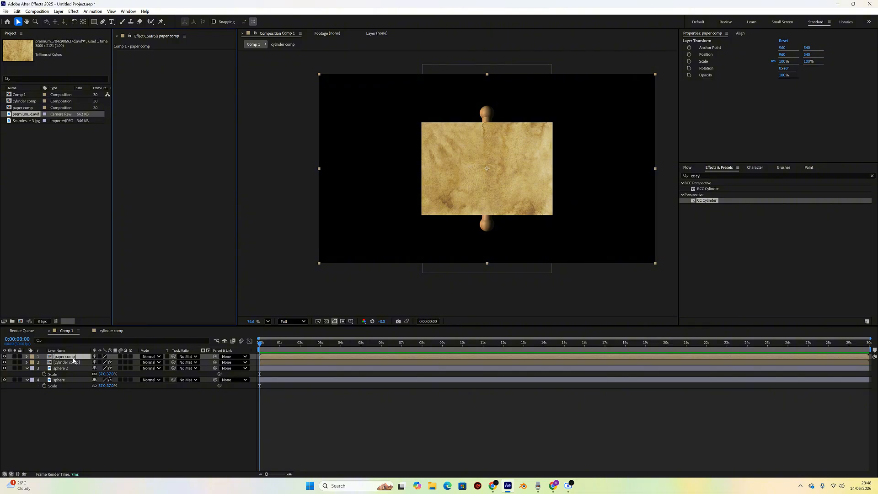
- Set the paper comp composition's width to 700 px and return to Comp 1
{"action": "double_click", "coordinate": [90, 109]}
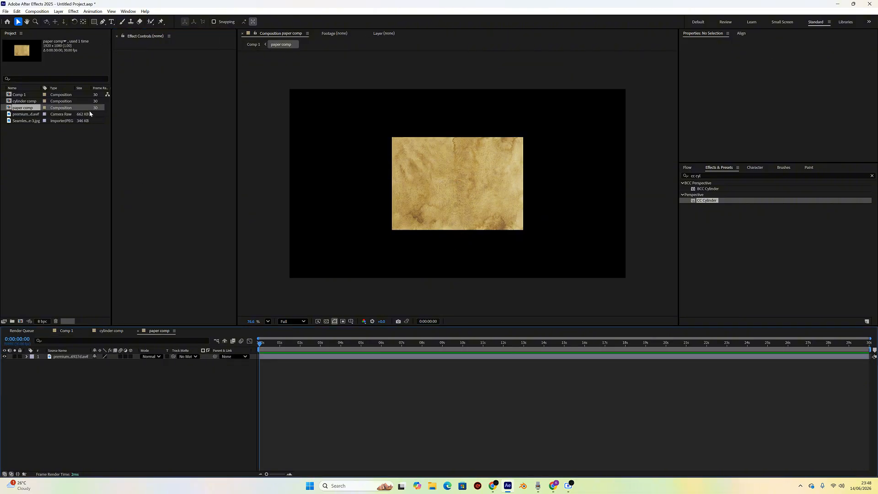
{"action": "left_click", "coordinate": [37, 11]}
{"action": "left_click", "coordinate": [58, 30]}
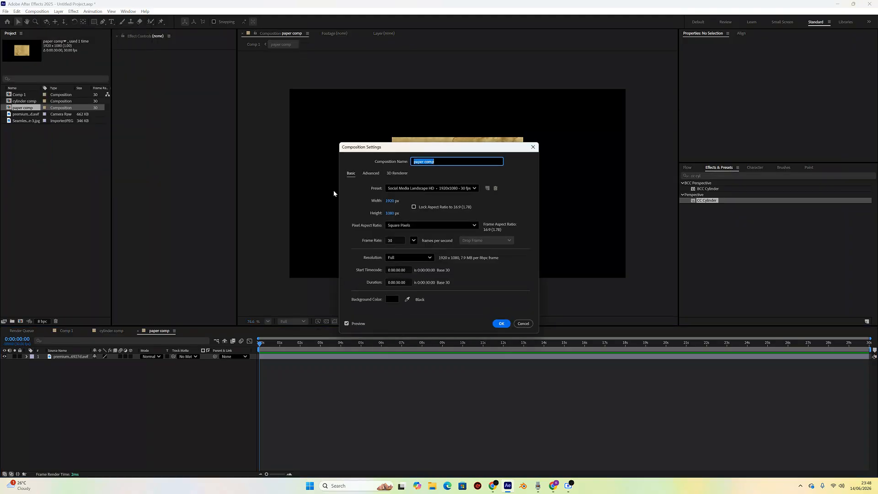
{"action": "left_click", "coordinate": [392, 201]}
{"action": "type", "text": "700"}
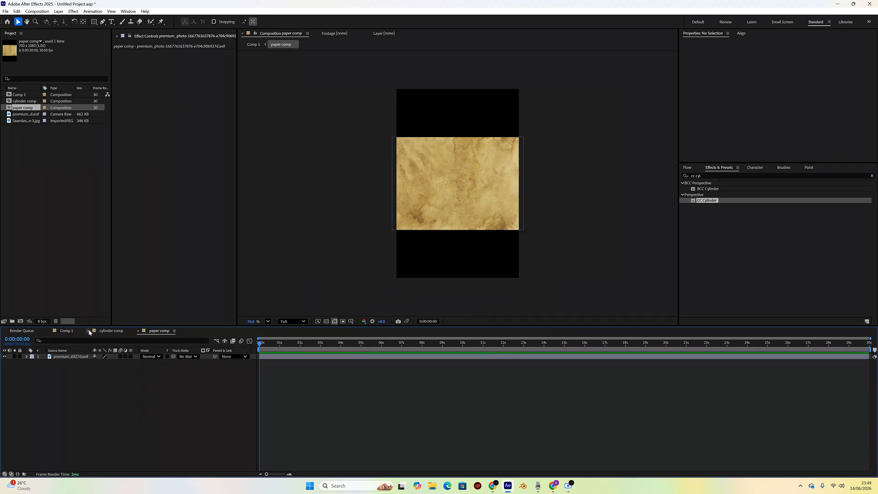
{"action": "left_click", "coordinate": [66, 331]}
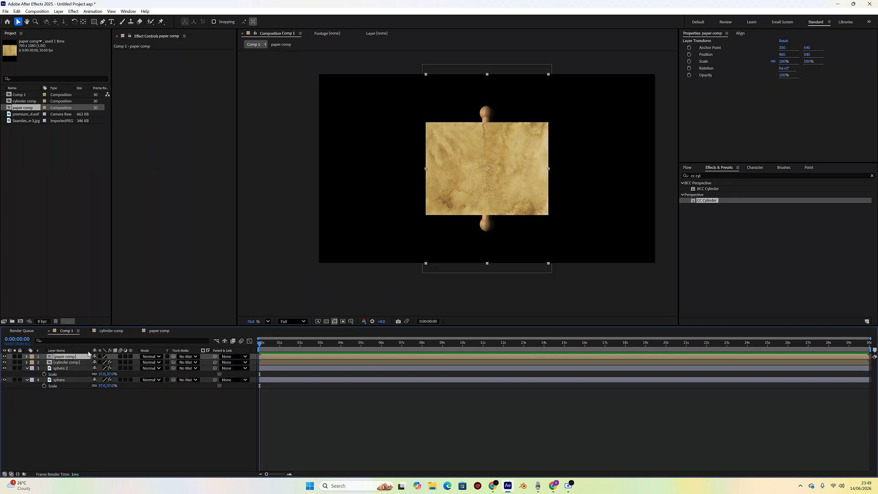
- Apply CC Cylinder to the paper comp layer and set its radius to 29%
{"action": "double_click", "coordinate": [705, 200]}
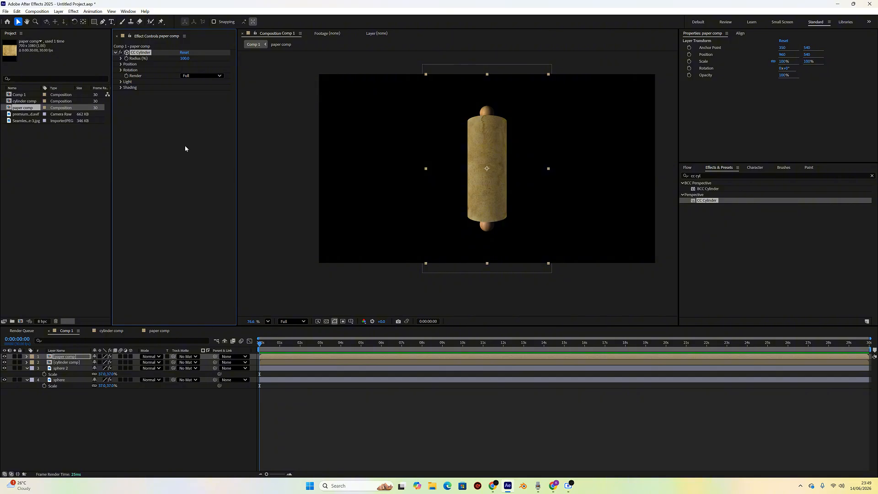
{"action": "type", "text": "45"}
{"action": "key", "text": "Return"}
{"action": "left_click_drag", "start_coordinate": [168, 61], "coordinate": [164, 62]}
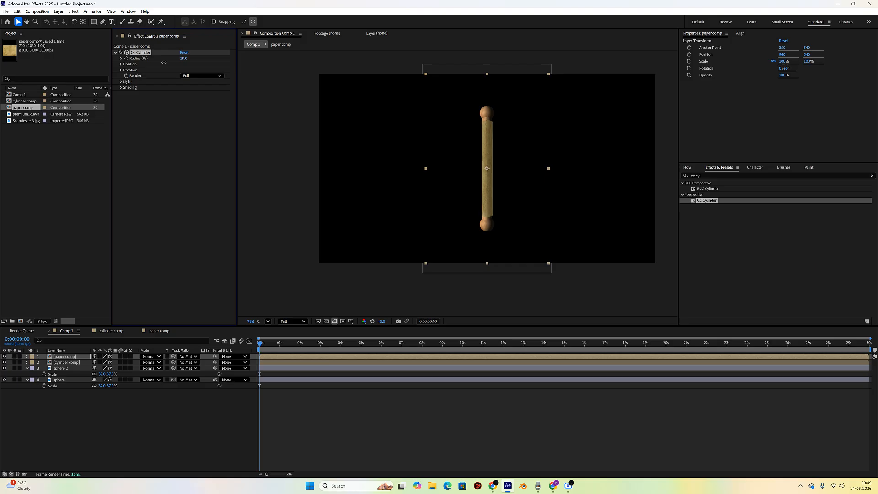
- Expand the cylinder's rotation settings and set Rotation Y to 0°
{"action": "left_click", "coordinate": [122, 70]}
{"action": "left_click_drag", "start_coordinate": [187, 96], "coordinate": [214, 115]}
{"action": "left_click", "coordinate": [185, 93]}
{"action": "left_click", "coordinate": [188, 95]}
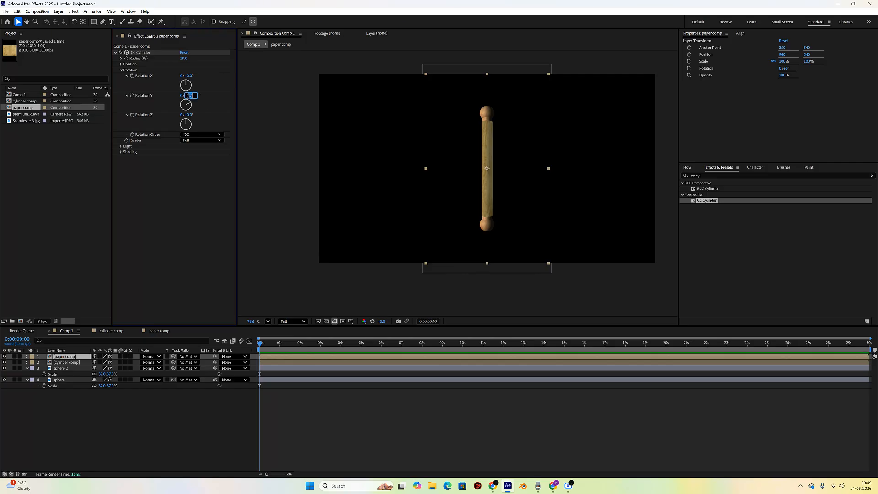
{"action": "type", "text": "0"}
{"action": "key", "text": "Return"}
{"action": "key", "text": "Return"}
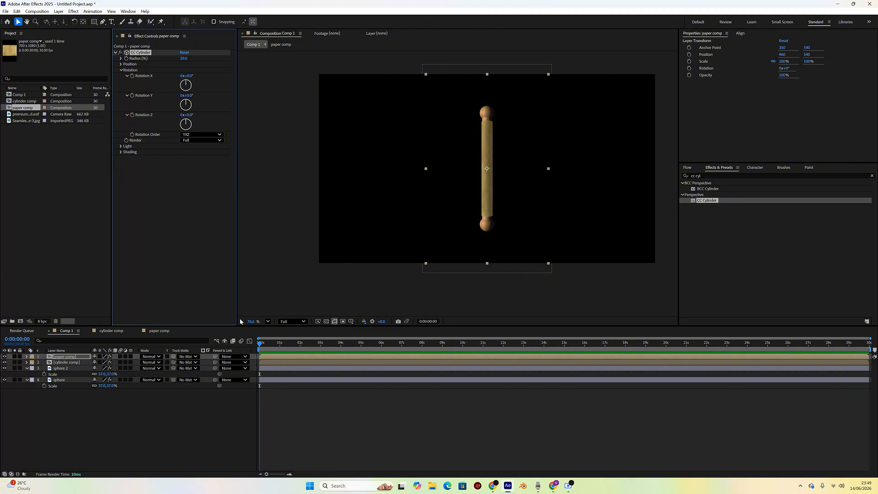
- Set the paper cylinder's light height to 40 and light direction to -85°
{"action": "left_click", "coordinate": [72, 357]}
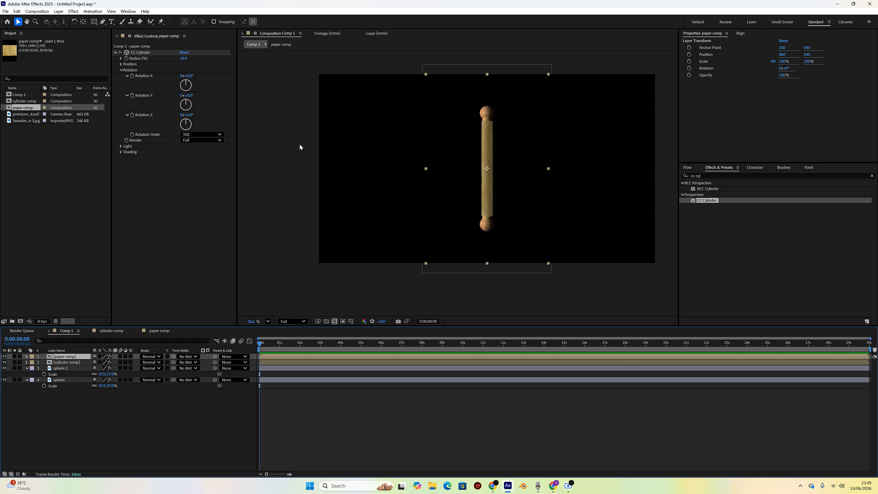
{"action": "left_click", "coordinate": [120, 147]}
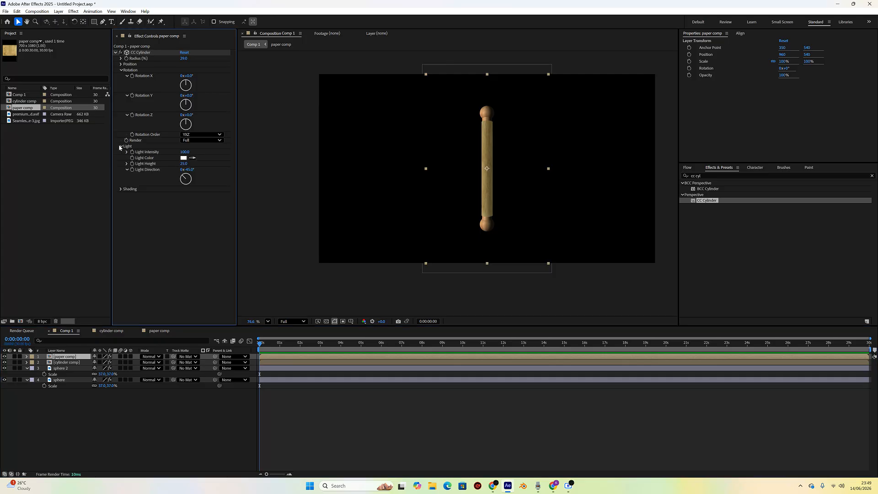
{"action": "left_click", "coordinate": [185, 164]}
{"action": "type", "text": "40"}
{"action": "key", "text": "Tab"}
{"action": "type", "text": "-"}
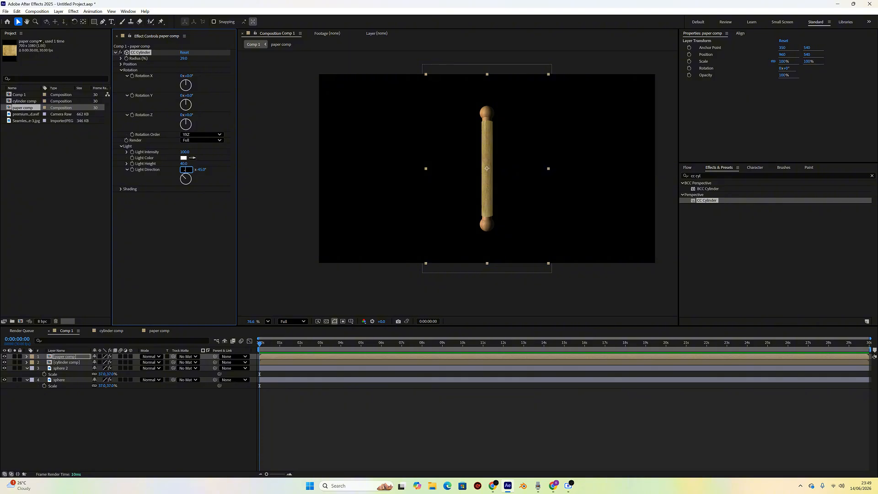
{"action": "type", "text": "85"}
{"action": "key", "text": "Return"}
- Set the paper cylinder's shading to Ambient 10, Diffuse 100, Specular 10 and Roughness 0
{"action": "left_click", "coordinate": [121, 189]}
{"action": "left_click", "coordinate": [182, 195]}
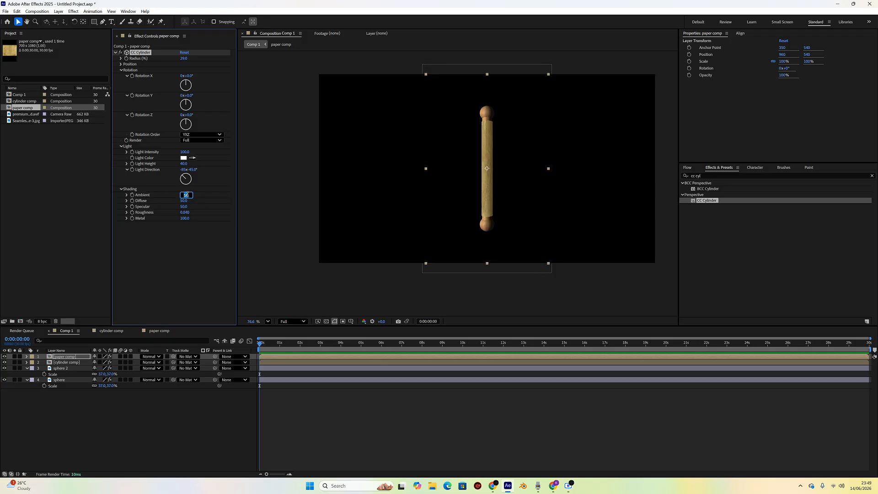
{"action": "type", "text": "10"}
{"action": "key", "text": "Tab"}
{"action": "type", "text": "1"}
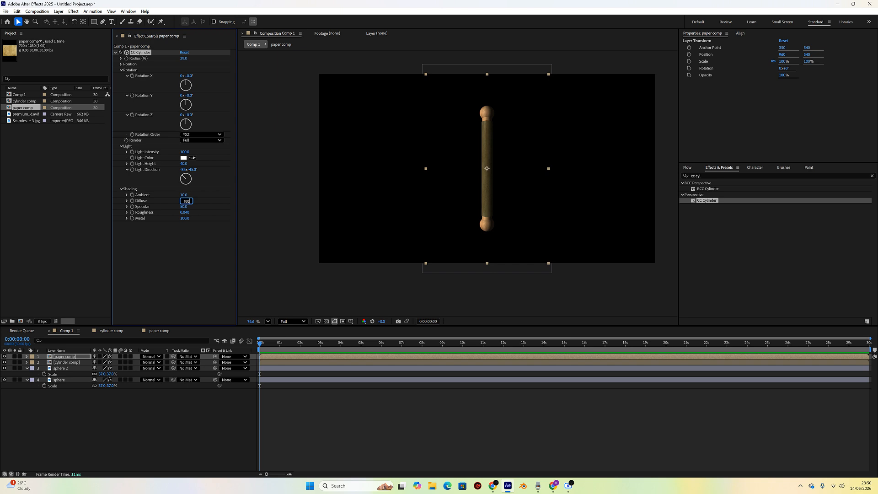
{"action": "type", "text": "00"}
{"action": "key", "text": "Return"}
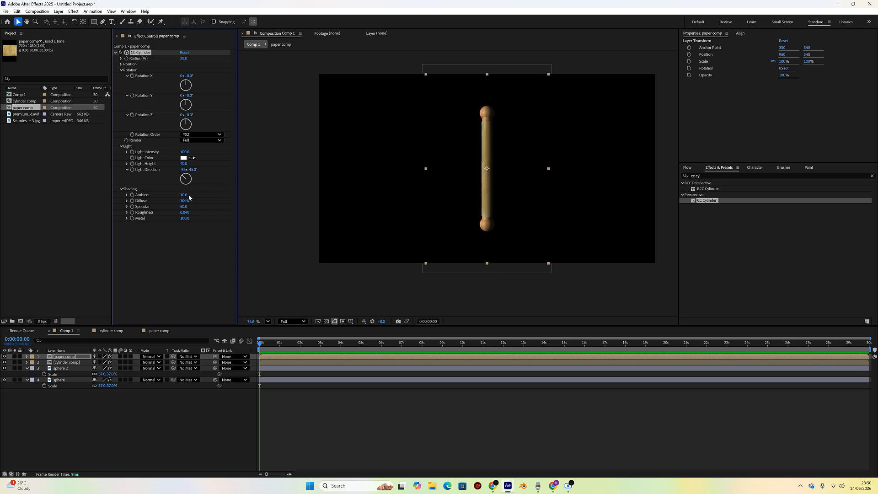
{"action": "left_click", "coordinate": [185, 206]}
{"action": "type", "text": "100"}
{"action": "key", "text": "Return"}
{"action": "left_click", "coordinate": [185, 213]}
{"action": "type", "text": "05"}
{"action": "key", "text": "Return"}
{"action": "left_click", "coordinate": [571, 317]}
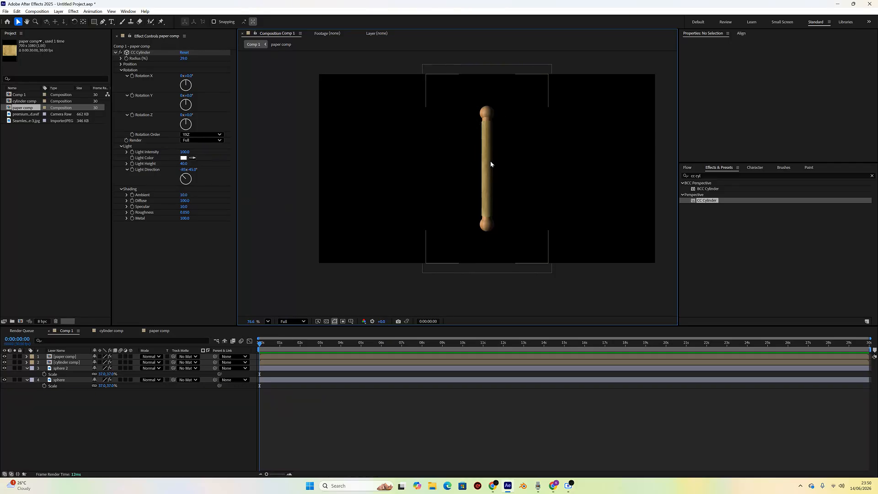
- Add a new null object layer to Comp 1
{"action": "left_click", "coordinate": [174, 413]}
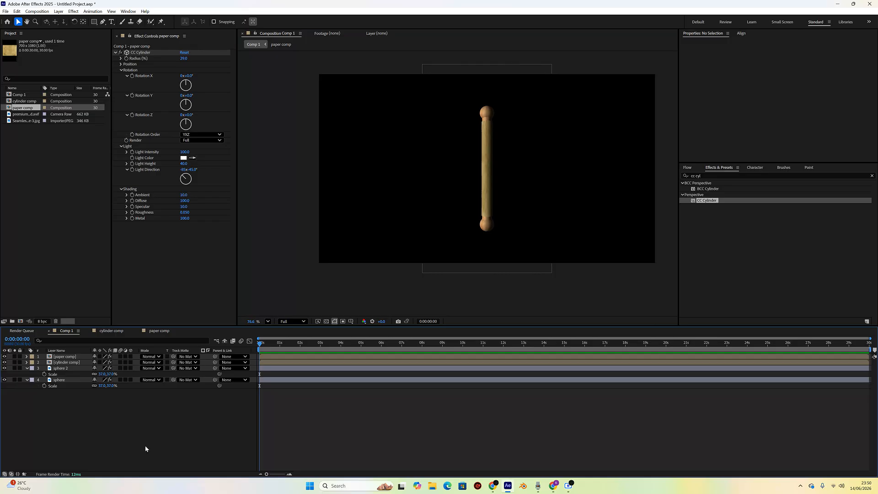
{"action": "left_click", "coordinate": [26, 368]}
{"action": "left_click", "coordinate": [26, 374]}
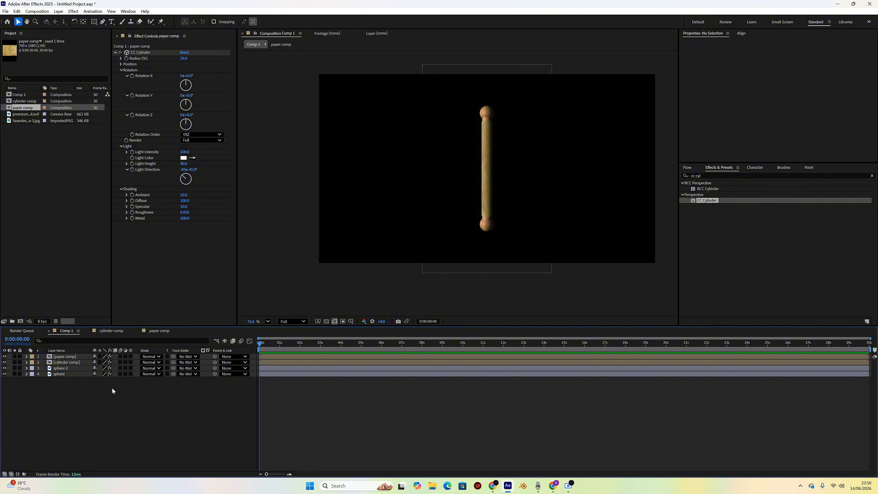
{"action": "right_click", "coordinate": [153, 394]}
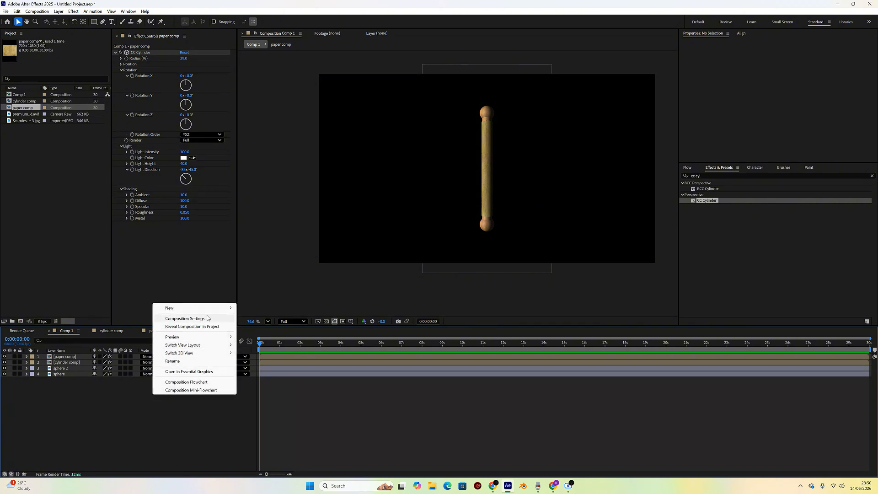
{"action": "mouse_move", "coordinate": [221, 309]}
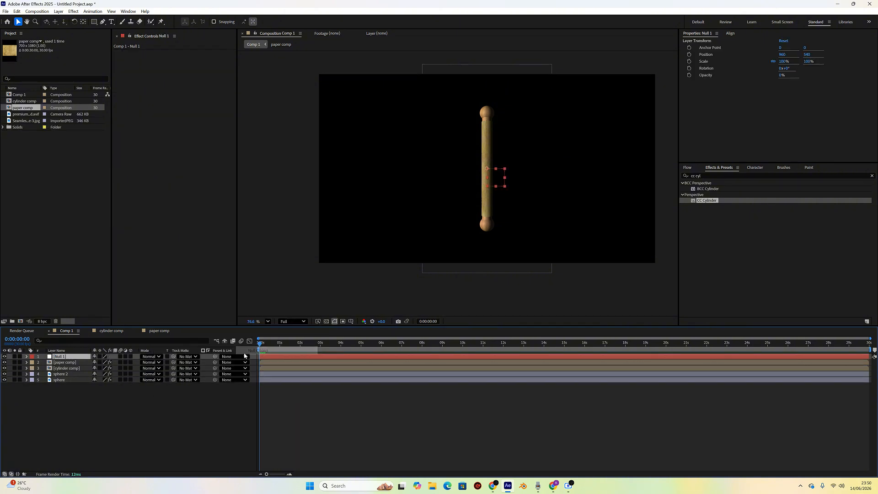
{"action": "left_click", "coordinate": [264, 352]}
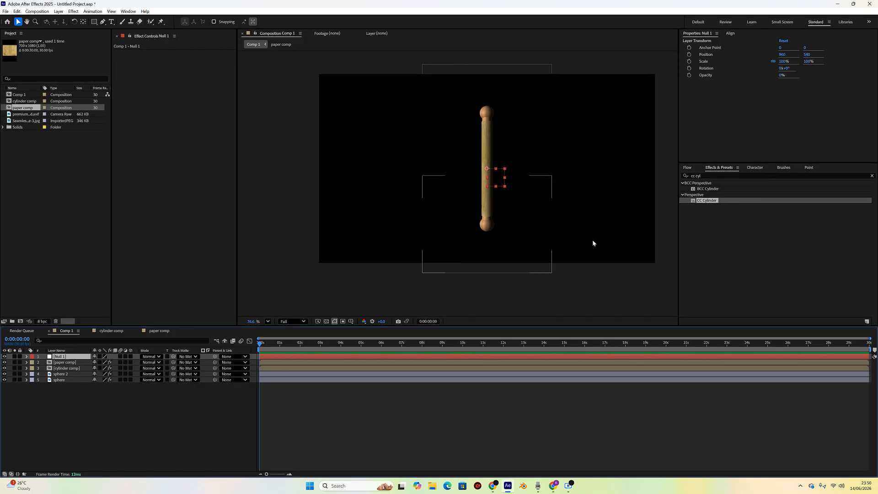
- Search the effects for slider and apply a Slider Control to the null layer
{"action": "left_click", "coordinate": [711, 176]}
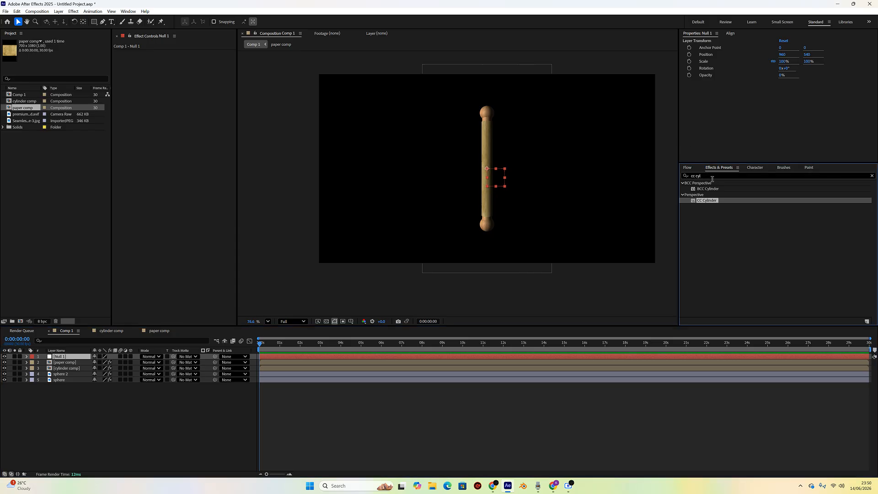
{"action": "left_click_drag", "start_coordinate": [707, 176], "coordinate": [689, 177]}
{"action": "type", "text": "con"}
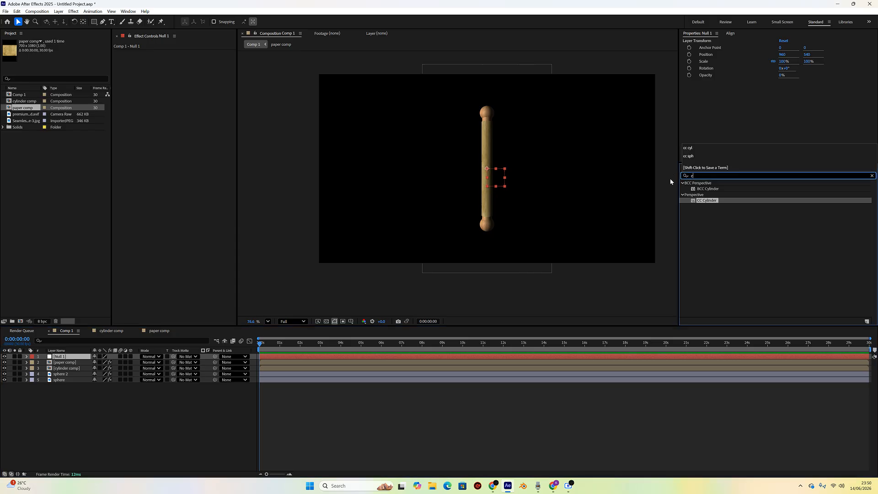
{"action": "key", "text": "BackSpace"}
{"action": "key", "text": "BackSpace"}
{"action": "key", "text": "BackSpace"}
{"action": "type", "text": "slider"}
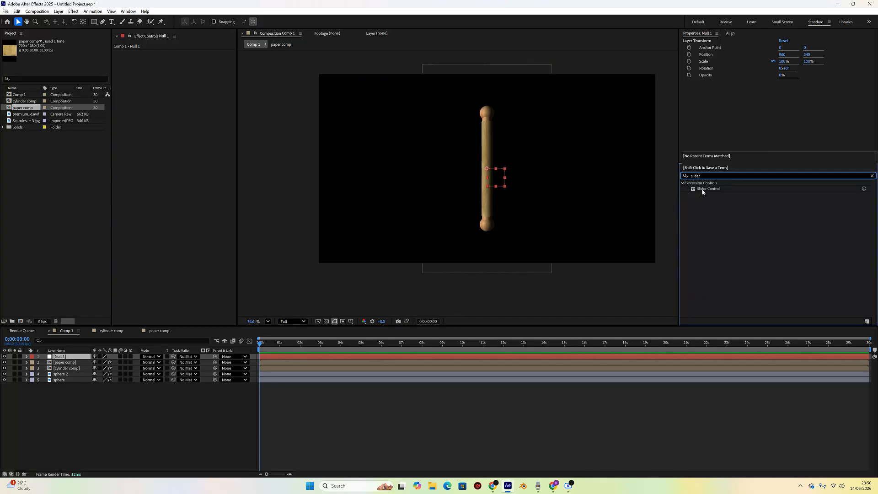
{"action": "double_click", "coordinate": [704, 190]}
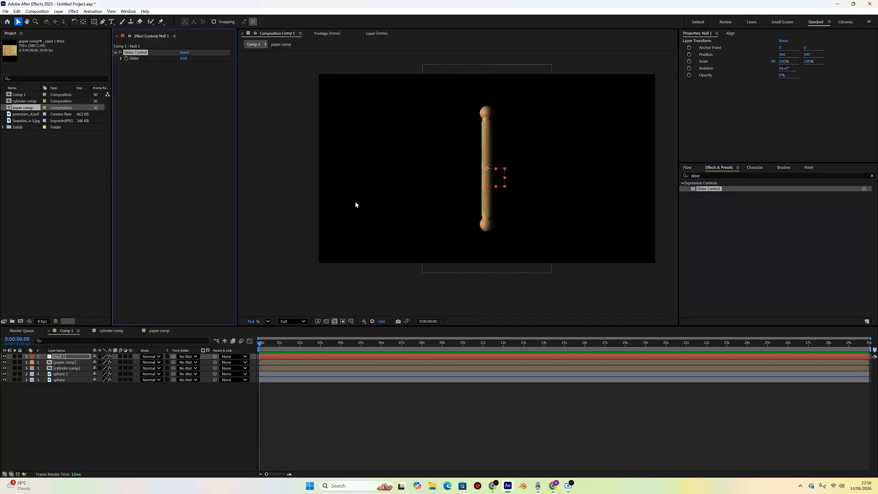
{"action": "left_click", "coordinate": [65, 363]}
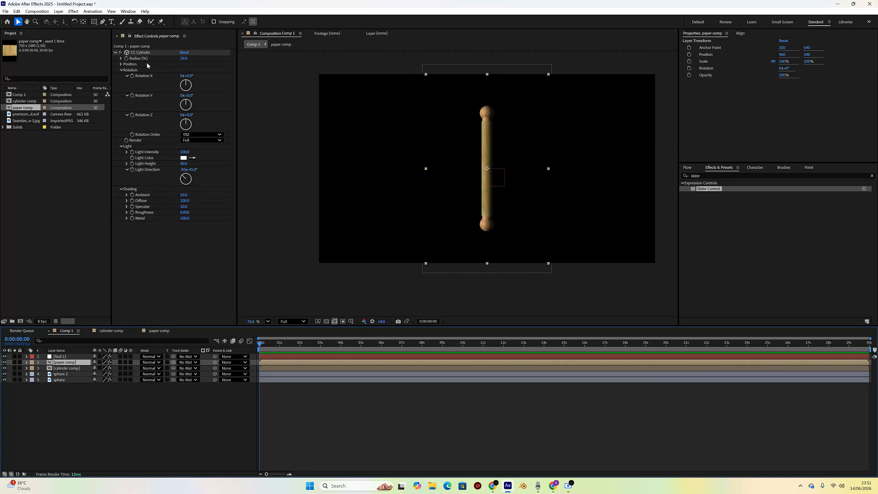
{"action": "mouse_move", "coordinate": [187, 97]}
{"action": "left_mouse_down"}
{"action": "mouse_move", "coordinate": [349, 100]}
{"action": "mouse_move", "coordinate": [194, 112]}
{"action": "left_mouse_up"}
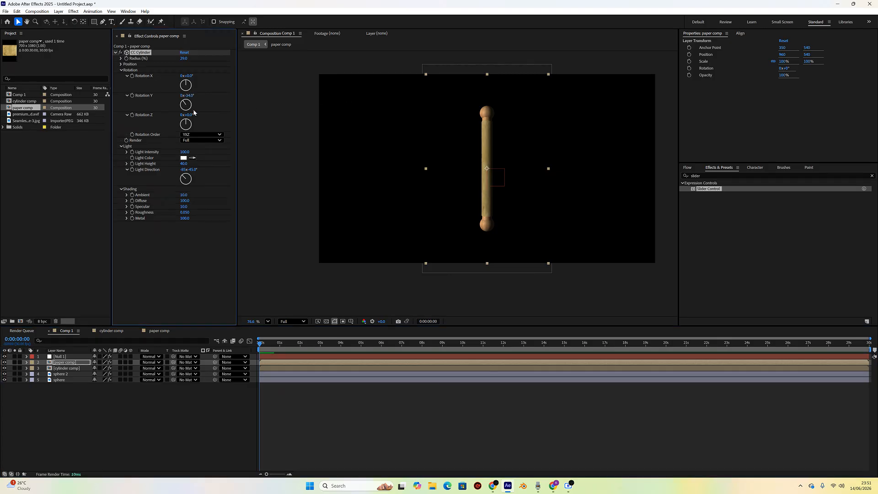
{"action": "key", "text": "ctrl+z"}
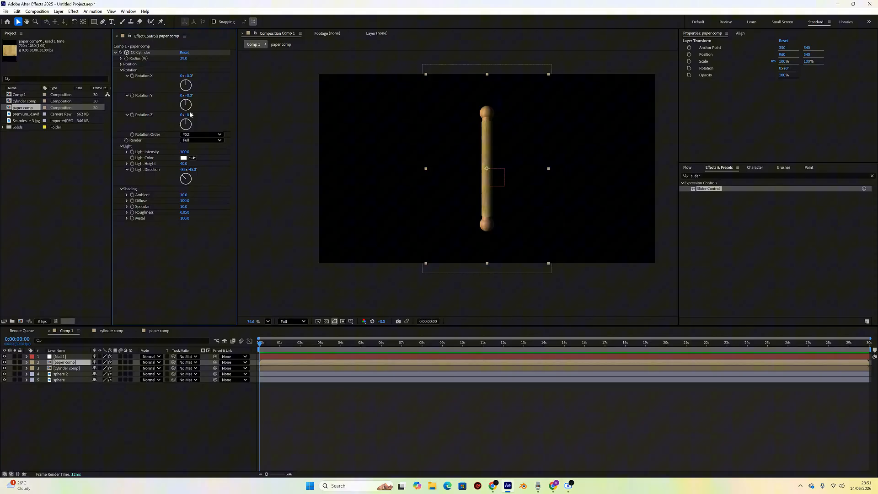
- Add an expression to the paper cylinder's Rotation Y linking it to the null's Slider value
{"action": "left_click", "coordinate": [132, 96], "text": "alt"}
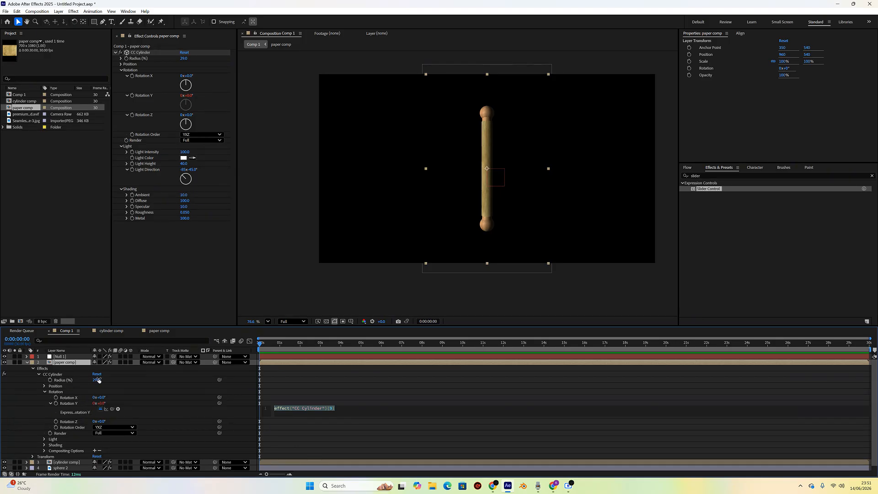
{"action": "left_click", "coordinate": [60, 356]}
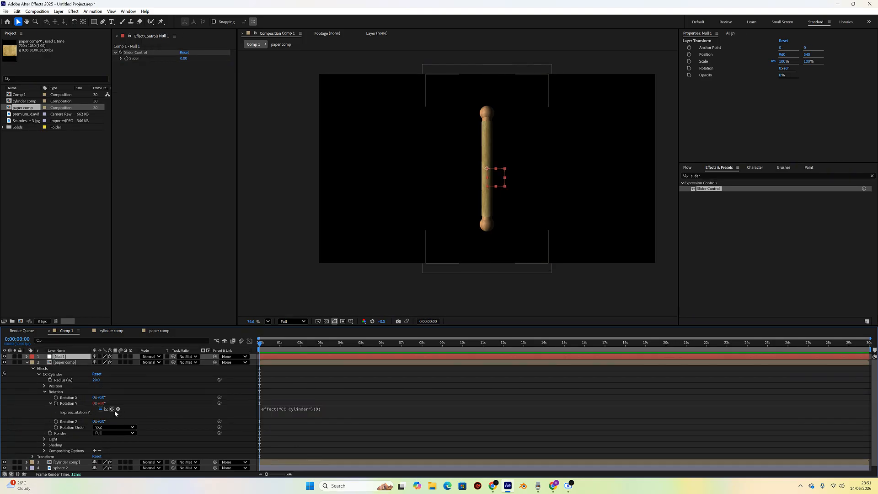
{"action": "left_click_drag", "start_coordinate": [111, 303], "coordinate": [134, 59]}
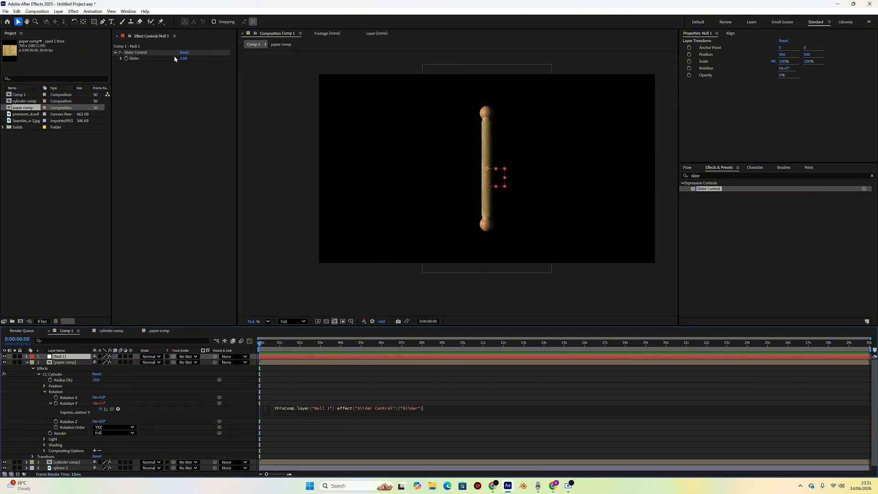
{"action": "mouse_move", "coordinate": [183, 59]}
{"action": "left_mouse_down"}
{"action": "mouse_move", "coordinate": [206, 57]}
{"action": "mouse_move", "coordinate": [189, 63]}
{"action": "left_mouse_up"}
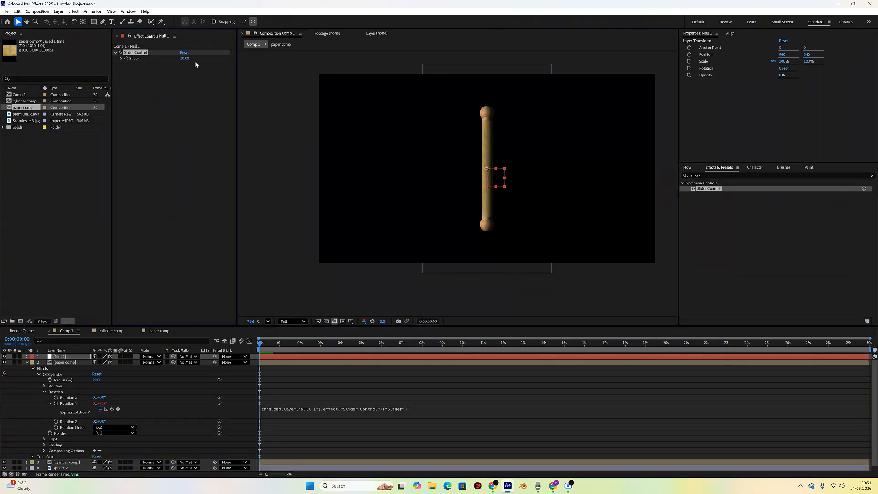
{"action": "key", "text": "ctrl+z"}
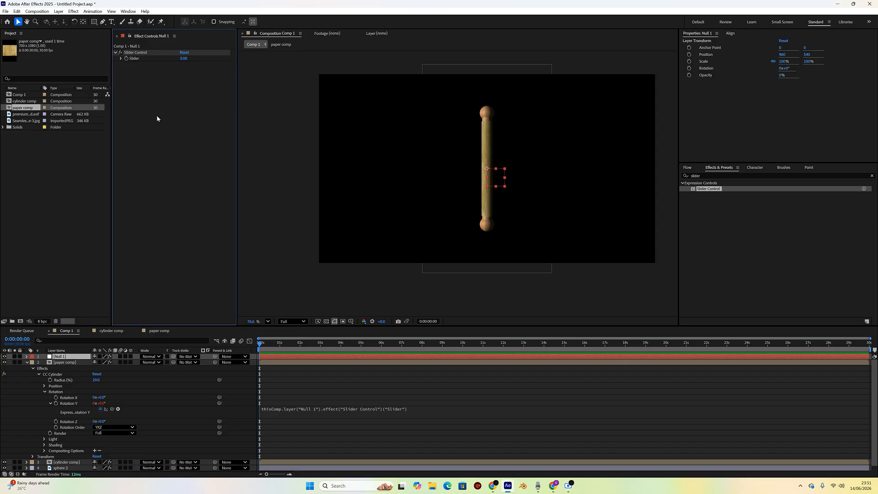
{"action": "left_click", "coordinate": [27, 363]}
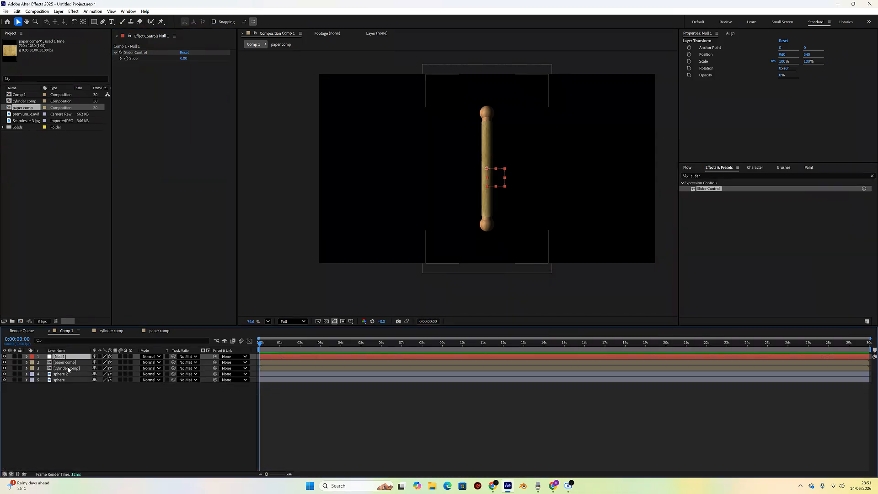
- Add an expression to the roller cylinder comp's CC Cylinder Rotation Y, linking it to the null's Slider value
{"action": "left_click", "coordinate": [68, 368]}
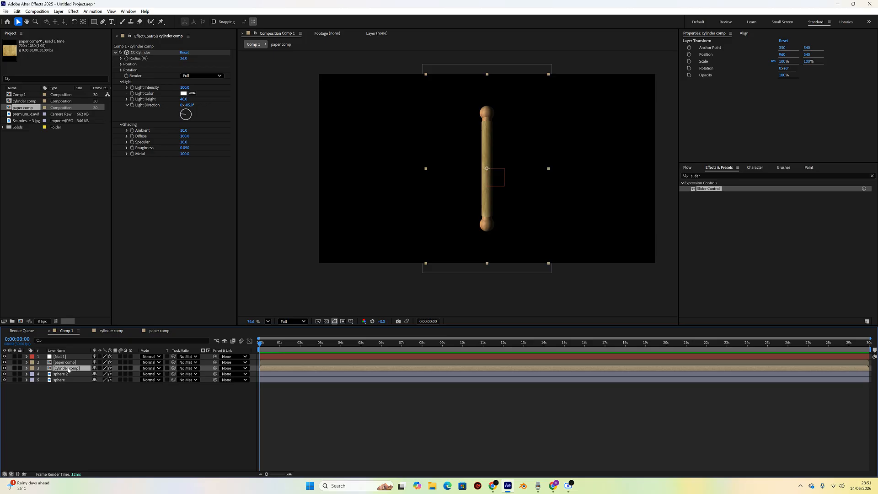
{"action": "left_click", "coordinate": [121, 71]}
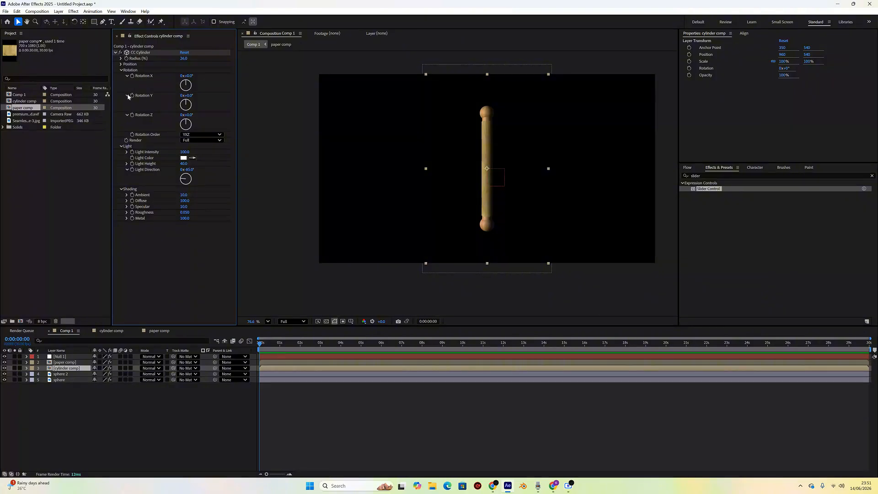
{"action": "left_click", "coordinate": [132, 96], "text": "alt"}
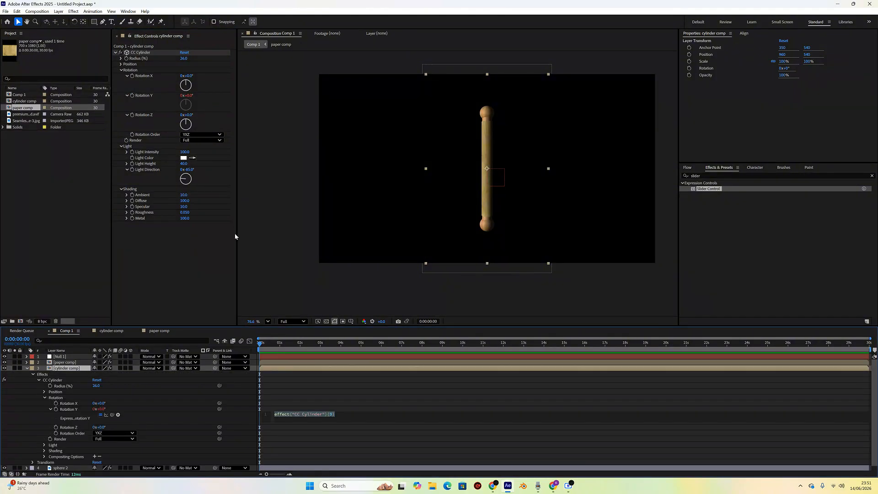
{"action": "left_click", "coordinate": [74, 356]}
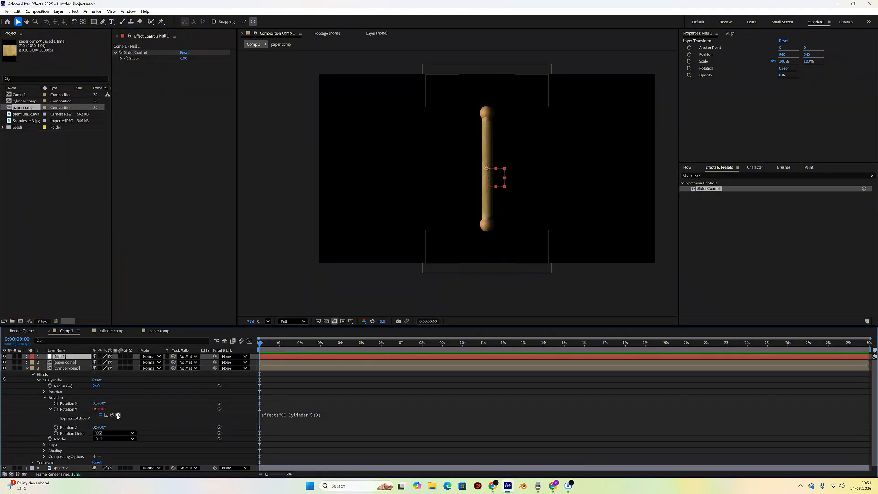
{"action": "left_click_drag", "start_coordinate": [112, 414], "coordinate": [143, 59]}
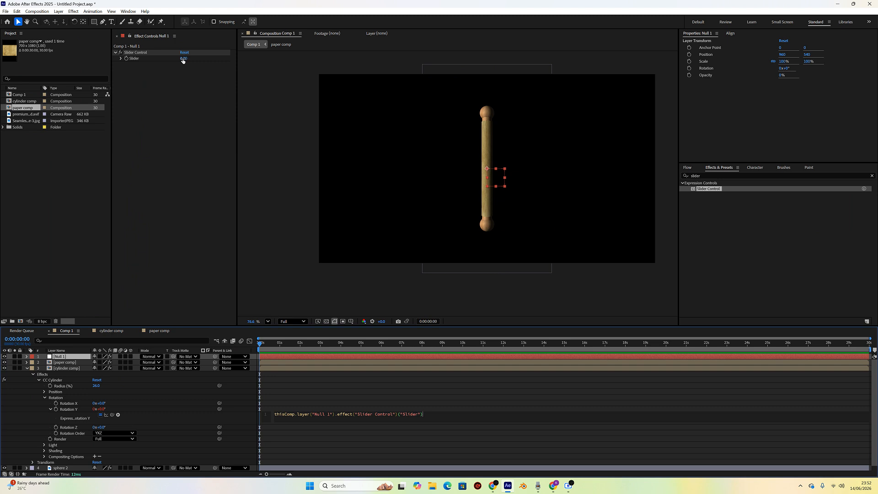
- Scrub the null's Slider to test the roller rotation, then undo the change
{"action": "left_click_drag", "start_coordinate": [183, 59], "coordinate": [206, 55]}
{"action": "key", "text": "ctrl+z"}
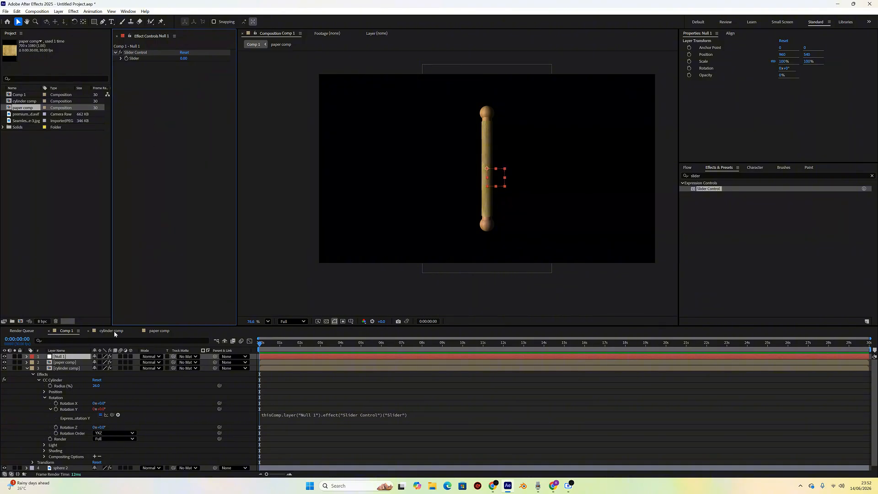
{"action": "left_click", "coordinate": [26, 368]}
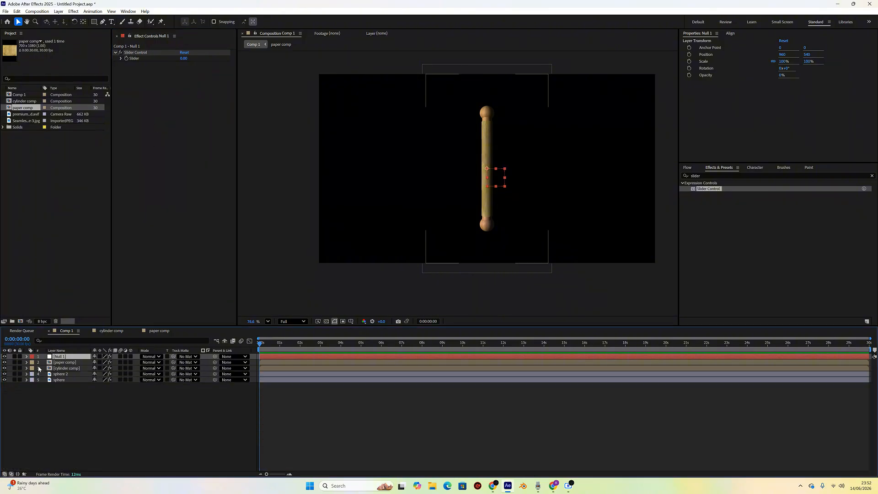
- Add an expression to sphere 2's CC Sphere Rotation Y, linking it to the null's Slider value
{"action": "left_click", "coordinate": [67, 374]}
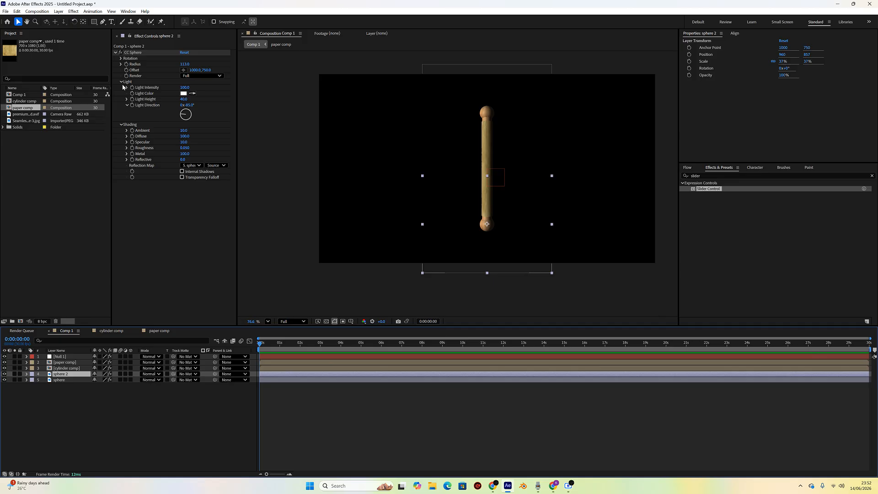
{"action": "left_click", "coordinate": [121, 58]}
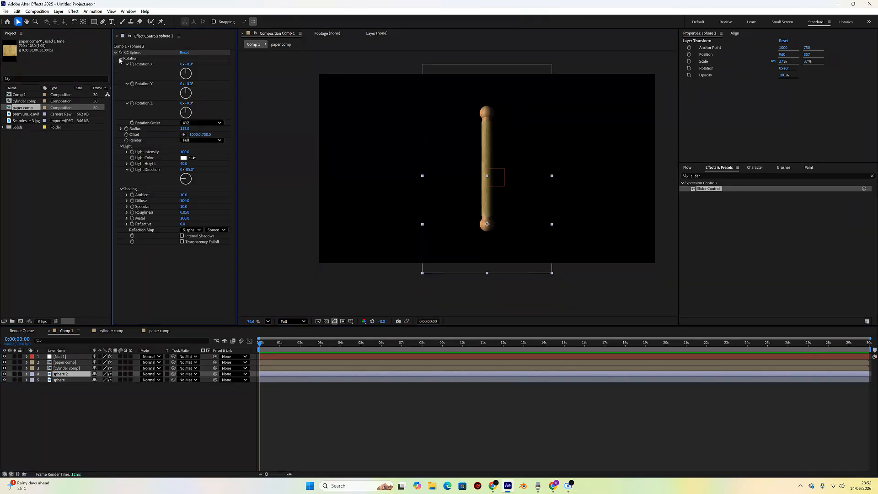
{"action": "left_click", "coordinate": [132, 83], "text": "alt"}
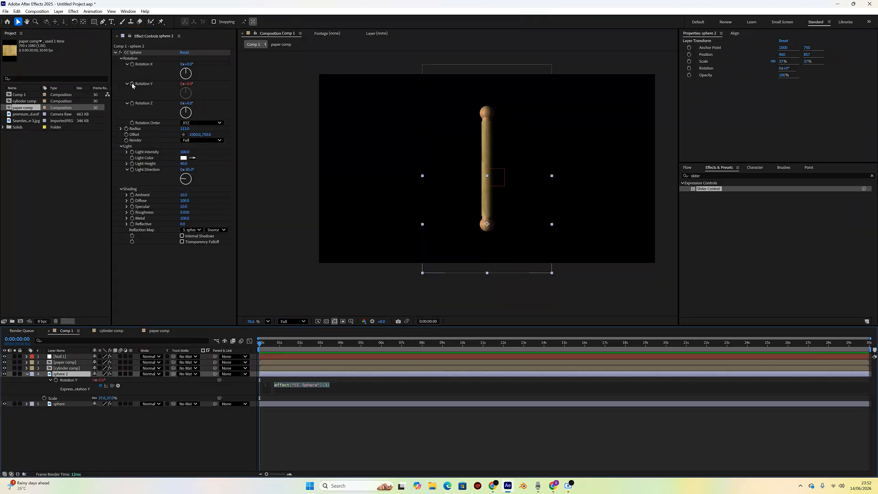
{"action": "left_click", "coordinate": [76, 356]}
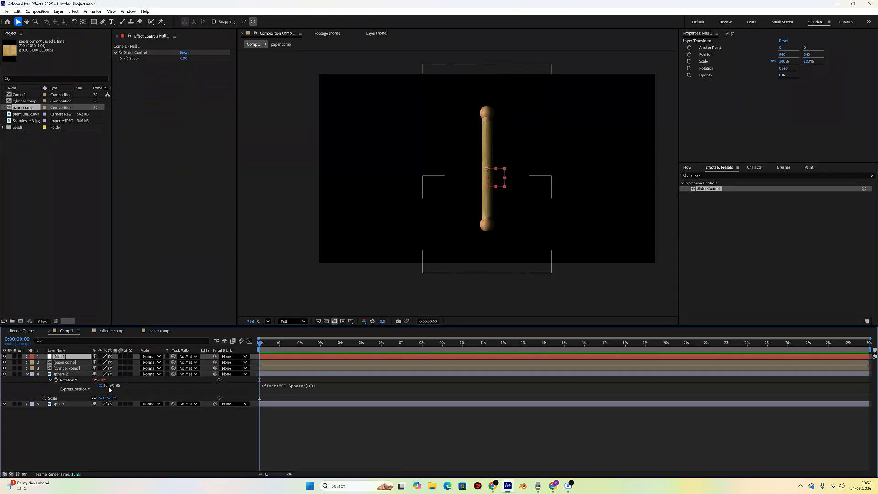
{"action": "left_click_drag", "start_coordinate": [112, 386], "coordinate": [156, 63]}
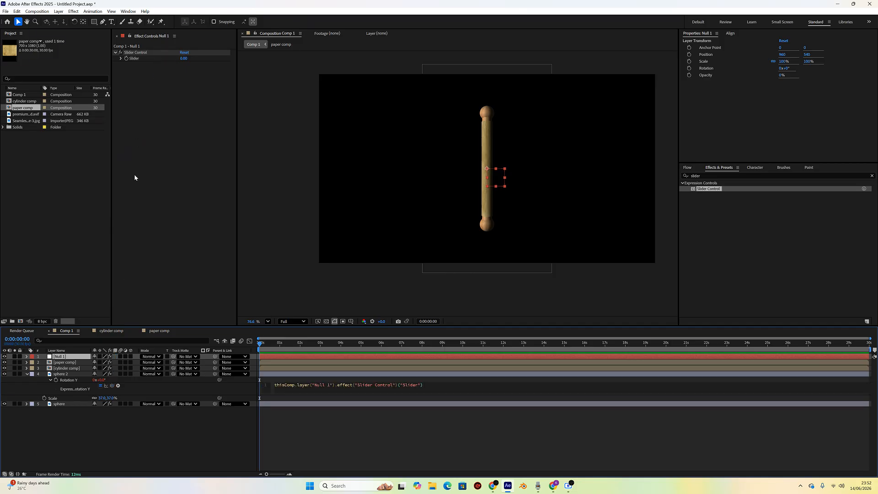
{"action": "left_click", "coordinate": [20, 373]}
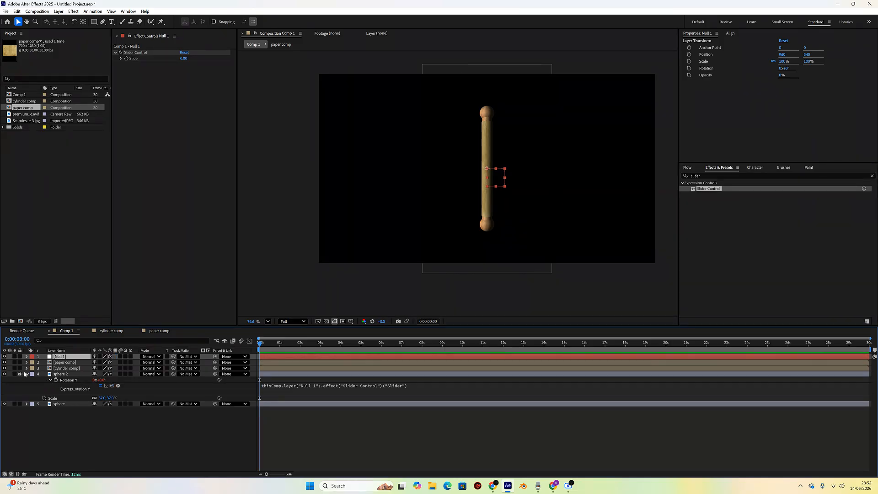
{"action": "left_click", "coordinate": [19, 374]}
{"action": "left_click", "coordinate": [26, 374]}
- Add an expression to the sphere layer's CC Sphere Rotation Y, linking it to the null's Slider value
{"action": "left_click", "coordinate": [61, 381]}
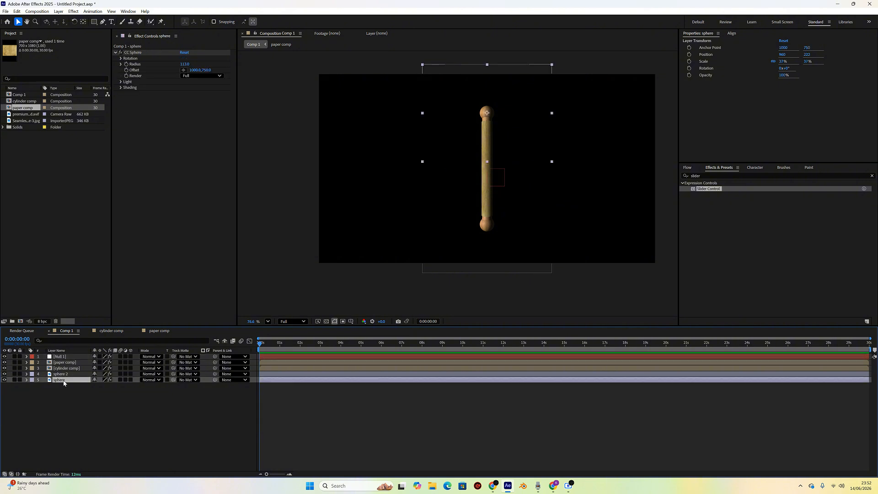
{"action": "left_click", "coordinate": [121, 59]}
{"action": "left_click", "coordinate": [132, 83], "text": "alt"}
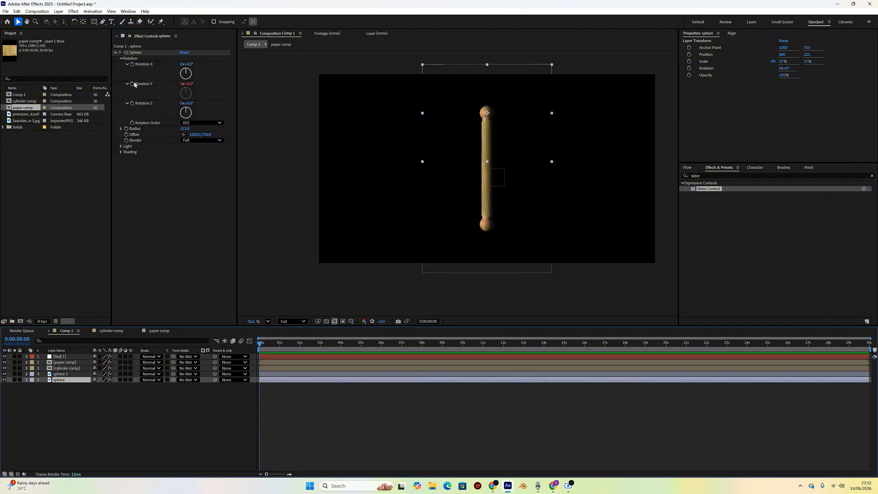
{"action": "left_click", "coordinate": [59, 356]}
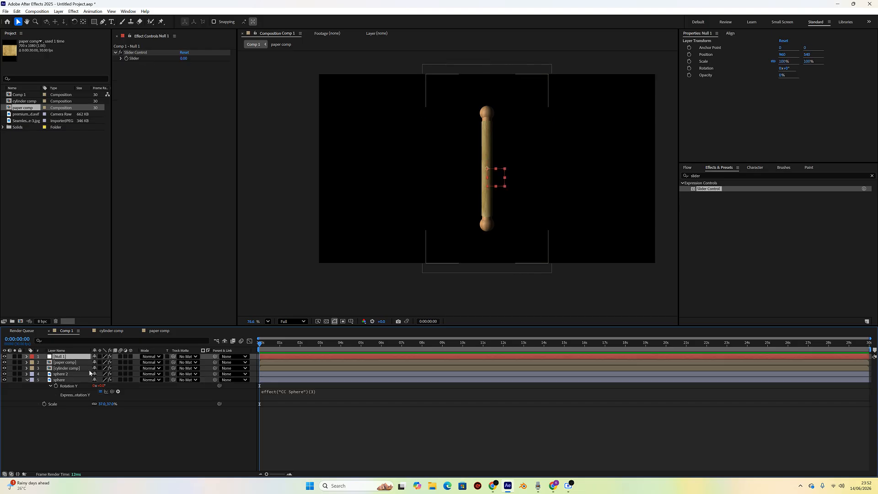
{"action": "left_click_drag", "start_coordinate": [112, 391], "coordinate": [133, 61]}
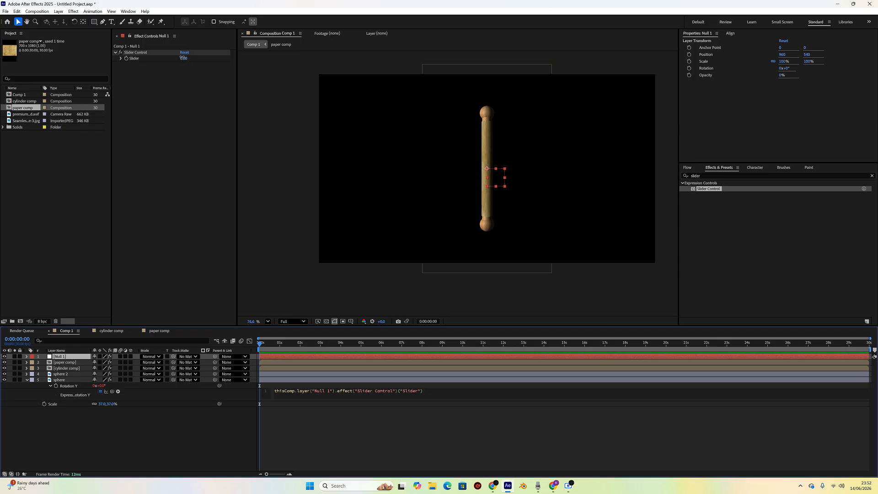
- Scrub the null's Slider back and forth to test the rotation, undoing the changes
{"action": "left_click_drag", "start_coordinate": [184, 58], "coordinate": [229, 65]}
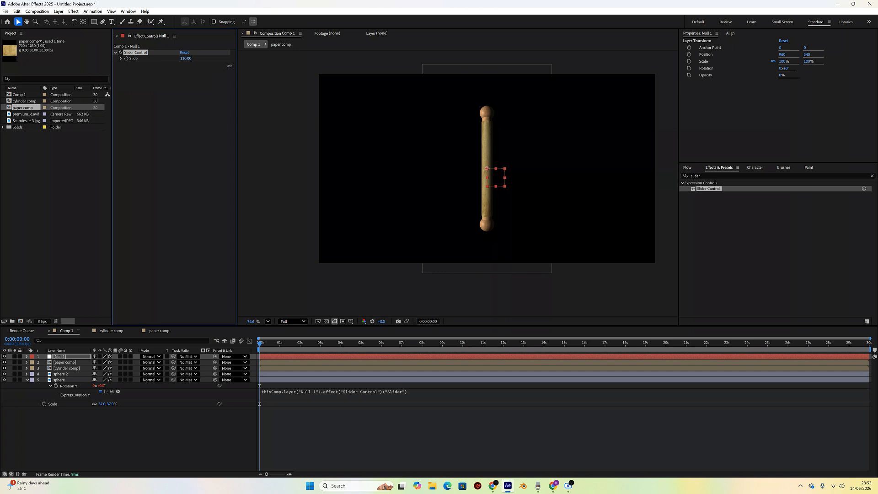
{"action": "left_click_drag", "start_coordinate": [230, 66], "coordinate": [230, 67]}
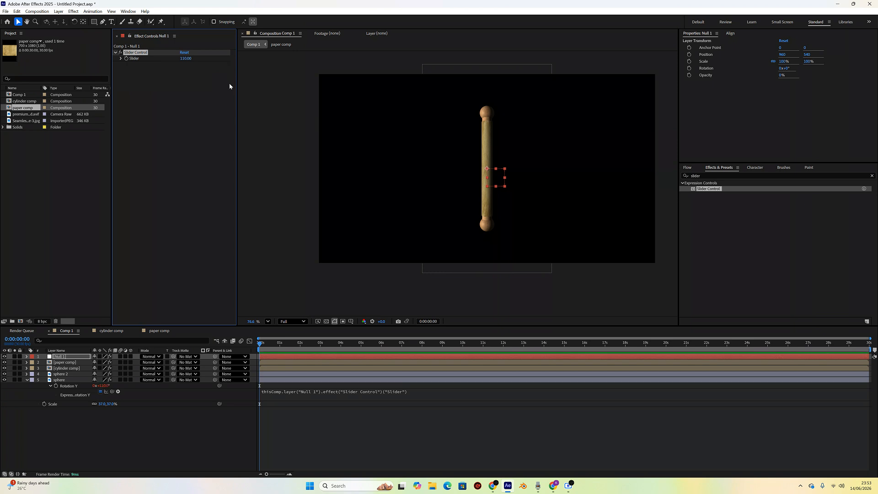
{"action": "key", "text": "ctrl+z"}
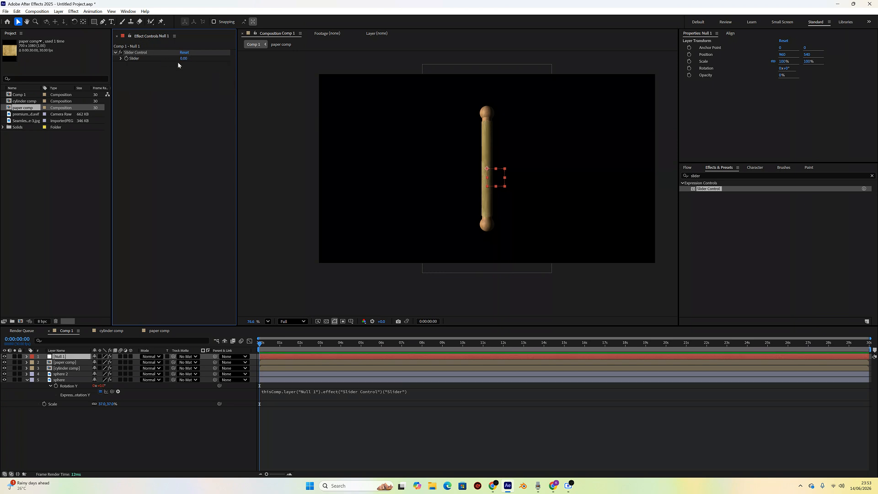
{"action": "mouse_move", "coordinate": [180, 60]}
{"action": "left_mouse_down"}
{"action": "mouse_move", "coordinate": [201, 53]}
{"action": "mouse_move", "coordinate": [185, 57]}
{"action": "left_mouse_up"}
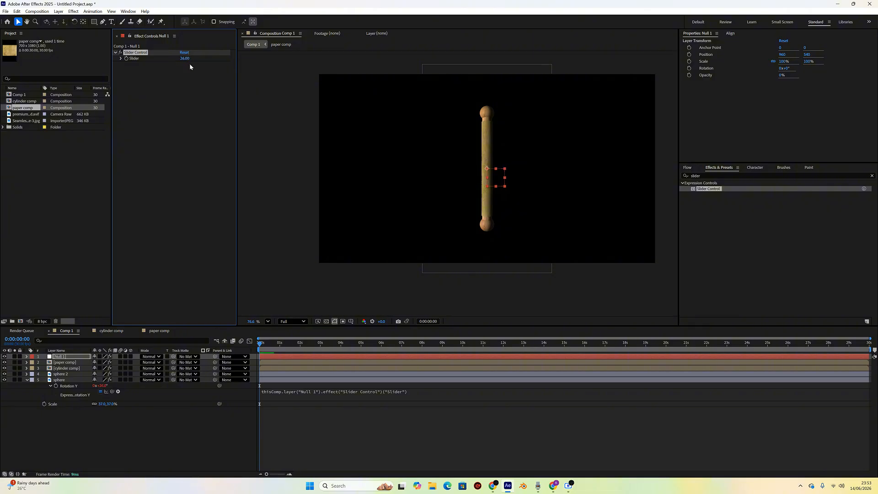
{"action": "left_click", "coordinate": [193, 72]}
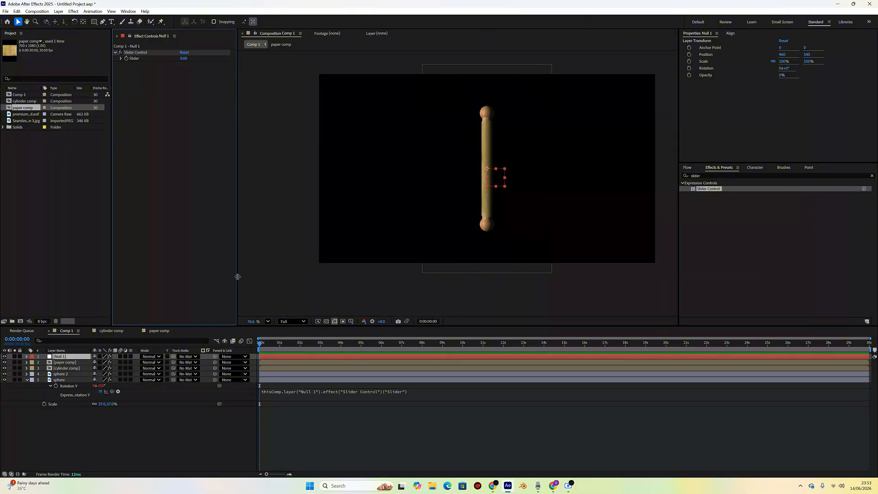
- Put a minus sign in front of the paper comp's Rotation Y expression to reverse its rotation
{"action": "left_click", "coordinate": [73, 363]}
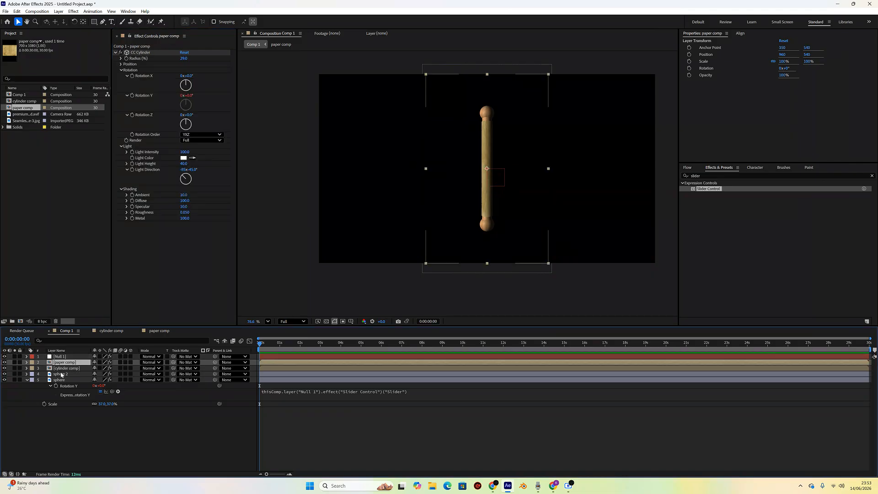
{"action": "left_click", "coordinate": [27, 380]}
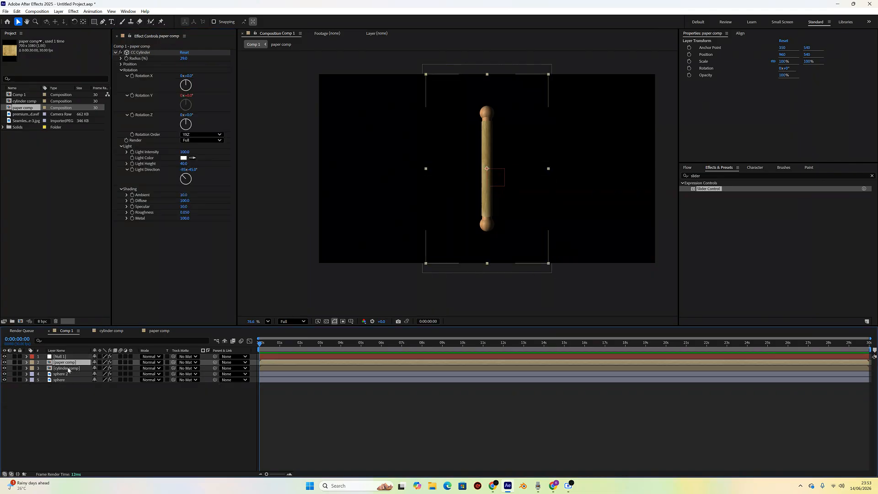
{"action": "left_click", "coordinate": [68, 369], "text": "ctrl"}
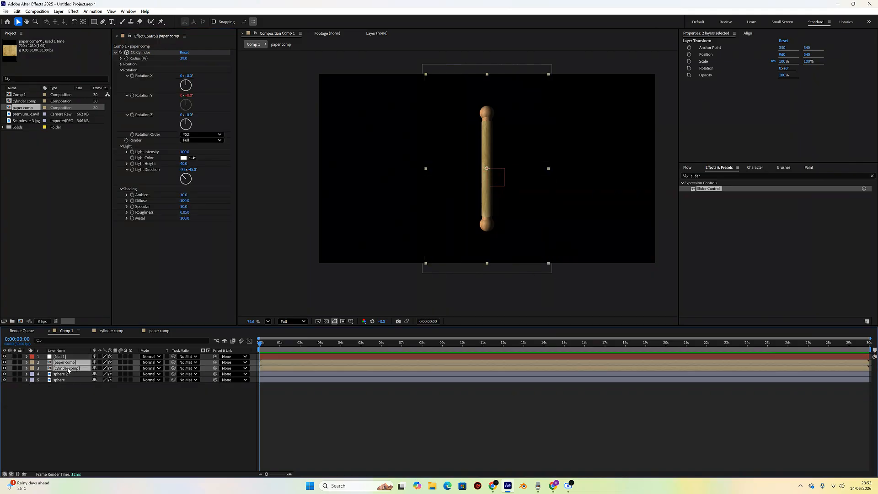
{"action": "left_click", "coordinate": [27, 363]}
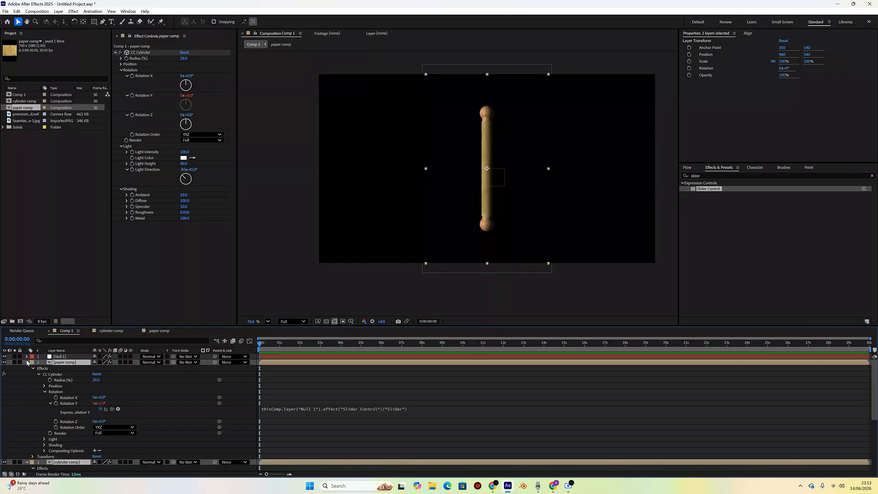
{"action": "left_click", "coordinate": [264, 411]}
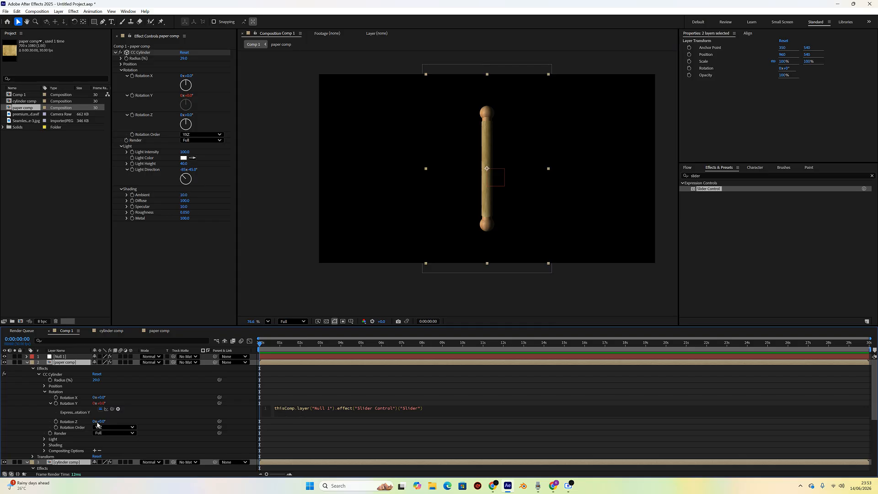
{"action": "type", "text": "-"}
{"action": "left_click", "coordinate": [27, 362]}
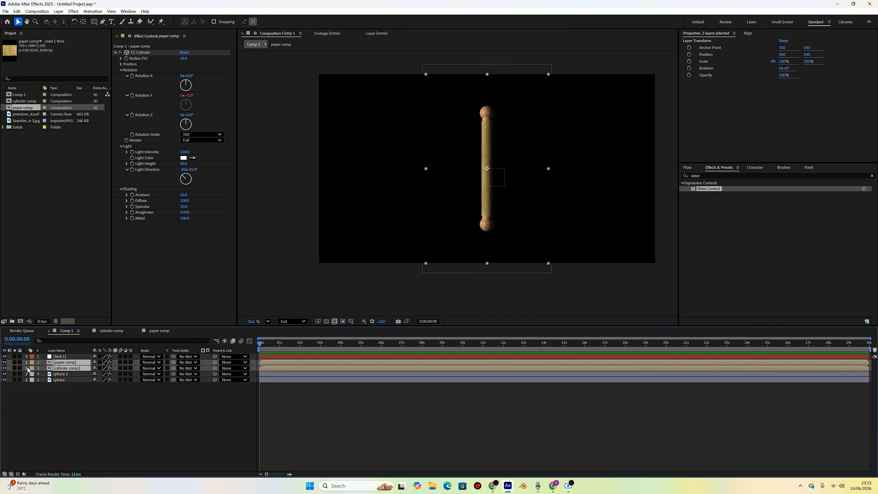
- Put a minus sign in front of the cylinder comp's Rotation Y expression to reverse its rotation
{"action": "left_click", "coordinate": [61, 409]}
{"action": "left_click", "coordinate": [27, 368]}
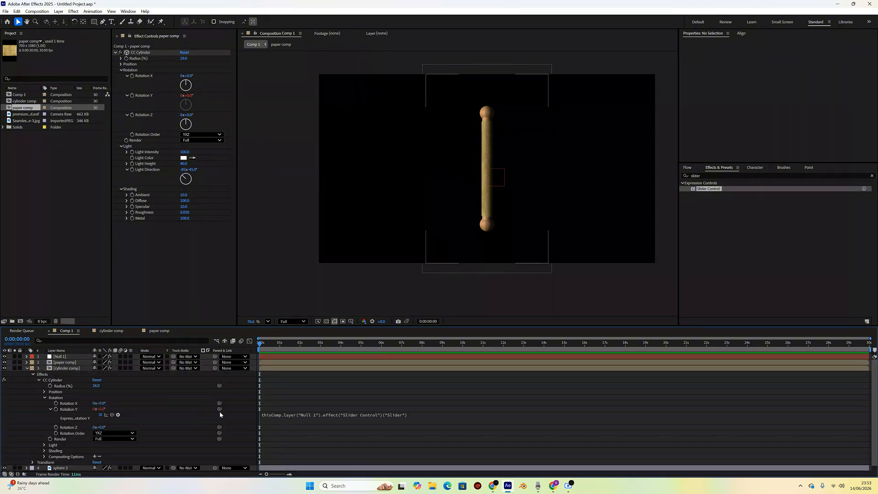
{"action": "left_click", "coordinate": [268, 417]}
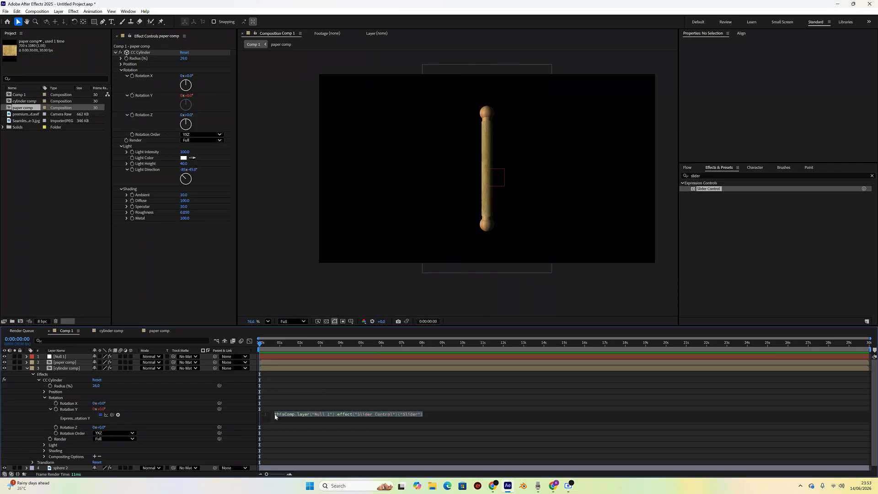
{"action": "left_click", "coordinate": [275, 416]}
{"action": "type", "text": "-"}
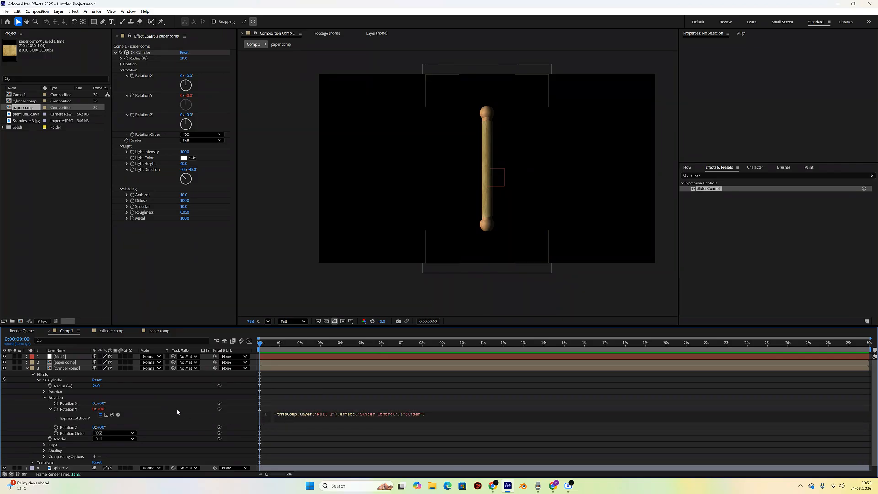
{"action": "left_click", "coordinate": [27, 368]}
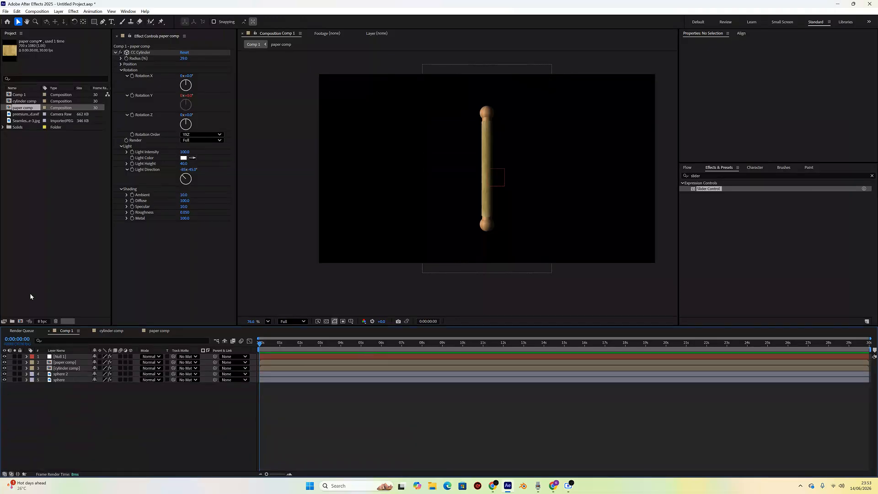
- Rename the null layer to controller
{"action": "left_click", "coordinate": [67, 358]}
{"action": "key", "text": "Return"}
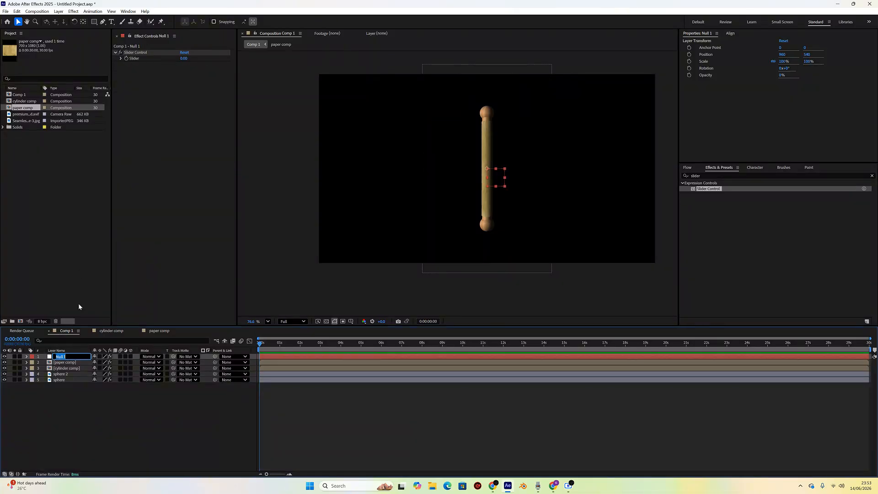
{"action": "type", "text": "controller"}
{"action": "key", "text": "Return"}
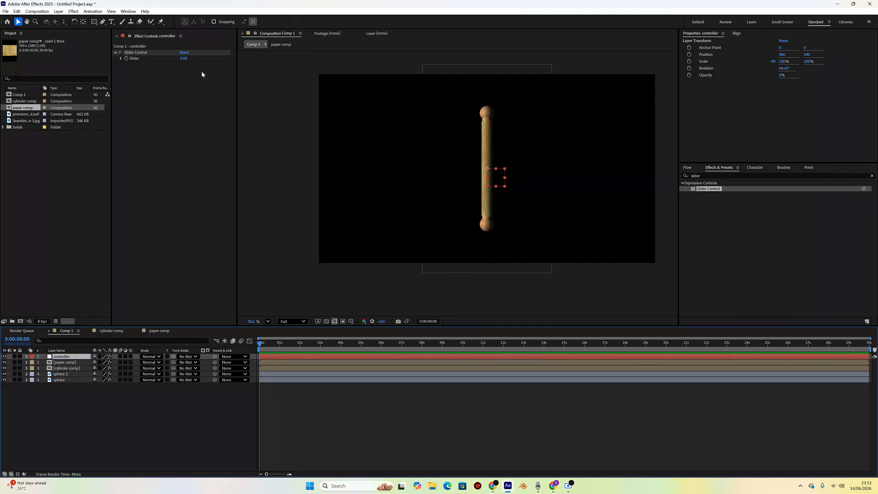
- Scrub the controller's Slider to preview the rolling
{"action": "left_click_drag", "start_coordinate": [183, 59], "coordinate": [194, 110]}
{"action": "left_click", "coordinate": [208, 99]}
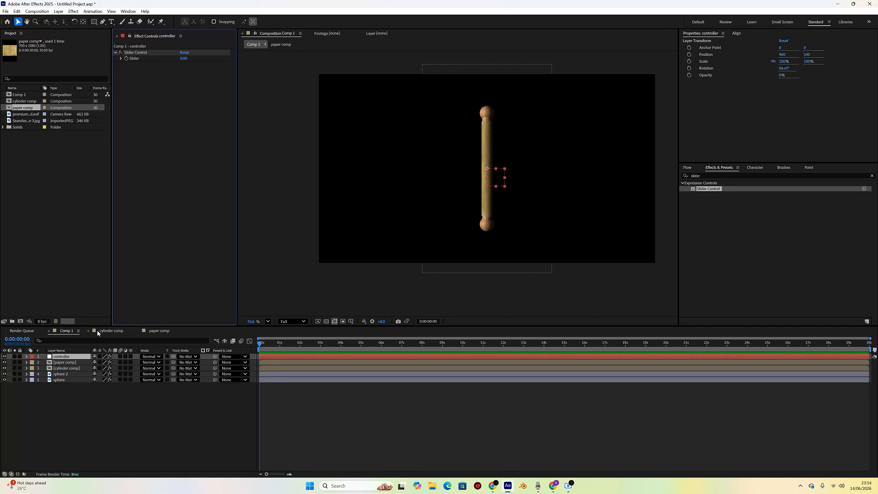
- Save the project as scroll video in the useful presets folder
{"action": "key", "text": "ctrl+s"}
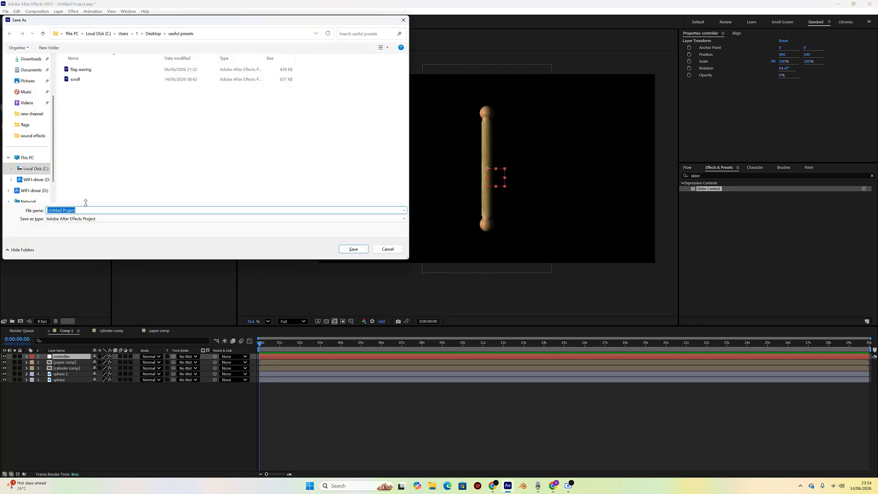
{"action": "type", "text": "scrool"}
{"action": "key", "text": "BackSpace"}
{"action": "key", "text": "BackSpace"}
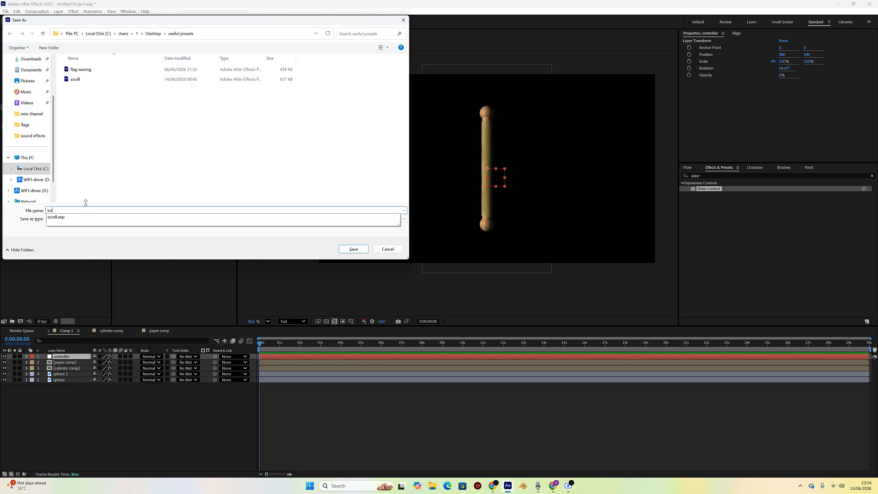
{"action": "type", "text": "ll v"}
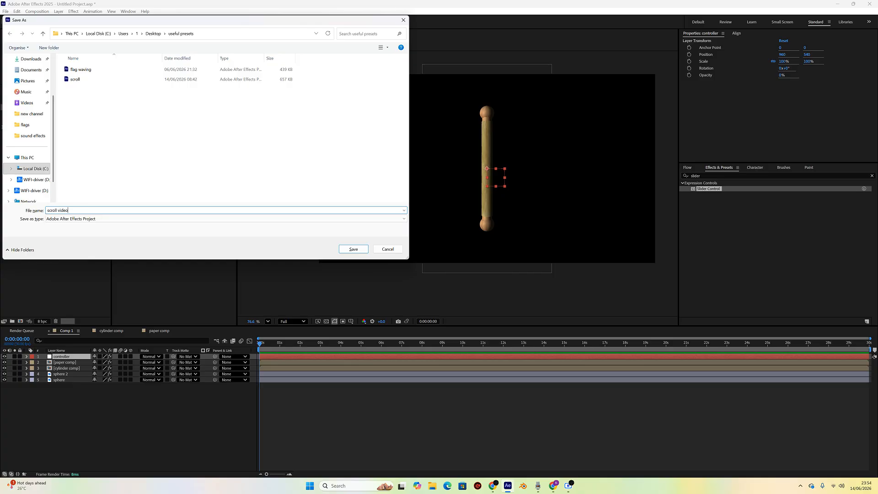
{"action": "type", "text": "ideo"}
{"action": "key", "text": "Return"}
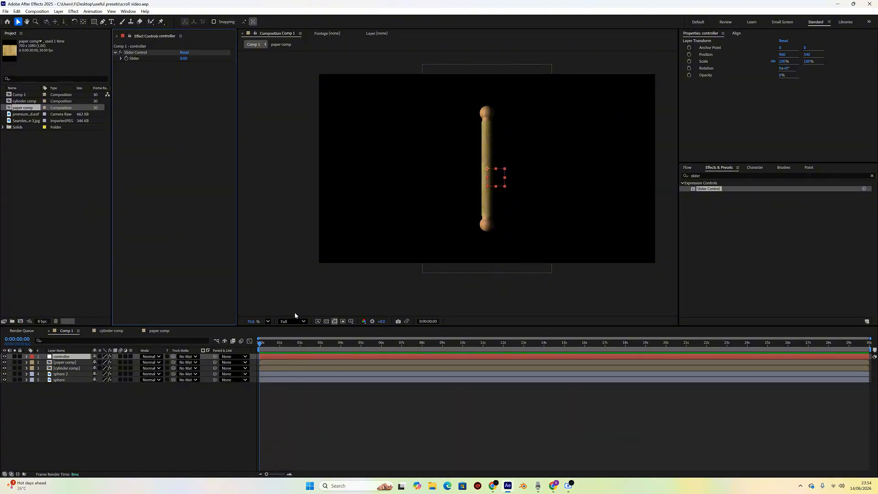
- Parent the paper comp, cylinder comp, sphere 2 and sphere layers to the controller null
{"action": "left_click", "coordinate": [261, 344]}
{"action": "mouse_move", "coordinate": [261, 345]}
{"action": "left_mouse_down"}
{"action": "mouse_move", "coordinate": [310, 344]}
{"action": "mouse_move", "coordinate": [259, 344]}
{"action": "left_mouse_up"}
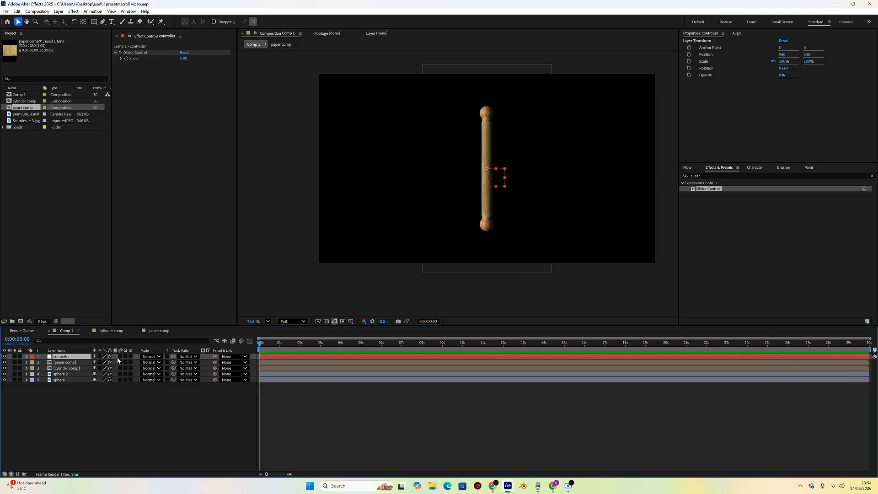
{"action": "left_click", "coordinate": [60, 380]}
{"action": "left_click", "coordinate": [69, 362], "text": "shift"}
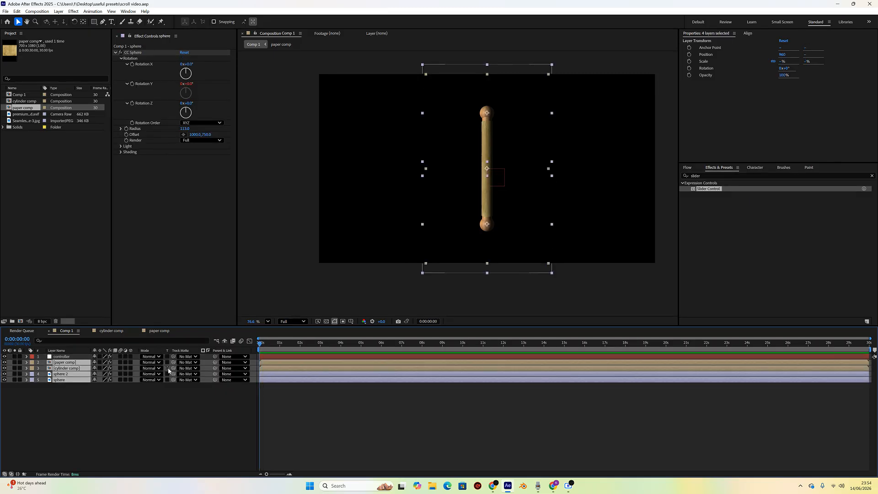
{"action": "left_click_drag", "start_coordinate": [215, 362], "coordinate": [69, 359]}
- Set starting keyframes for the controller's Position and Slider at frame 0
{"action": "left_click", "coordinate": [26, 357]}
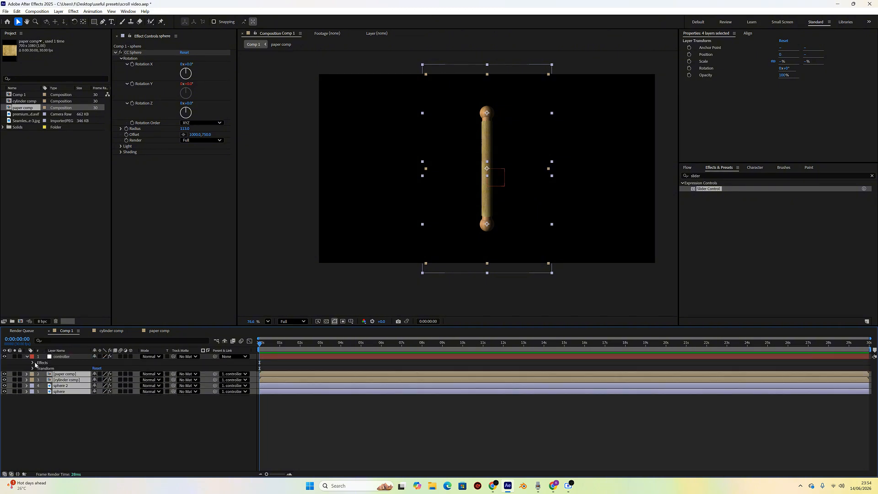
{"action": "left_click", "coordinate": [64, 357]}
{"action": "key", "text": "p"}
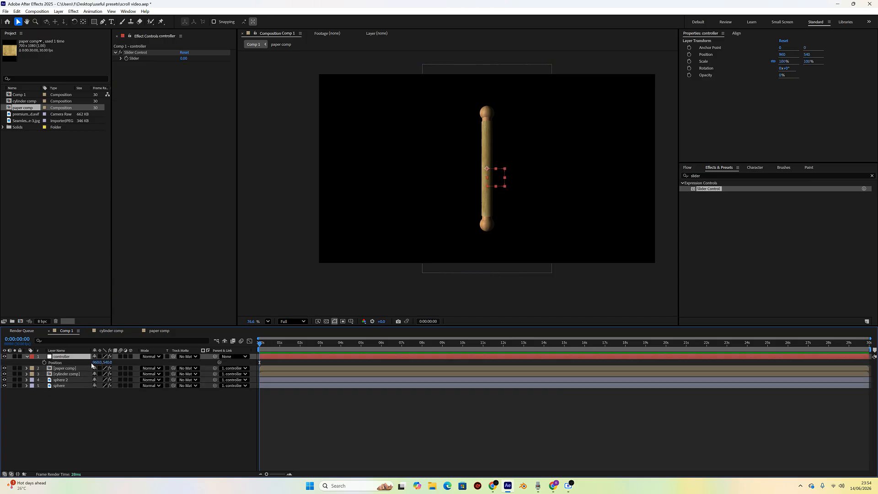
{"action": "left_click_drag", "start_coordinate": [95, 362], "coordinate": [165, 363]}
{"action": "key", "text": "ctrl+z"}
{"action": "left_click", "coordinate": [44, 363]}
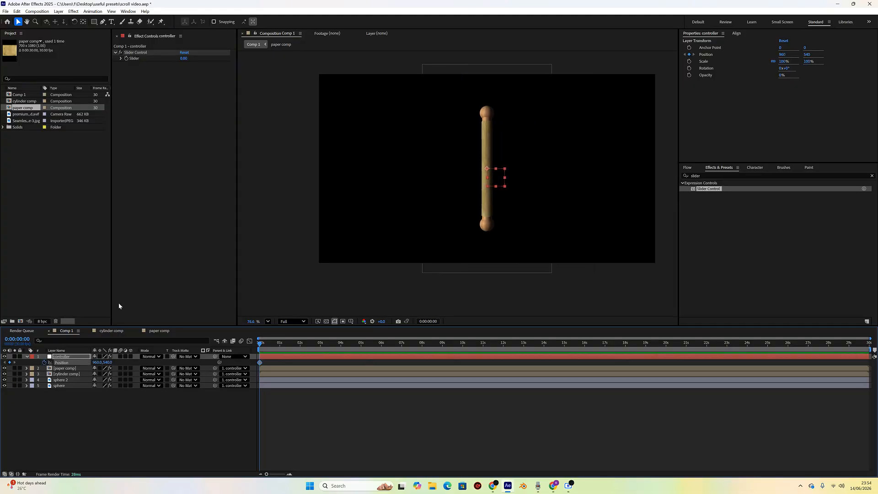
{"action": "left_click", "coordinate": [126, 58]}
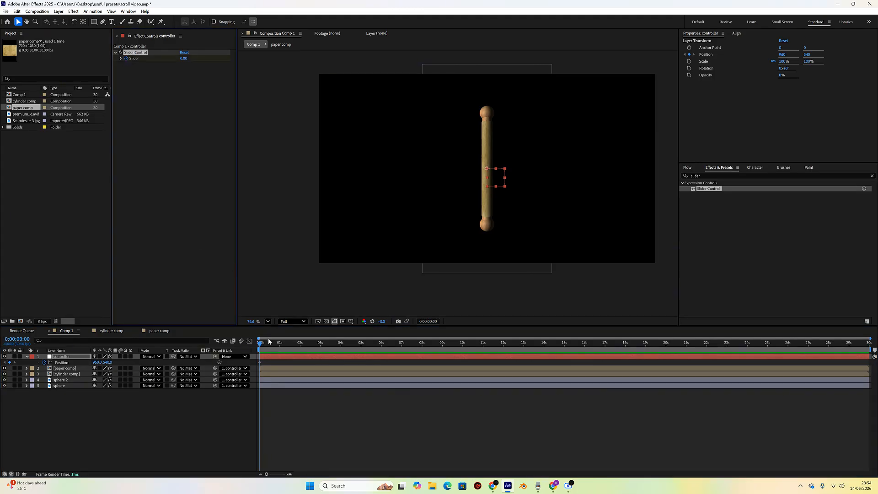
{"action": "key", "text": "u"}
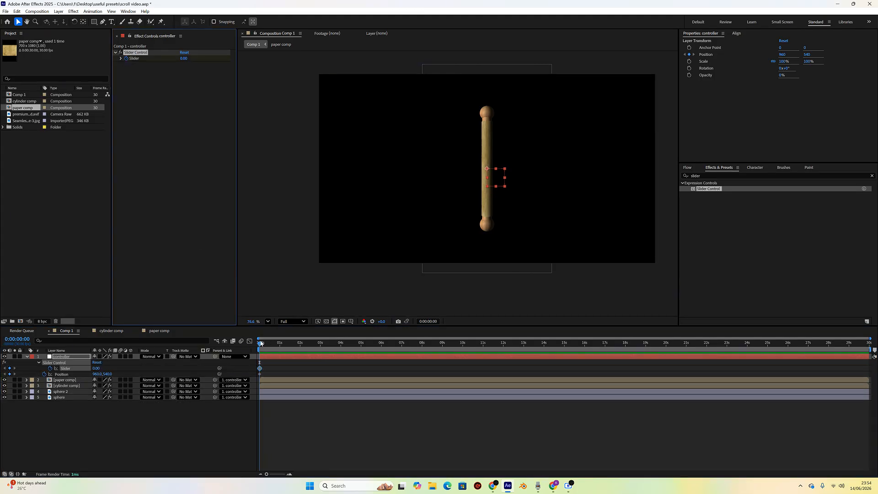
- At about 1 second 20 frames, set the controller's Position X to 1600
{"action": "left_click_drag", "start_coordinate": [261, 343], "coordinate": [293, 341]}
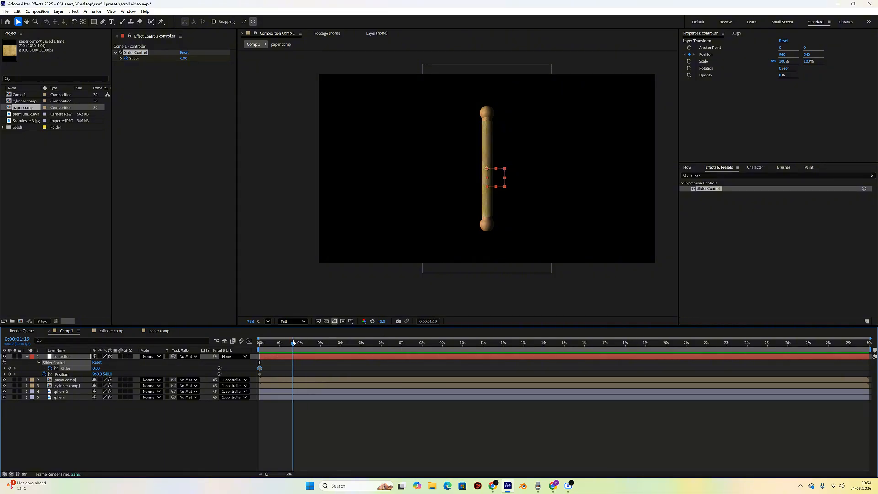
{"action": "left_click", "coordinate": [290, 475]}
{"action": "left_click", "coordinate": [290, 474]}
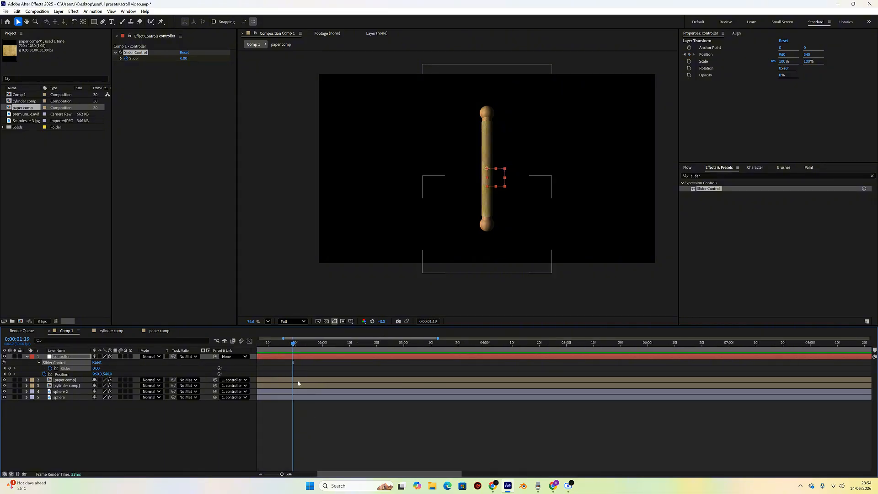
{"action": "left_click_drag", "start_coordinate": [334, 474], "coordinate": [309, 473]}
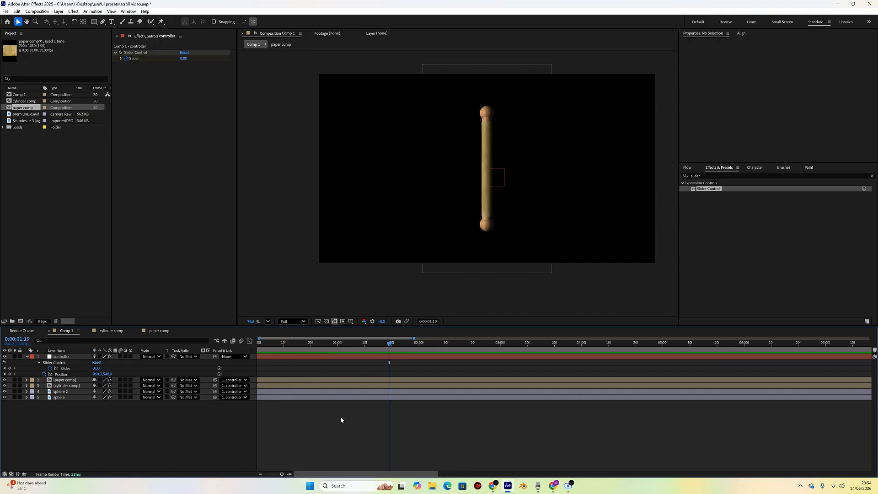
{"action": "left_click_drag", "start_coordinate": [389, 345], "coordinate": [392, 343]}
{"action": "left_click_drag", "start_coordinate": [97, 375], "coordinate": [318, 375]}
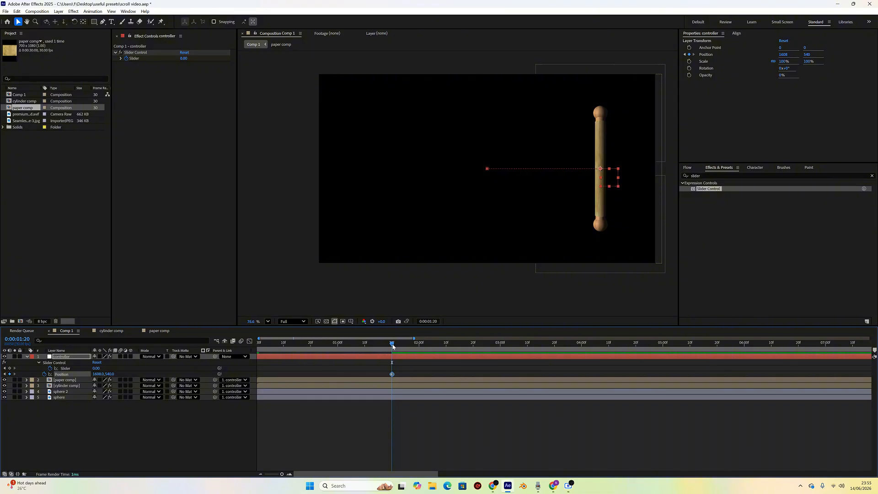
- Set the controller's Slider to 360 at the same 1 second 20 frames point
{"action": "left_click_drag", "start_coordinate": [392, 346], "coordinate": [252, 350]}
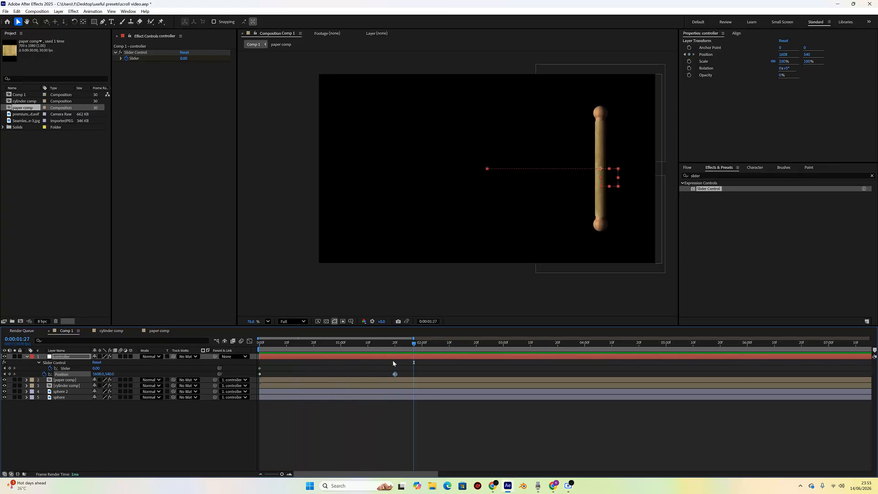
{"action": "left_click", "coordinate": [396, 344]}
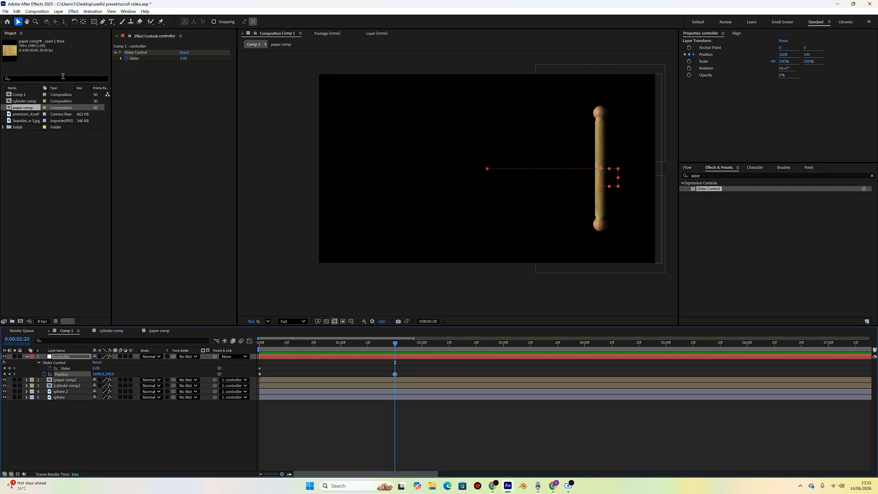
{"action": "left_click", "coordinate": [184, 59]}
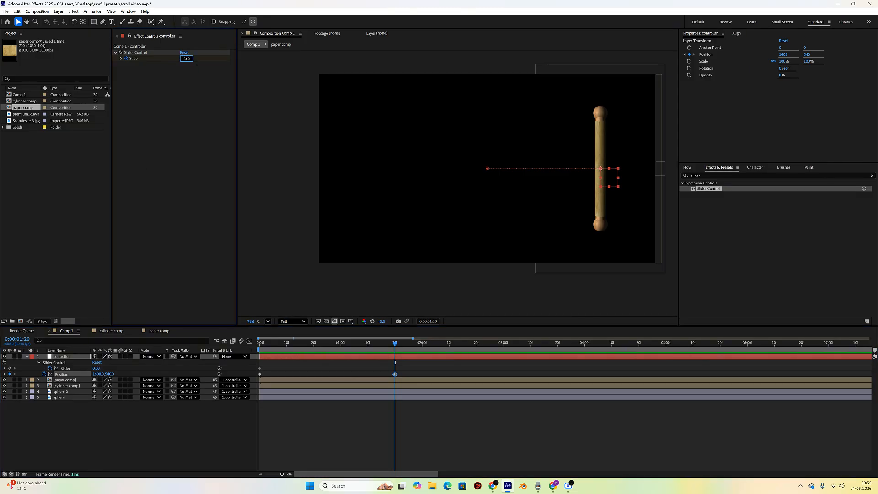
{"action": "key", "text": "Return"}
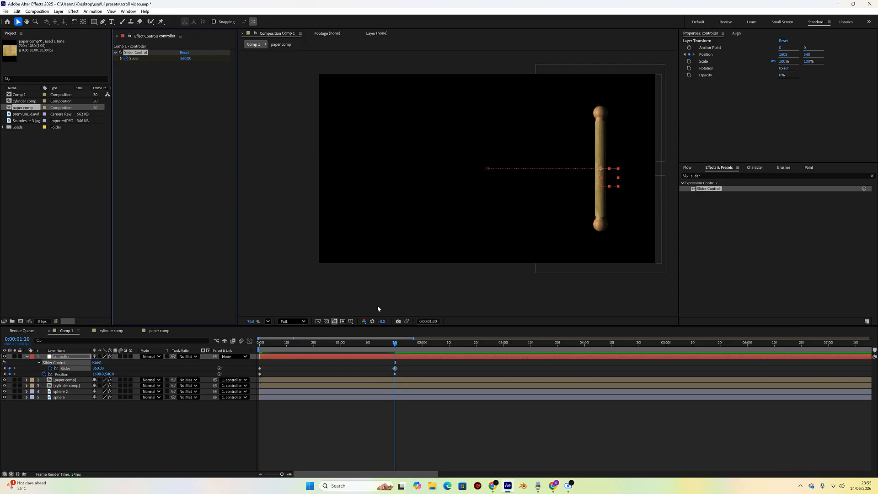
- Preview the rolling animation from the start
{"action": "left_click_drag", "start_coordinate": [392, 350], "coordinate": [244, 346]}
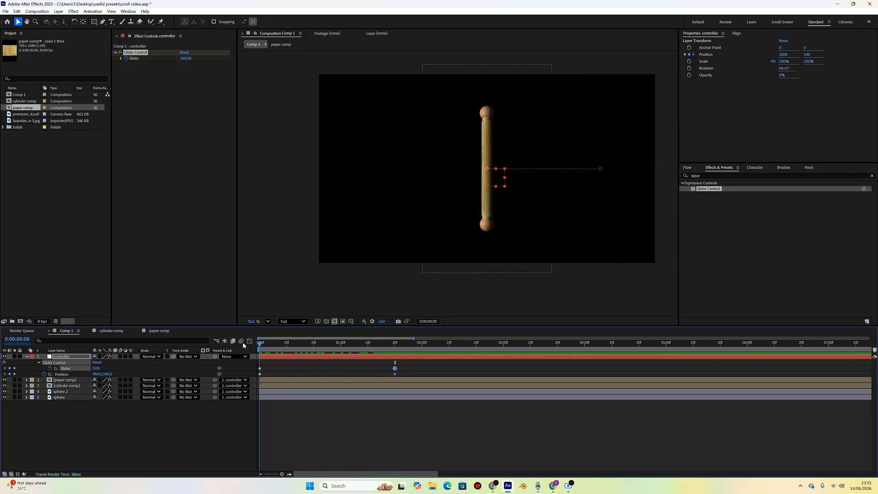
{"action": "key", "text": "space"}
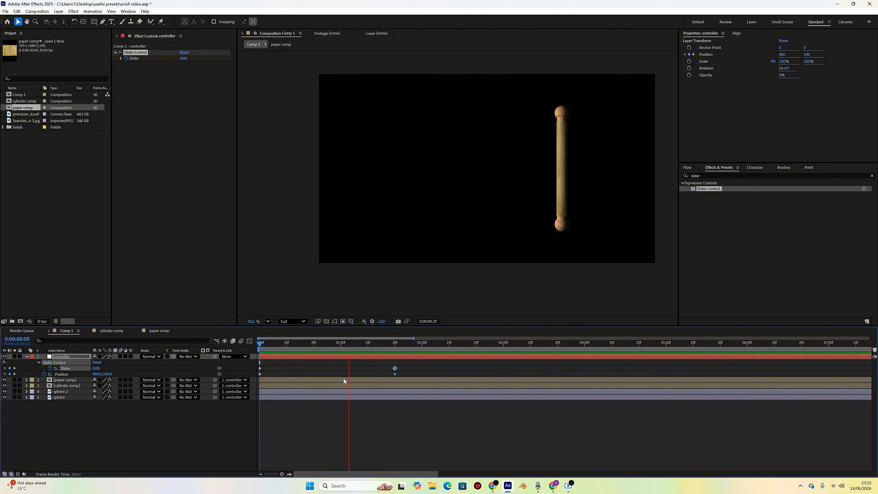
{"action": "key", "text": "space"}
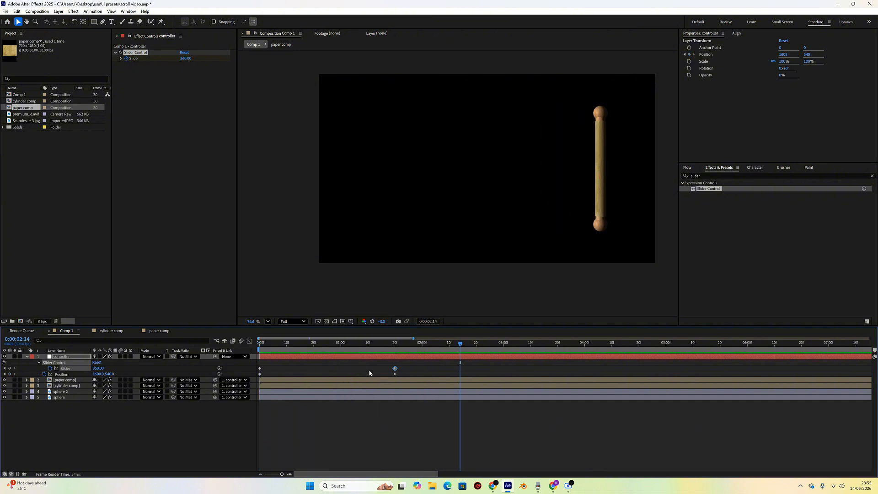
{"action": "left_click_drag", "start_coordinate": [416, 347], "coordinate": [260, 351]}
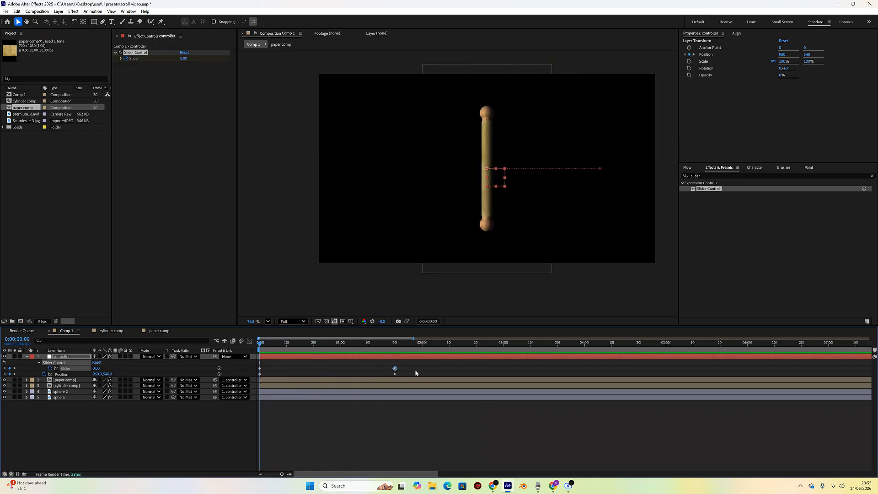
- Collapse the controller layer's properties in the timeline
{"action": "left_click_drag", "start_coordinate": [404, 374], "coordinate": [307, 366]}
{"action": "left_click_drag", "start_coordinate": [261, 359], "coordinate": [255, 361]}
{"action": "left_click", "coordinate": [209, 426]}
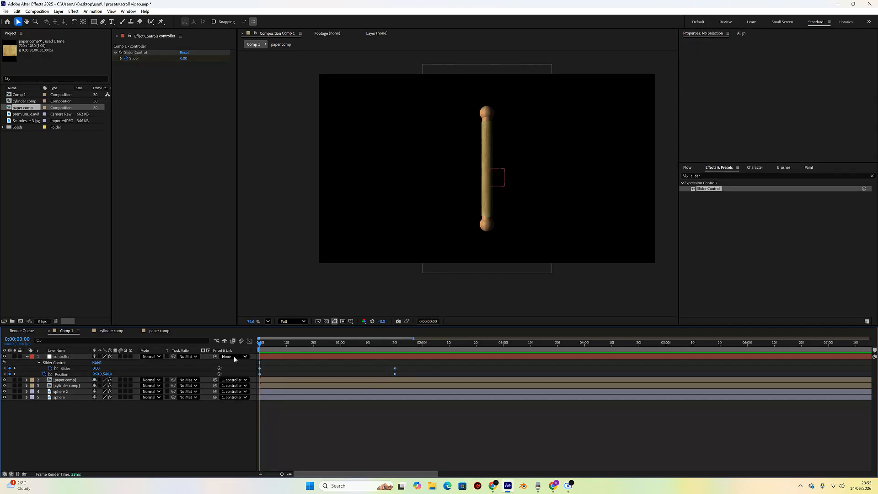
{"action": "left_click", "coordinate": [27, 357]}
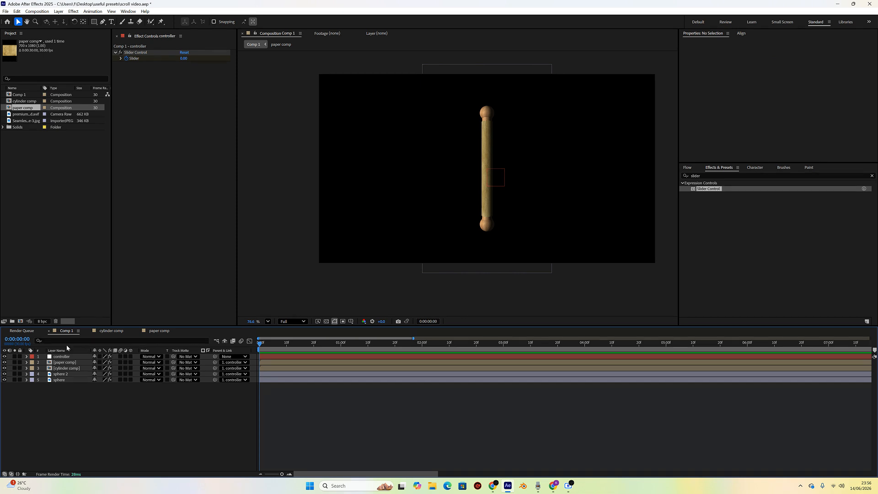
- Select all Comp 1 layers and create a new composition named left using the Social Media Landscape HD 1920x1080 30 fps preset
{"action": "left_click", "coordinate": [65, 380]}
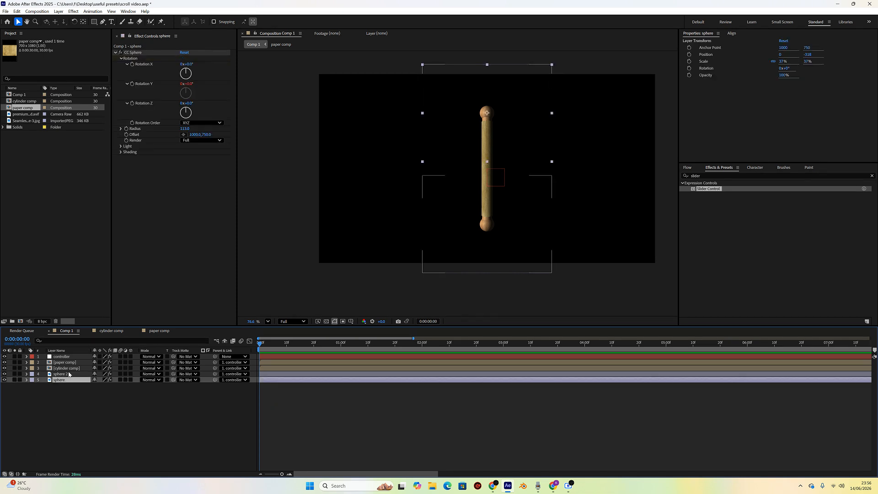
{"action": "left_click", "coordinate": [72, 358], "text": "shift"}
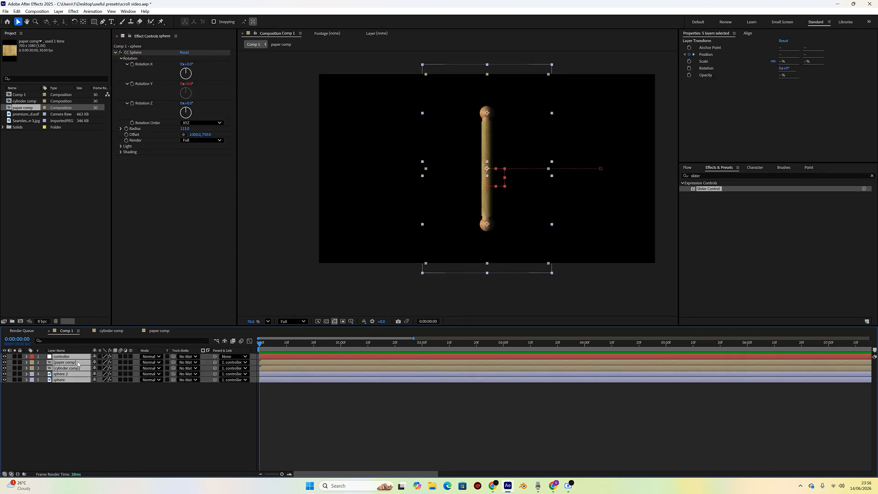
{"action": "right_click", "coordinate": [18, 149]}
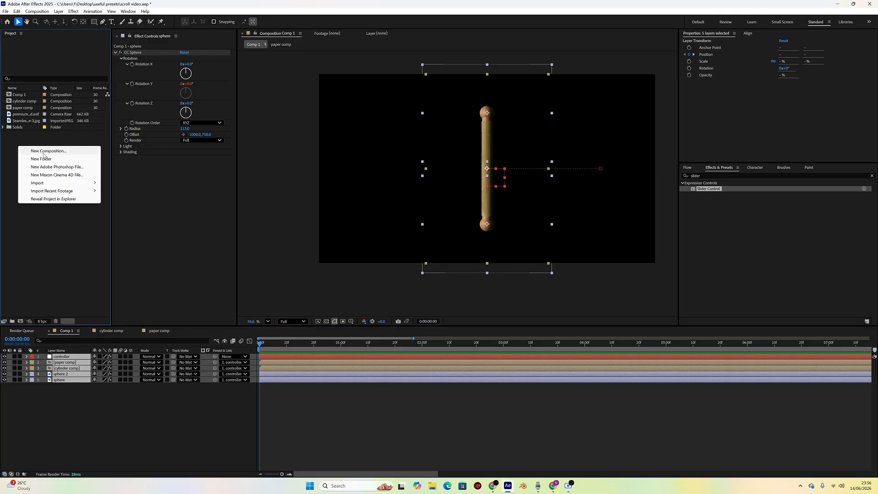
{"action": "left_click", "coordinate": [32, 150]}
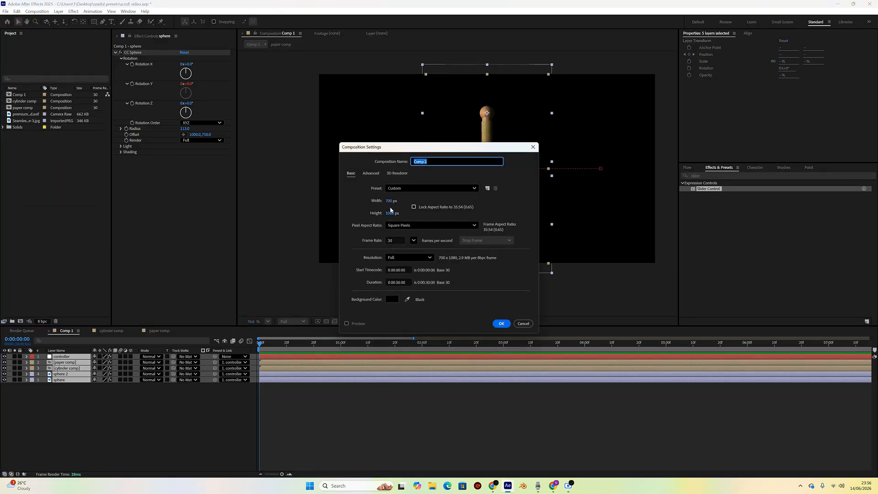
{"action": "left_click", "coordinate": [396, 188]}
{"action": "left_click", "coordinate": [435, 282]}
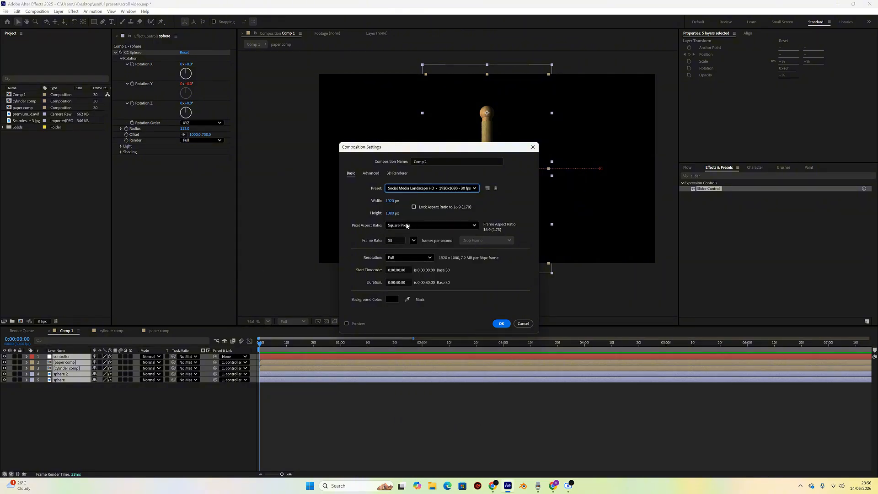
{"action": "left_click", "coordinate": [420, 162]}
{"action": "type", "text": "left"}
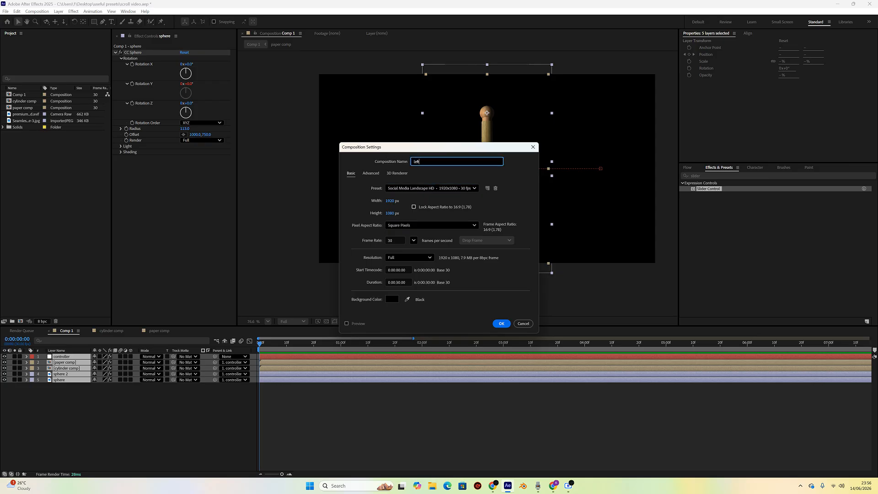
{"action": "left_click", "coordinate": [501, 323]}
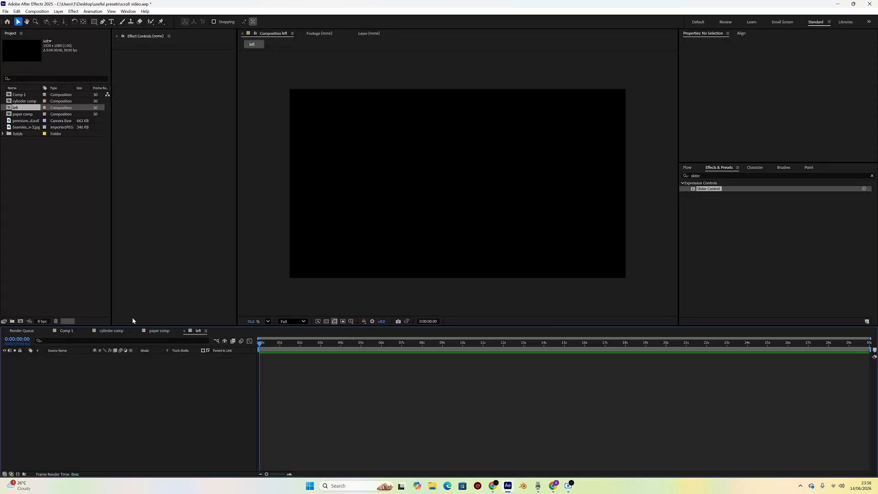
- Rename the Comp 1 composition to right
{"action": "left_click", "coordinate": [72, 331]}
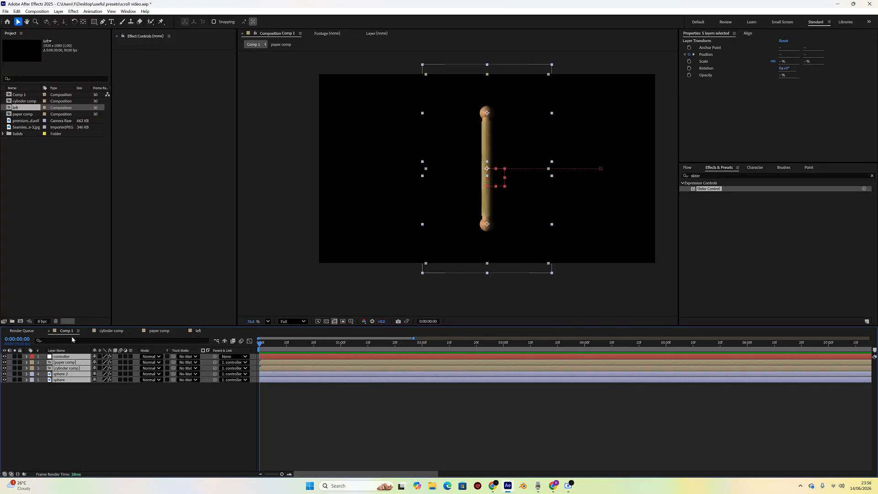
{"action": "left_click", "coordinate": [22, 95]}
{"action": "key", "text": "Return"}
{"action": "type", "text": "r"}
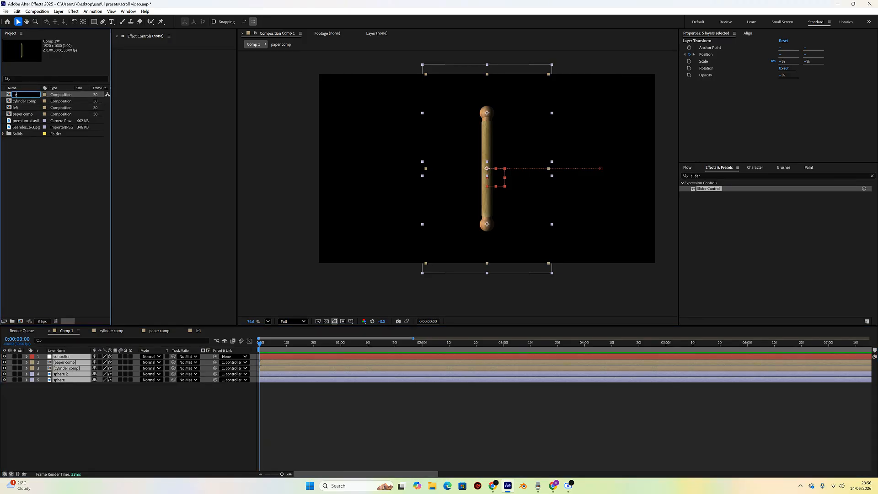
{"action": "type", "text": "ight"}
{"action": "key", "text": "Return"}
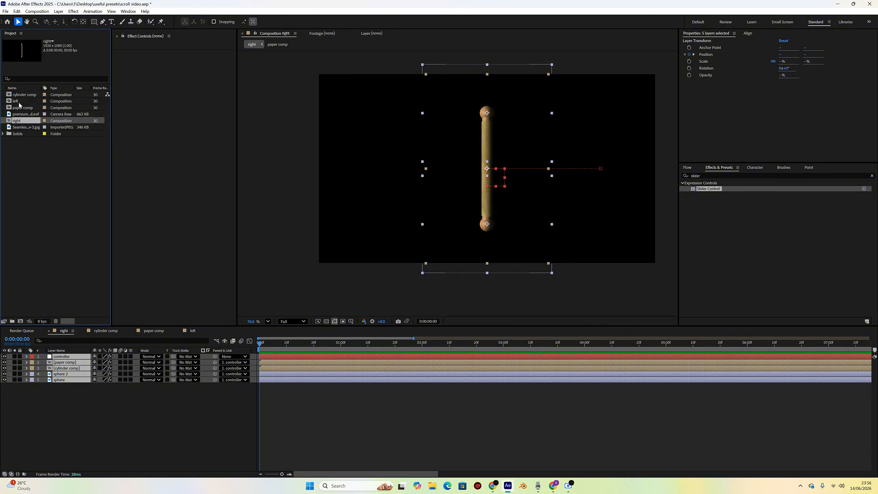
- Open the left composition and paste the copied layers into it
{"action": "left_click", "coordinate": [19, 103]}
{"action": "left_click", "coordinate": [25, 120]}
{"action": "left_click_drag", "start_coordinate": [84, 405], "coordinate": [69, 359]}
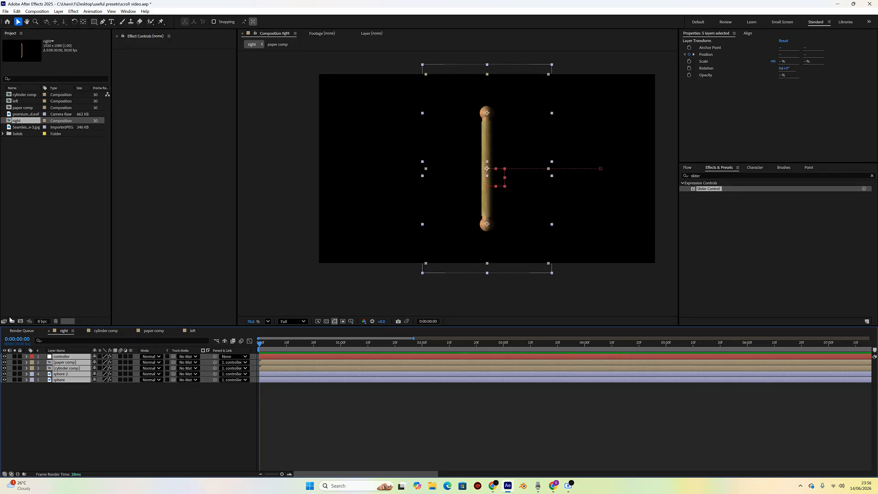
{"action": "left_click", "coordinate": [27, 104]}
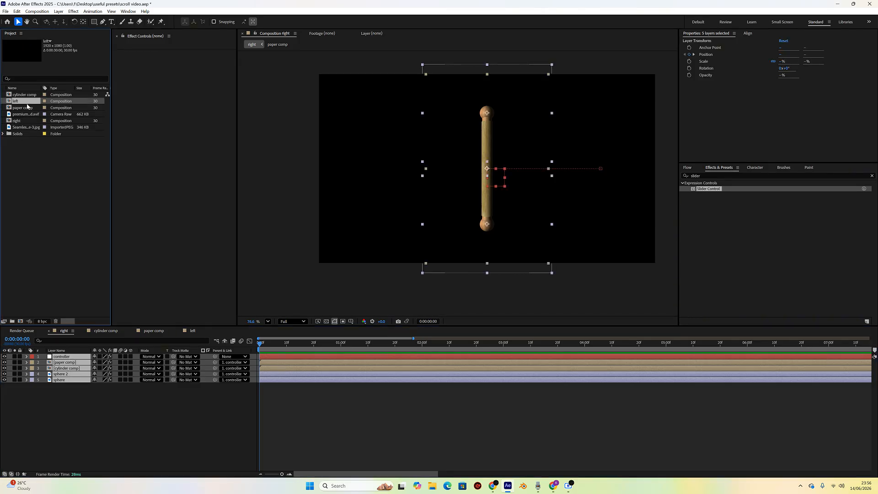
{"action": "double_click", "coordinate": [27, 101]}
{"action": "key", "text": "ctrl+v"}
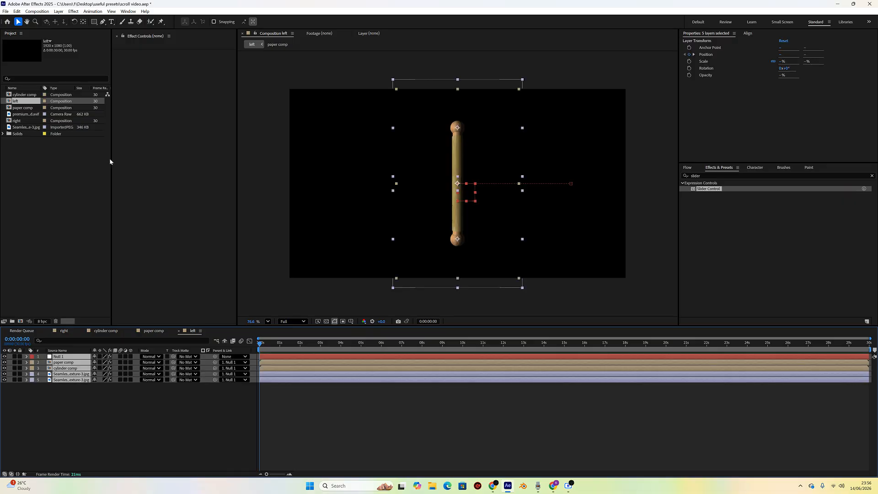
- Switch the timeline to layer names and reveal the controller layer's keyframed properties at the start
{"action": "left_click", "coordinate": [268, 344]}
{"action": "mouse_move", "coordinate": [277, 346]}
{"action": "left_mouse_down"}
{"action": "mouse_move", "coordinate": [336, 344]}
{"action": "mouse_move", "coordinate": [260, 344]}
{"action": "left_mouse_up"}
{"action": "left_click", "coordinate": [80, 421]}
{"action": "left_click", "coordinate": [57, 350]}
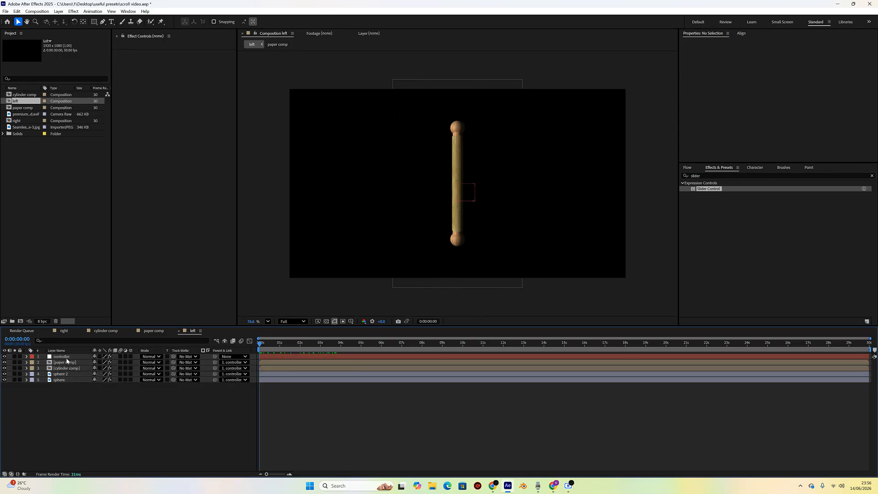
{"action": "left_click", "coordinate": [68, 358]}
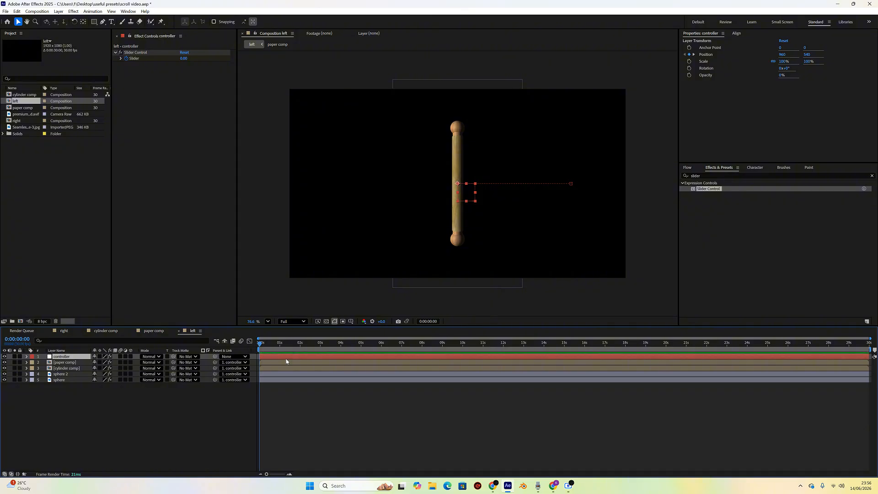
{"action": "key", "text": "u"}
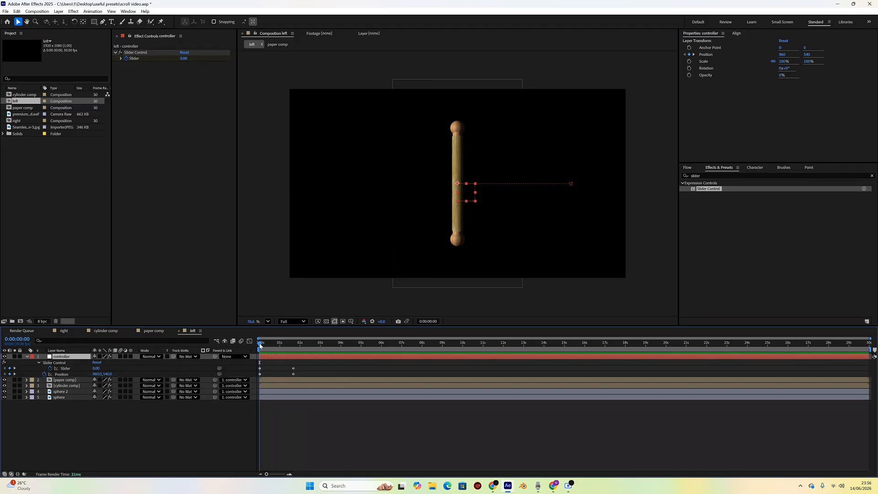
- At 1 second 20 frames, set the controller's Position X to 360
{"action": "left_click_drag", "start_coordinate": [260, 344], "coordinate": [293, 352]}
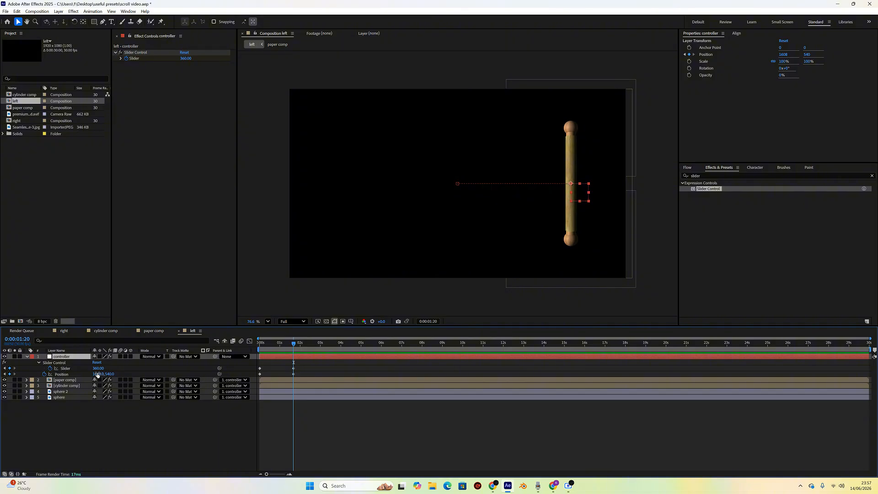
{"action": "left_click", "coordinate": [114, 421]}
{"action": "left_click_drag", "start_coordinate": [93, 374], "coordinate": [20, 380]}
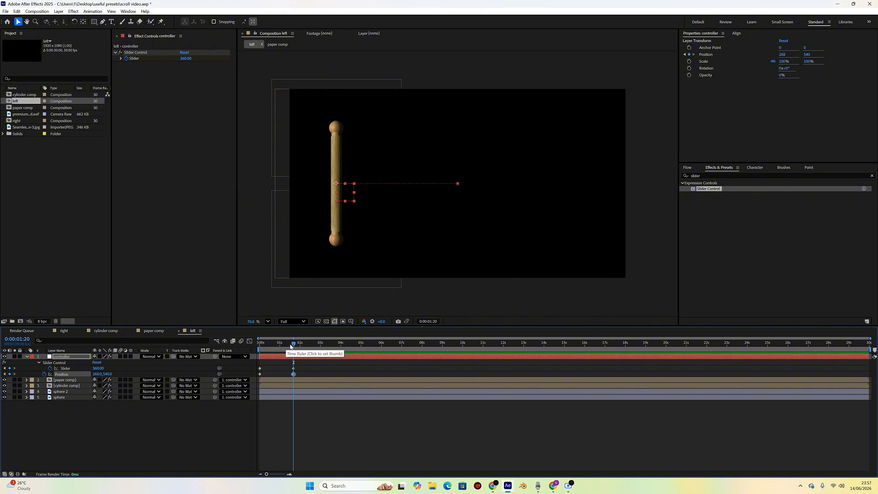
{"action": "left_click_drag", "start_coordinate": [291, 345], "coordinate": [294, 367]}
{"action": "left_click", "coordinate": [97, 374]}
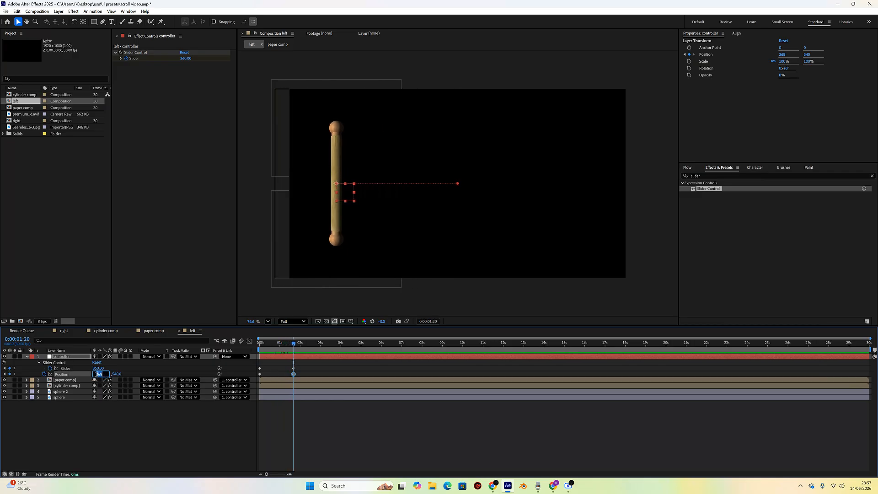
{"action": "type", "text": "360"}
{"action": "key", "text": "Return"}
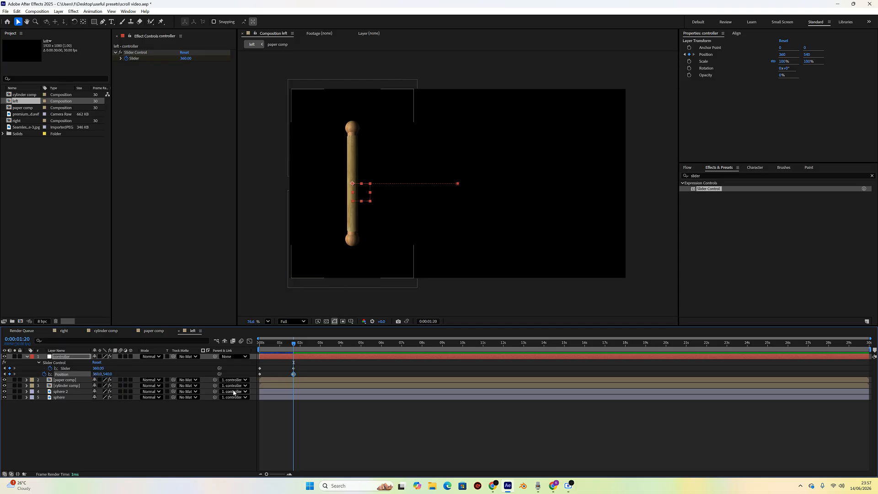
- Set the controller's Slider to -360 at the 1 second 20 frames keyframe
{"action": "left_click_drag", "start_coordinate": [293, 344], "coordinate": [260, 349]}
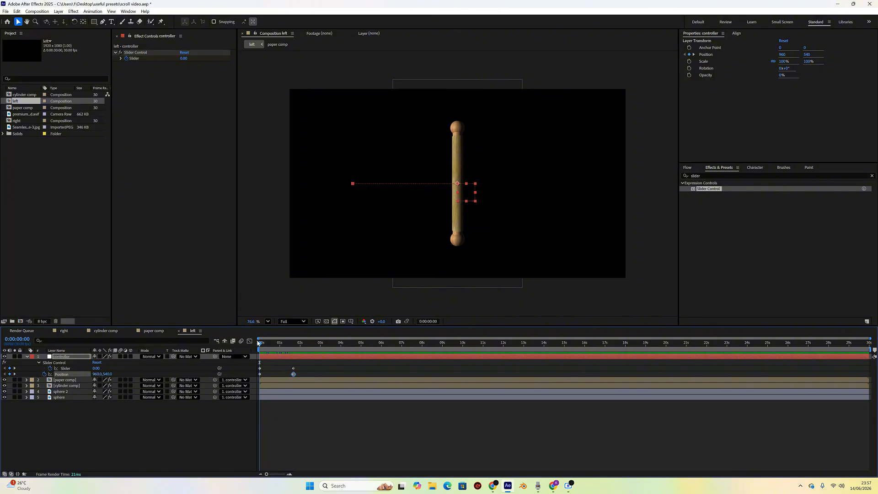
{"action": "left_click_drag", "start_coordinate": [260, 345], "coordinate": [294, 346]}
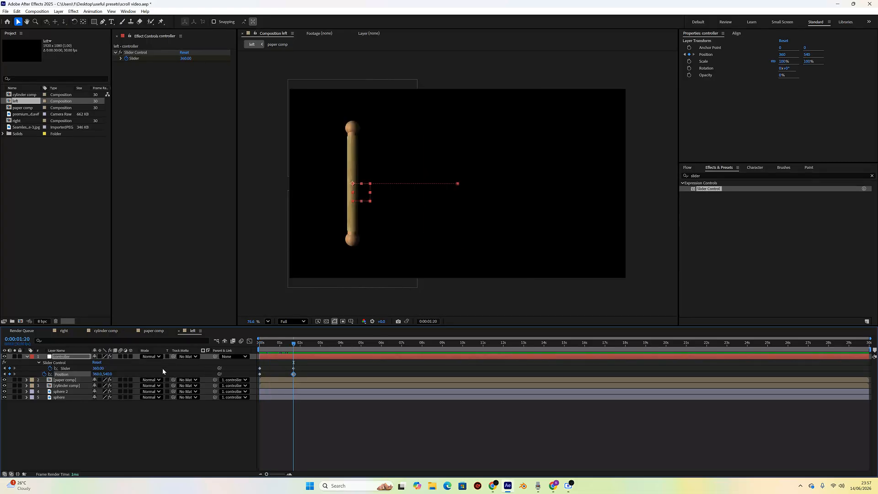
{"action": "left_click", "coordinate": [99, 369]}
{"action": "left_click", "coordinate": [96, 369]}
{"action": "type", "text": "-"}
- Preview the left roller's animation from the start
{"action": "left_click_drag", "start_coordinate": [294, 343], "coordinate": [254, 355]}
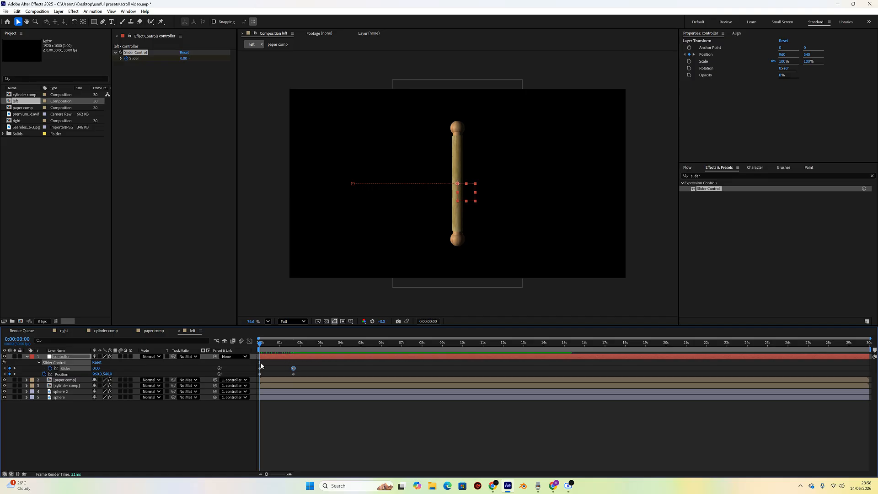
{"action": "left_click", "coordinate": [292, 343]}
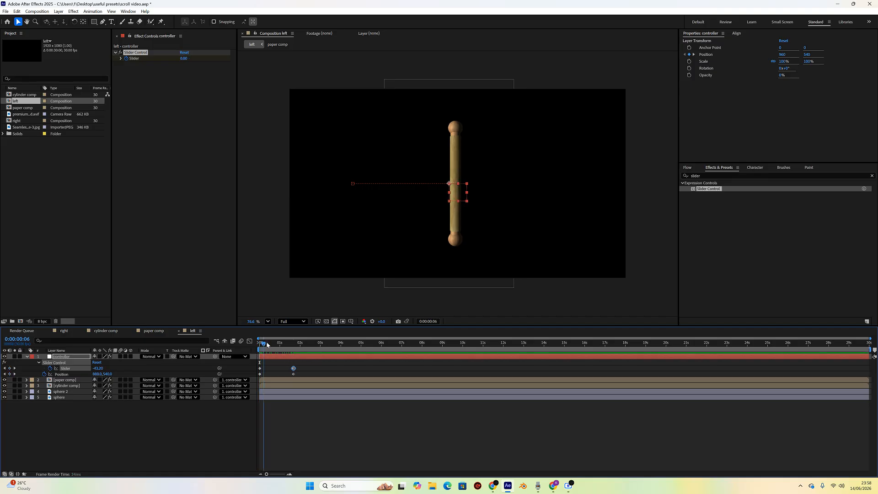
{"action": "left_click", "coordinate": [198, 449]}
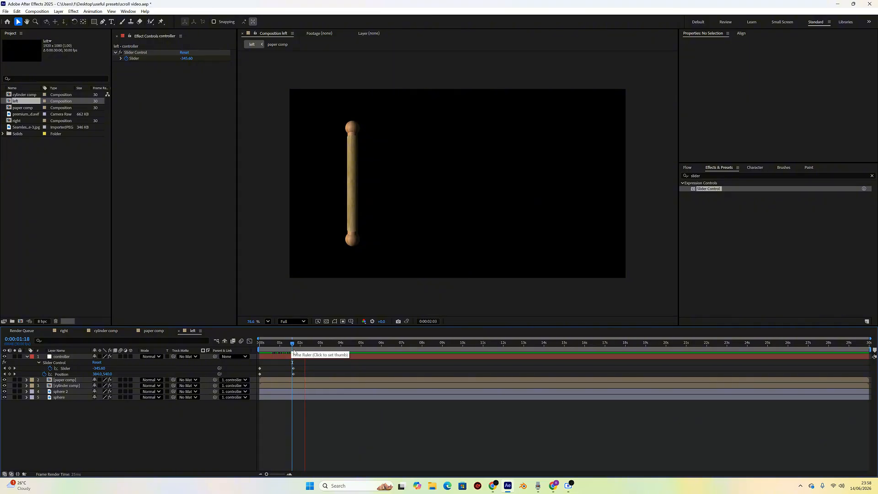
{"action": "left_click_drag", "start_coordinate": [292, 344], "coordinate": [245, 345]}
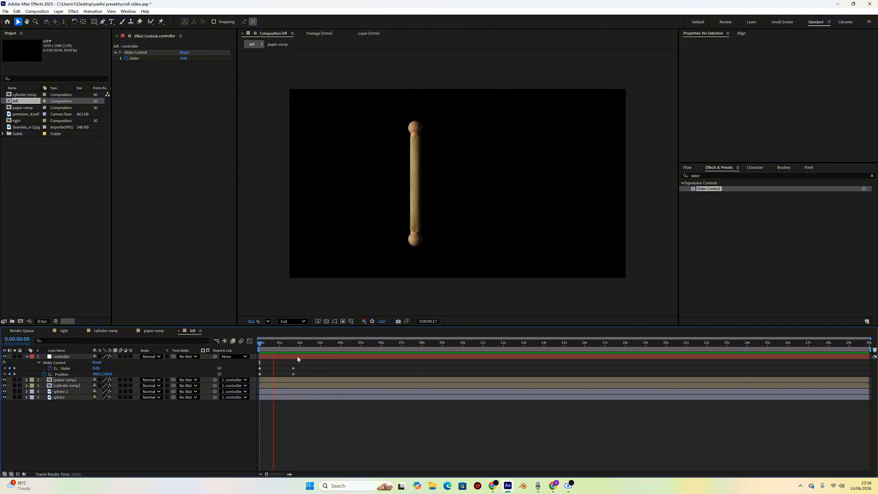
{"action": "key", "text": "space"}
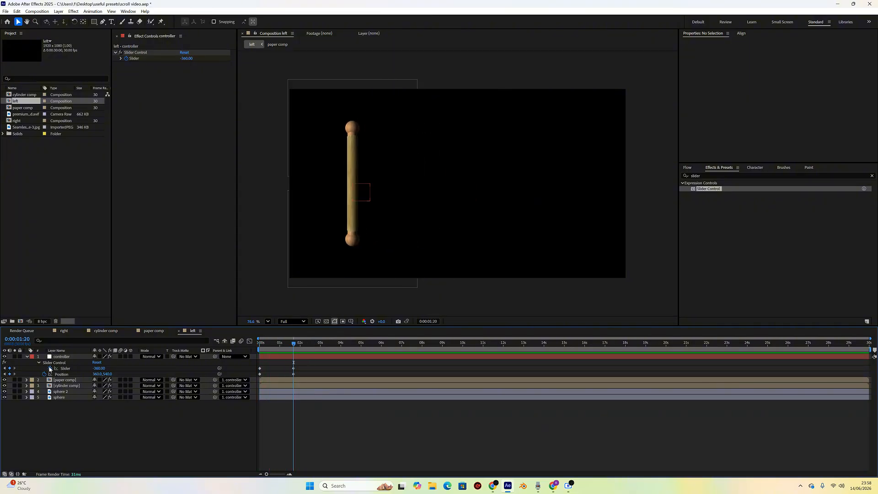
- Create another new 1920x1080 composition with the default settings
{"action": "right_click", "coordinate": [31, 196]}
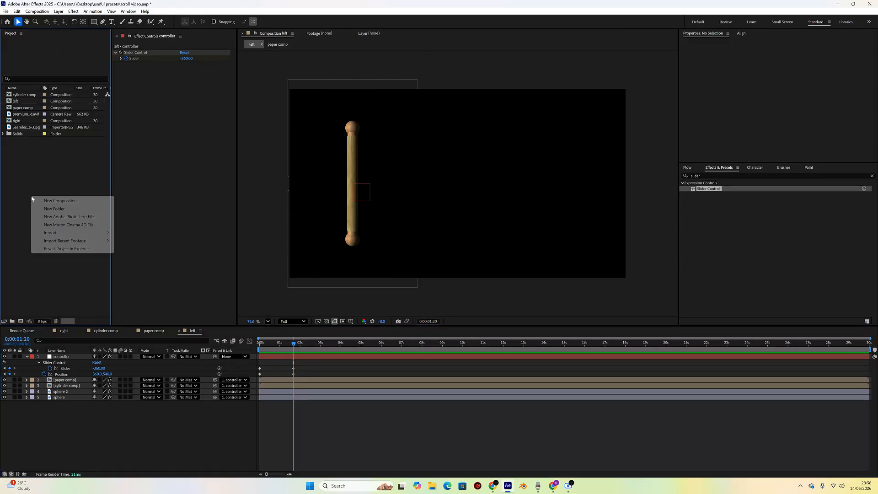
{"action": "left_click", "coordinate": [63, 201]}
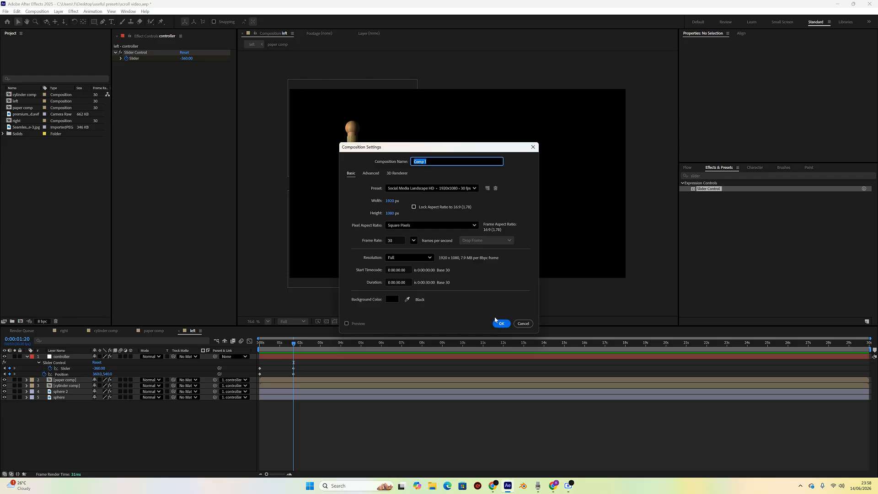
{"action": "left_click", "coordinate": [501, 323]}
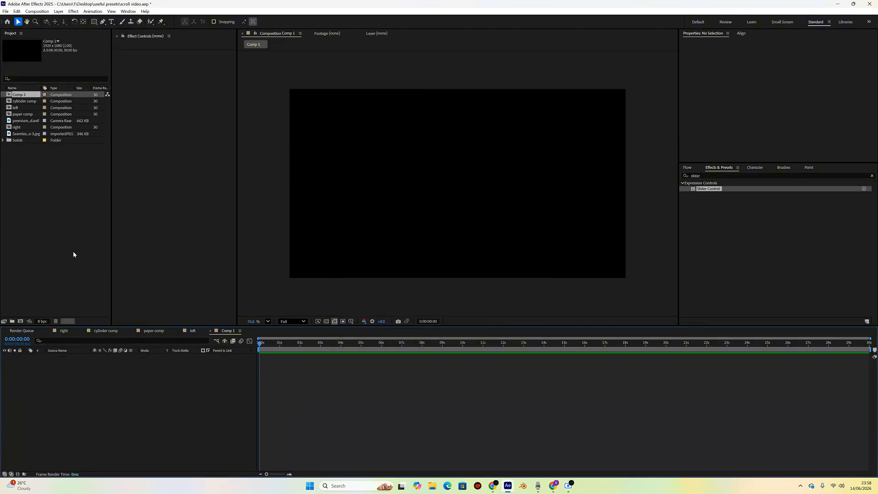
- Add the left and right compositions as layers in the new composition
{"action": "left_click", "coordinate": [23, 108]}
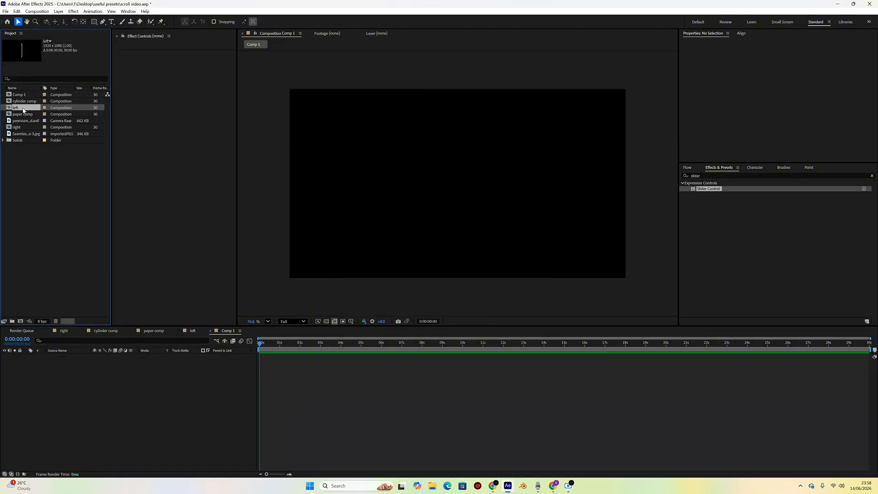
{"action": "left_click", "coordinate": [30, 126], "text": "ctrl"}
{"action": "left_click_drag", "start_coordinate": [24, 110], "coordinate": [55, 366]}
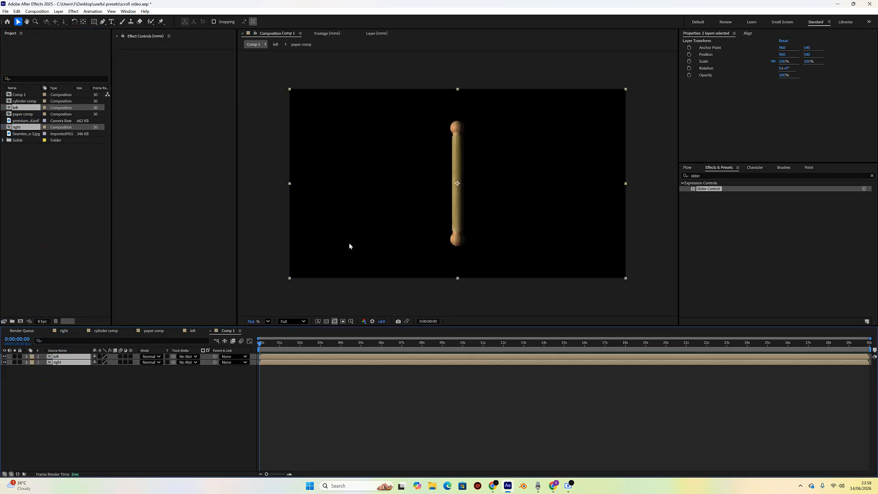
- Preview both rollers moving apart, then return to the start
{"action": "key", "text": "space"}
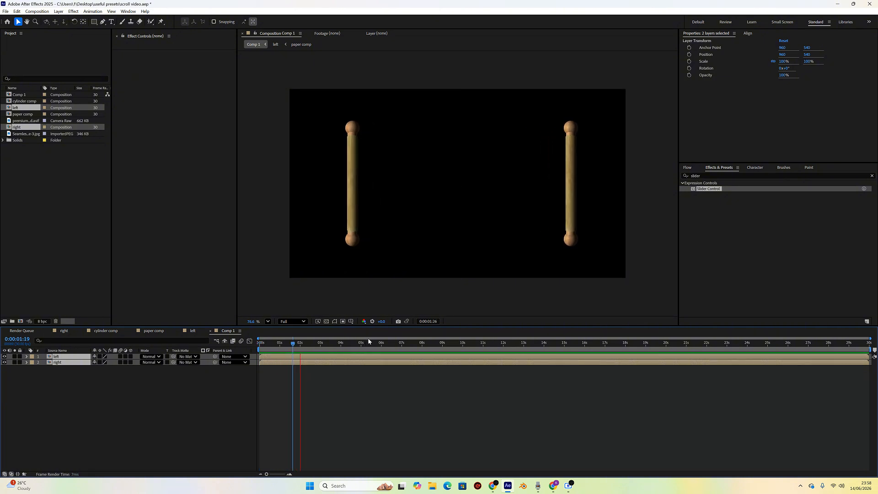
{"action": "key", "text": "space"}
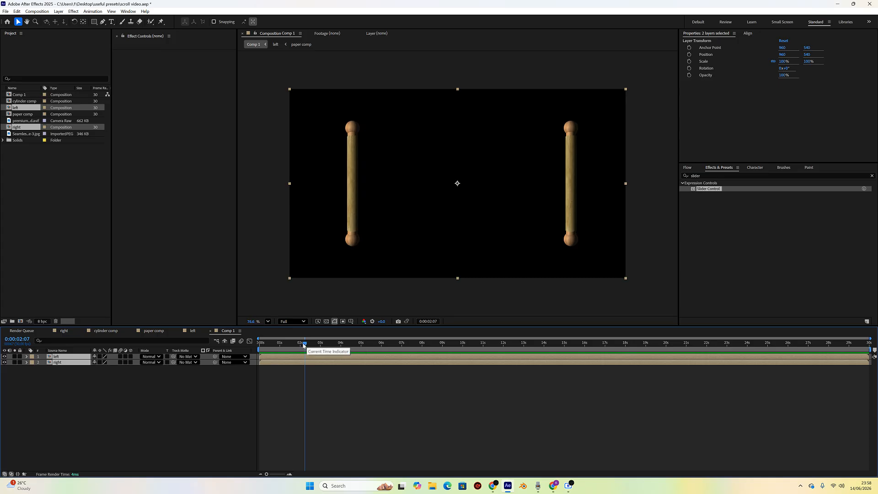
{"action": "left_click_drag", "start_coordinate": [304, 345], "coordinate": [257, 351]}
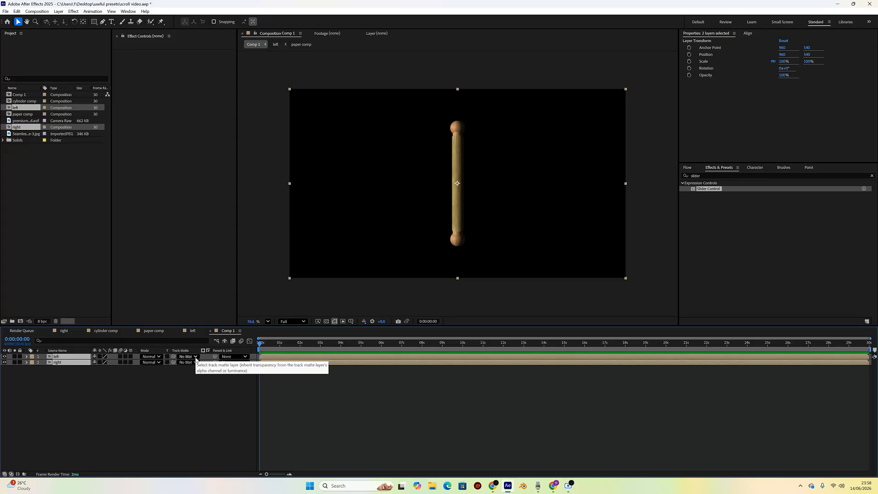
- Toggle the layer controls, play the two rollers moving apart, stop playback and deselect the layers
{"action": "key", "text": "ctrl+shift+h"}
{"action": "key", "text": "ctrl+shift+h"}
{"action": "key", "text": "space"}
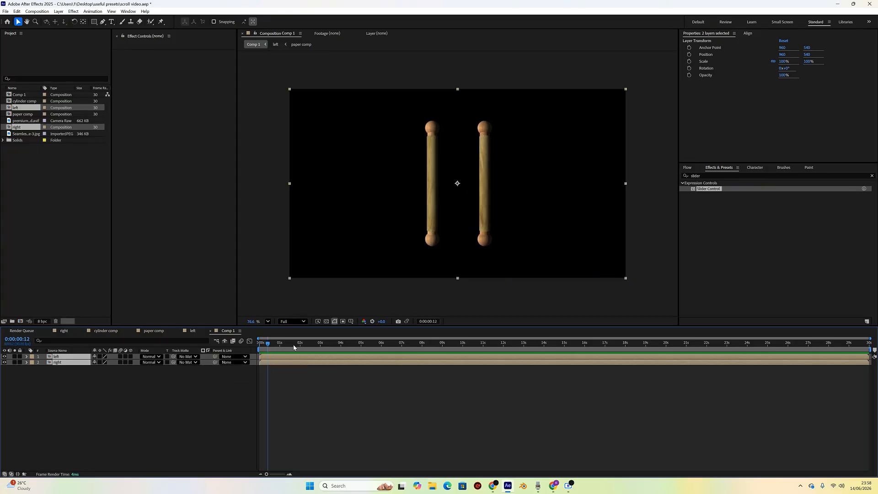
{"action": "key", "text": "space"}
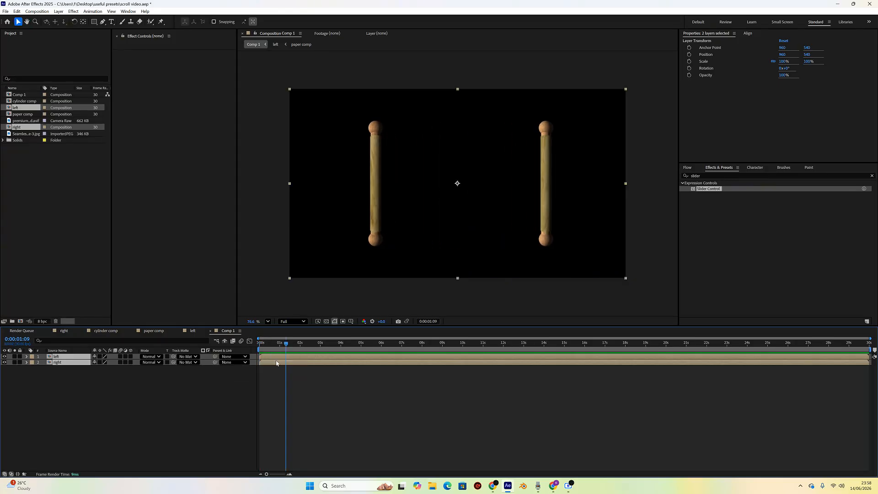
{"action": "left_click", "coordinate": [109, 388]}
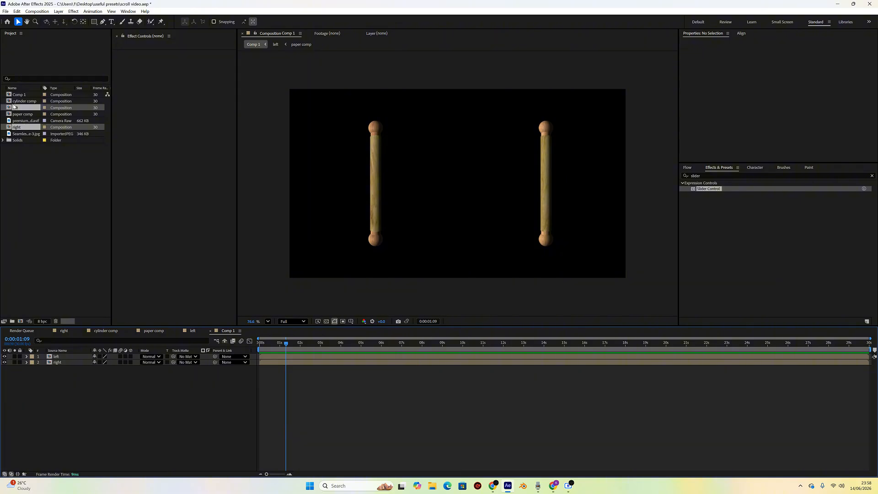
- Add the paper comp from the project into Comp 1 as a new layer
{"action": "left_click", "coordinate": [28, 134]}
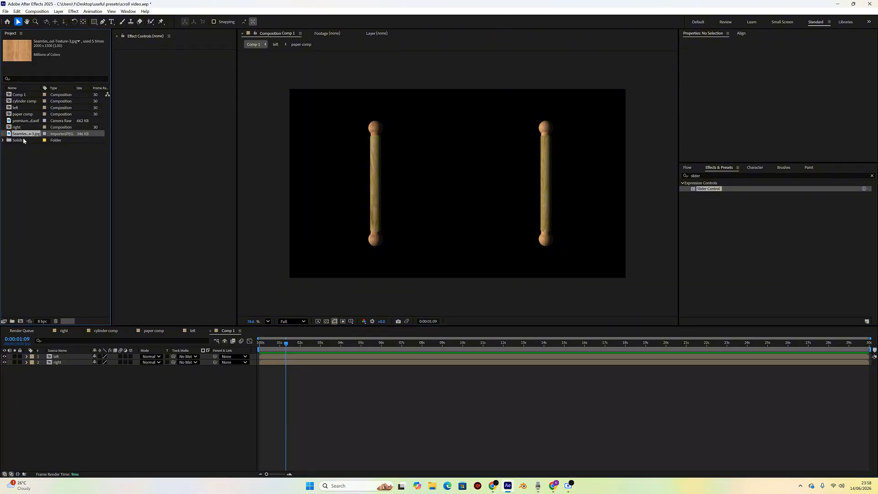
{"action": "left_click", "coordinate": [23, 139]}
{"action": "left_click", "coordinate": [26, 102]}
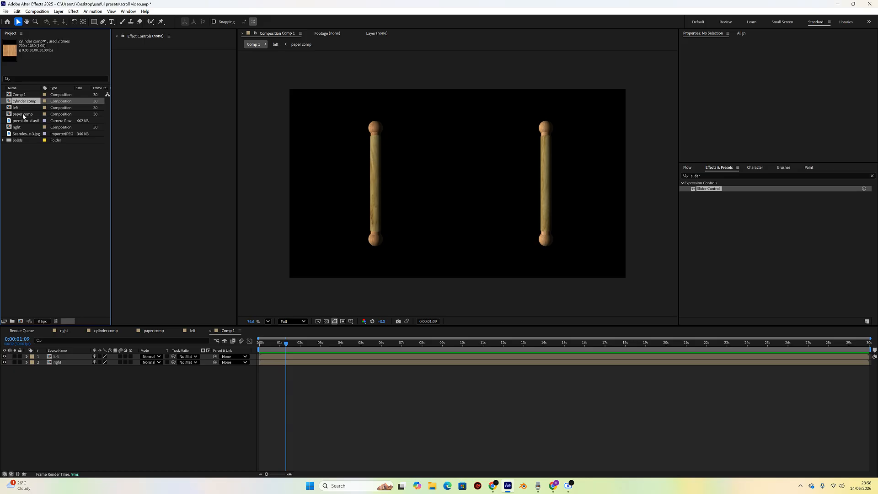
{"action": "left_click_drag", "start_coordinate": [23, 114], "coordinate": [69, 358]}
{"action": "left_click_drag", "start_coordinate": [69, 358], "coordinate": [70, 356]}
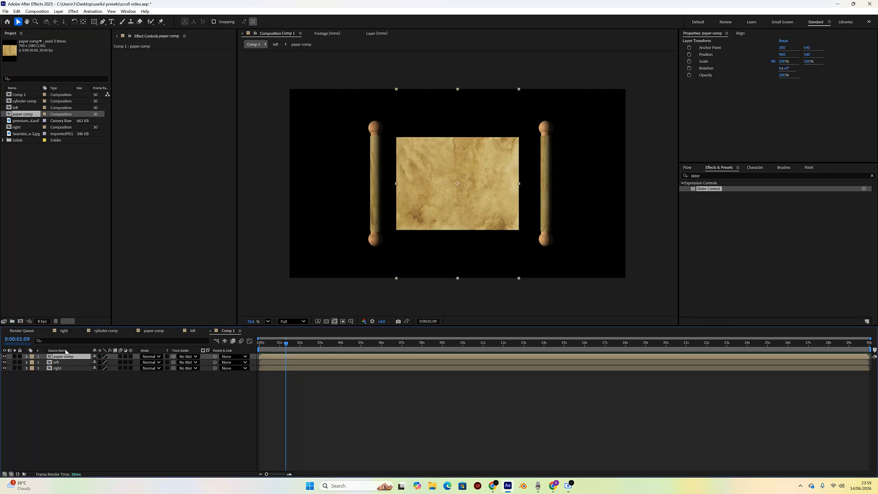
- Open the paper layer's Scale, unlink its proportions and stretch it to about 125% by 96%
{"action": "key", "text": "s"}
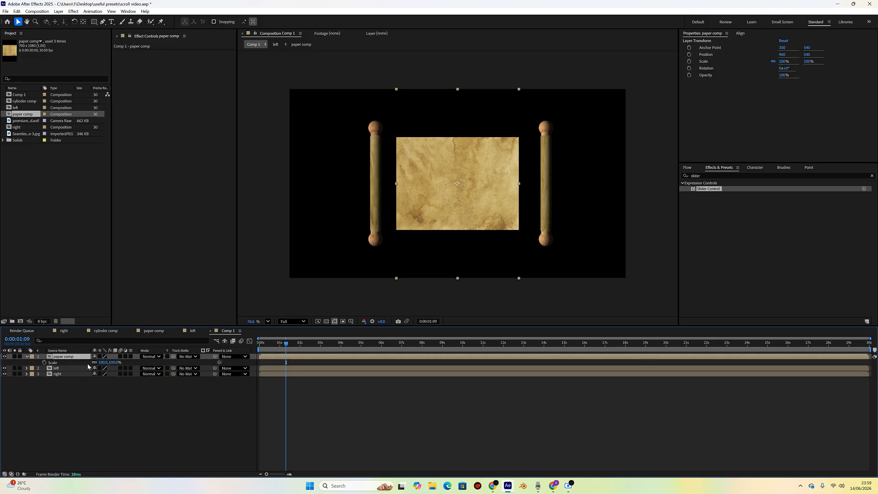
{"action": "left_click_drag", "start_coordinate": [107, 362], "coordinate": [109, 363]}
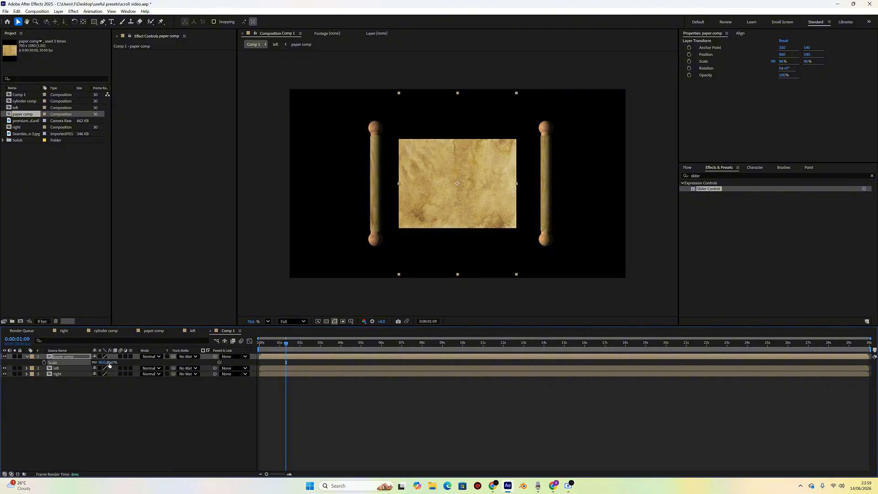
{"action": "left_click", "coordinate": [95, 363]}
{"action": "left_click_drag", "start_coordinate": [110, 364], "coordinate": [107, 361]}
{"action": "key", "text": "ctrl+z"}
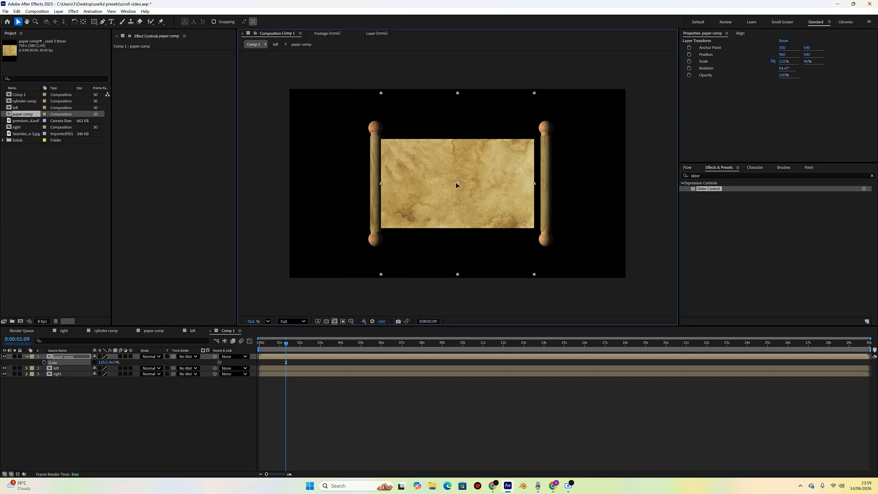
- Nudge the paper slightly right and widen its horizontal scale to about 131% between the rollers
{"action": "left_click_drag", "start_coordinate": [456, 182], "coordinate": [458, 183]}
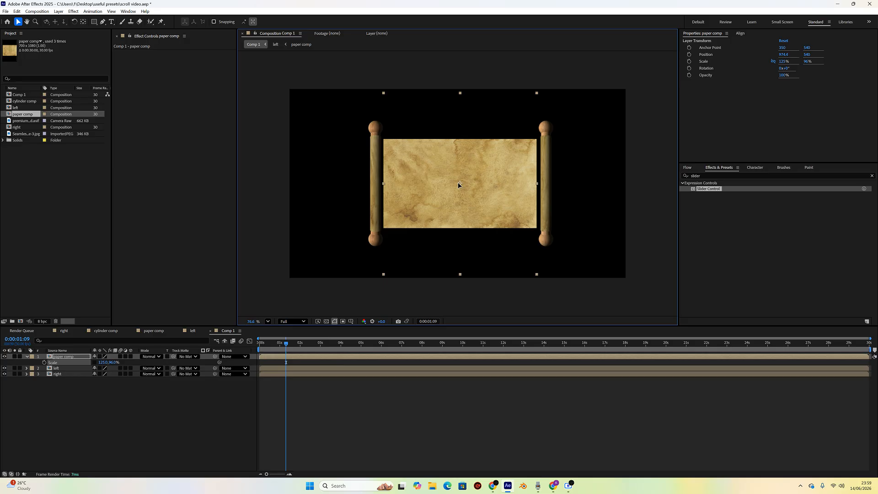
{"action": "left_click_drag", "start_coordinate": [459, 184], "coordinate": [460, 184]}
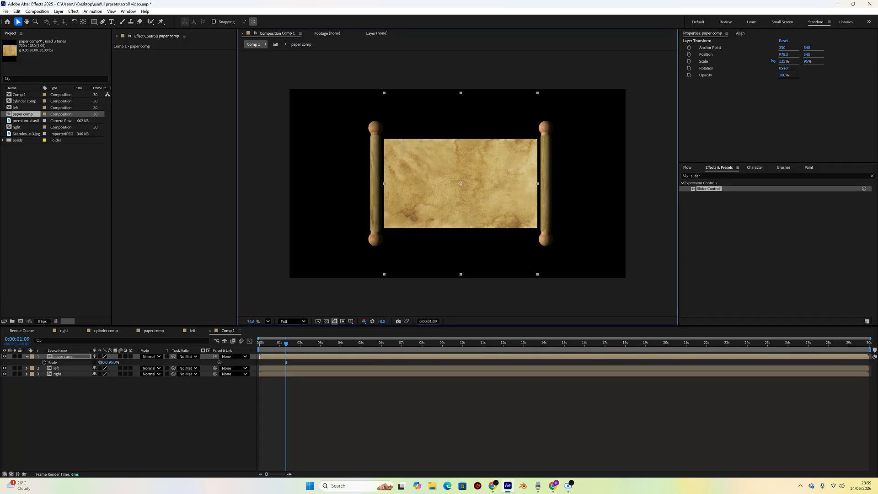
{"action": "left_click_drag", "start_coordinate": [100, 362], "coordinate": [101, 362]}
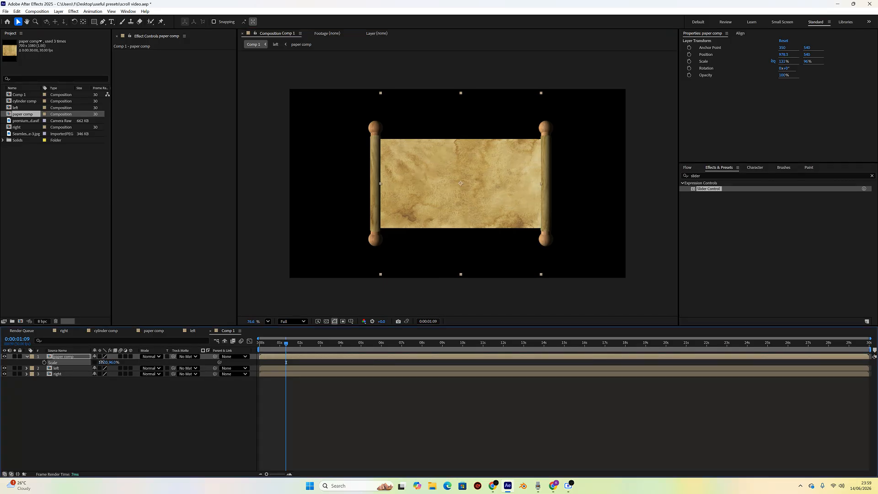
{"action": "left_click", "coordinate": [442, 210]}
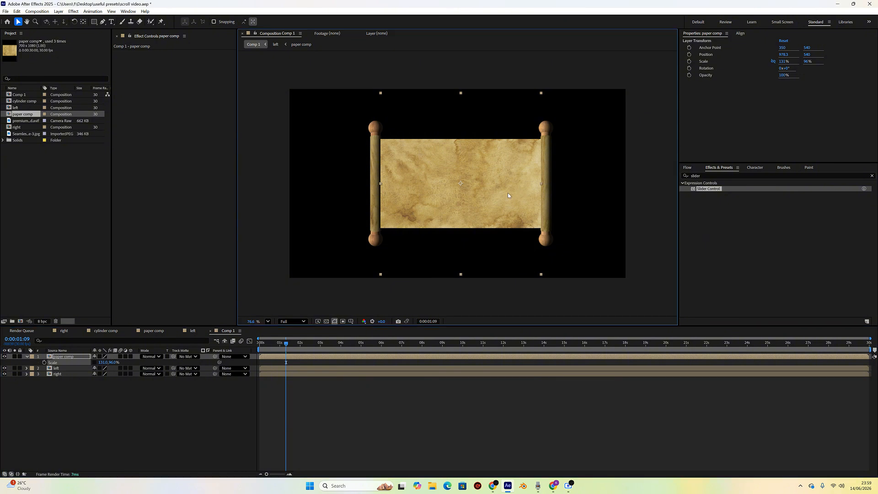
- Move the paper layer below the left and right roller layers
{"action": "mouse_move", "coordinate": [287, 345]}
{"action": "left_mouse_down"}
{"action": "mouse_move", "coordinate": [262, 346]}
{"action": "mouse_move", "coordinate": [286, 347]}
{"action": "left_mouse_up"}
{"action": "left_click_drag", "start_coordinate": [69, 357], "coordinate": [59, 378]}
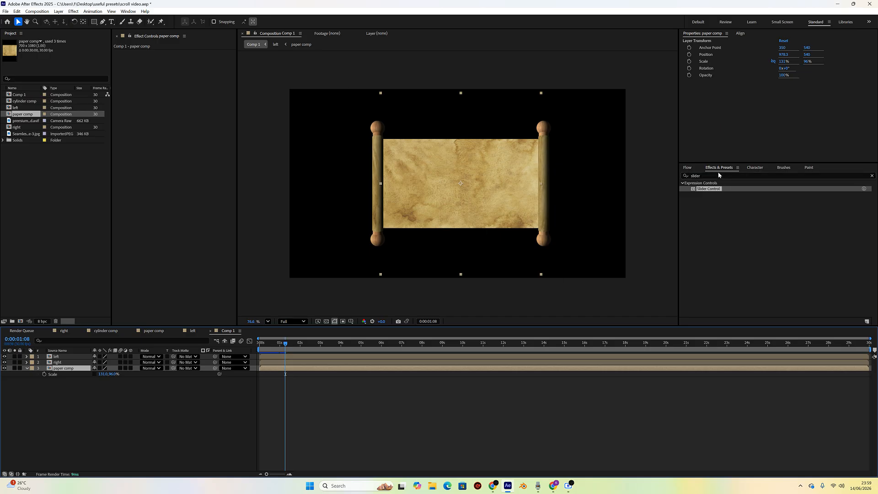
- Apply the Linear Wipe effect to the paper layer and duplicate it
{"action": "left_click", "coordinate": [694, 176]}
{"action": "type", "text": "linear"}
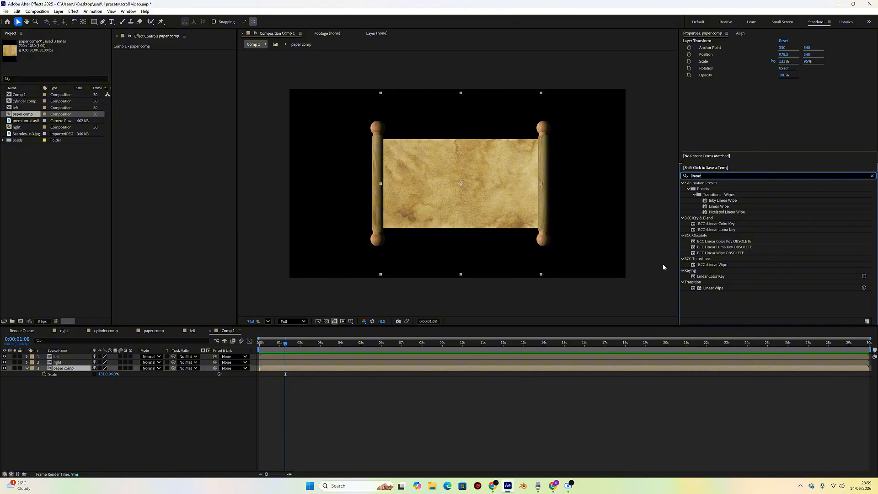
{"action": "double_click", "coordinate": [766, 287]}
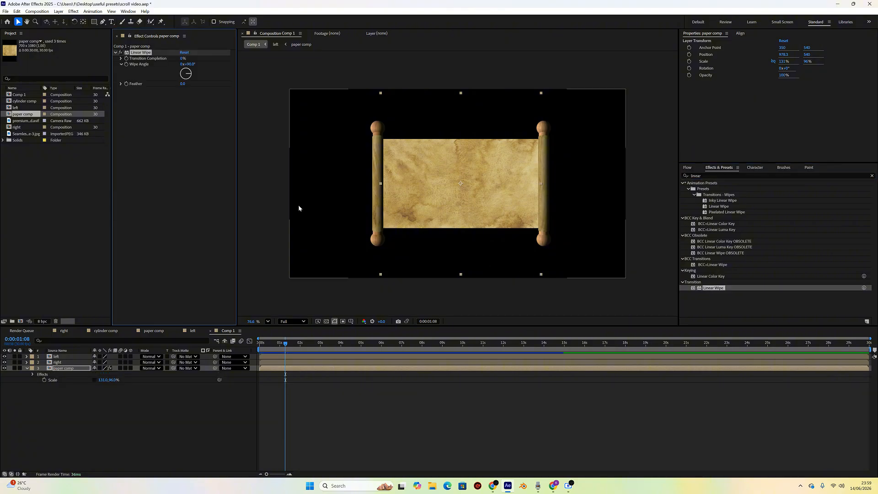
{"action": "key", "text": "ctrl+d"}
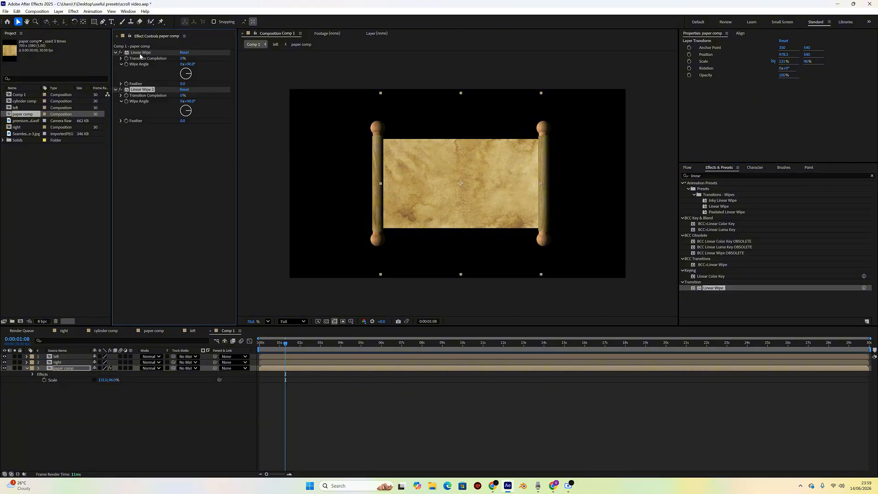
- Set the first Linear Wipe's Wipe Angle to -90°
{"action": "left_click", "coordinate": [181, 59]}
{"action": "left_click_drag", "start_coordinate": [181, 58], "coordinate": [182, 60]}
{"action": "left_click", "coordinate": [190, 64]}
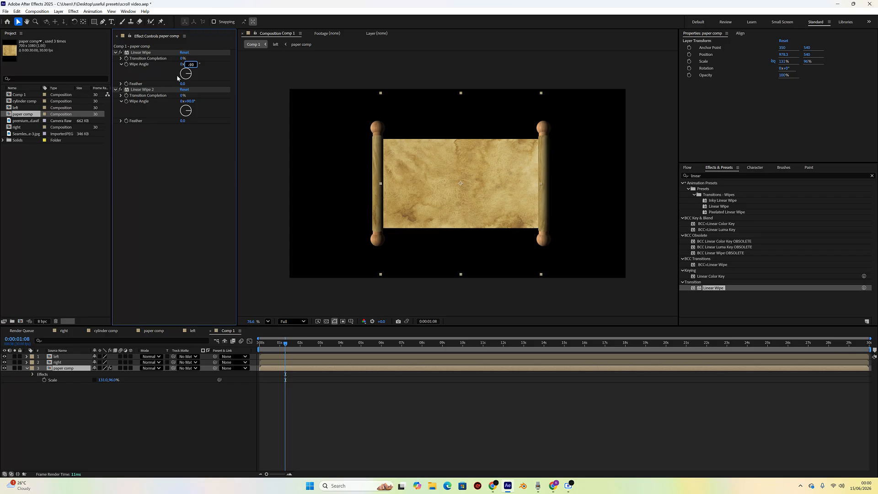
{"action": "key", "text": "Return"}
- At the start of the timeline, set both Linear Wipes' Transition Completion to 50%
{"action": "left_click_drag", "start_coordinate": [283, 348], "coordinate": [254, 355]}
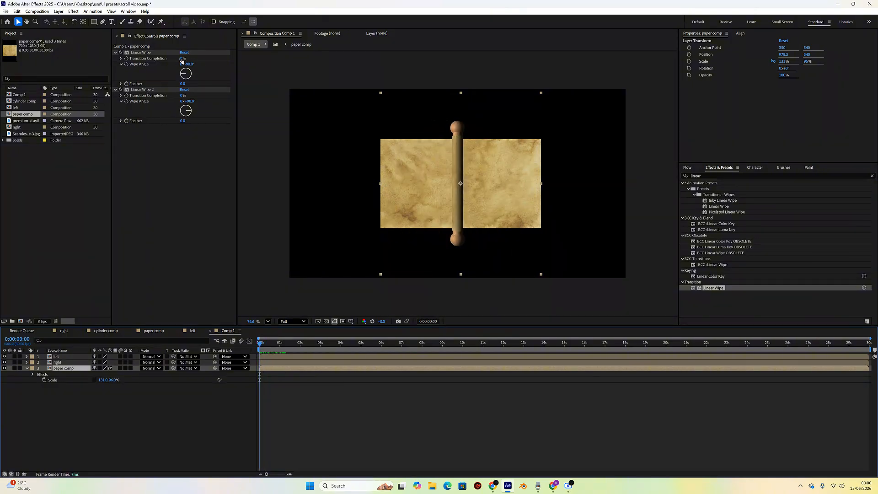
{"action": "left_click_drag", "start_coordinate": [182, 59], "coordinate": [199, 58]}
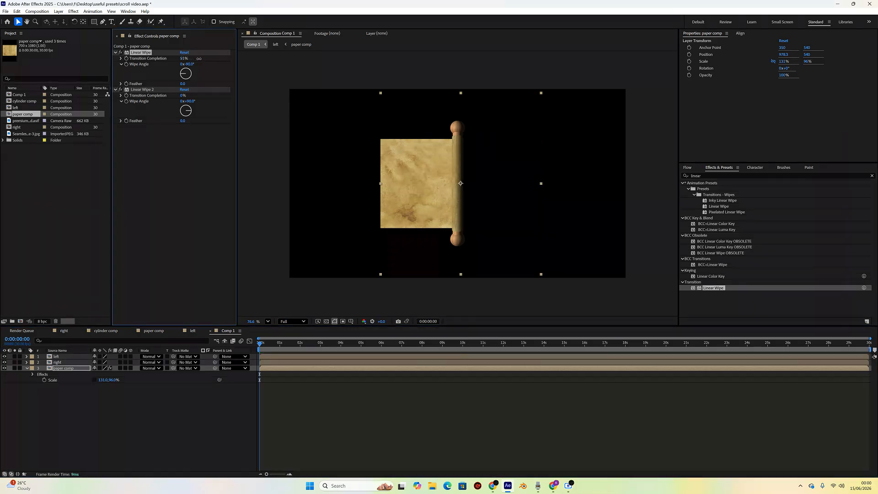
{"action": "left_click", "coordinate": [183, 58]}
{"action": "type", "text": "50"}
{"action": "key", "text": "Return"}
{"action": "left_click", "coordinate": [183, 95]}
{"action": "key", "text": "Return"}
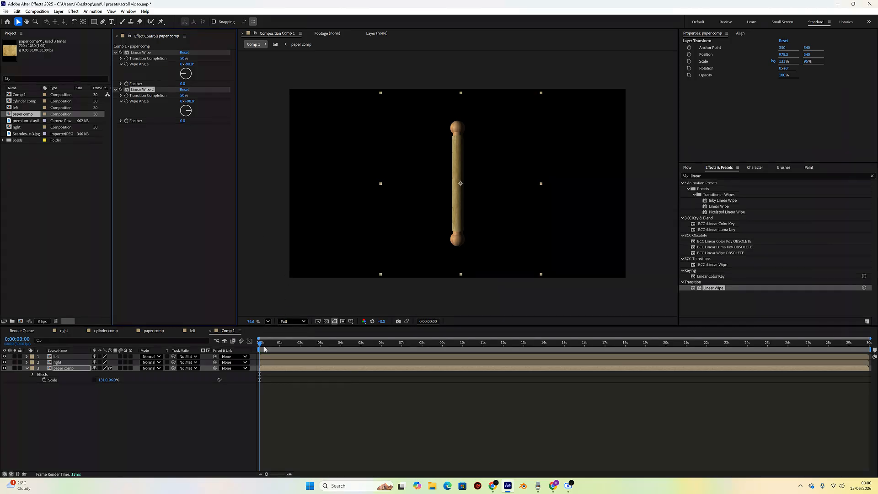
- At about 1:22, set Linear Wipe 2's Transition Completion to 100%
{"action": "left_click_drag", "start_coordinate": [266, 343], "coordinate": [295, 342]}
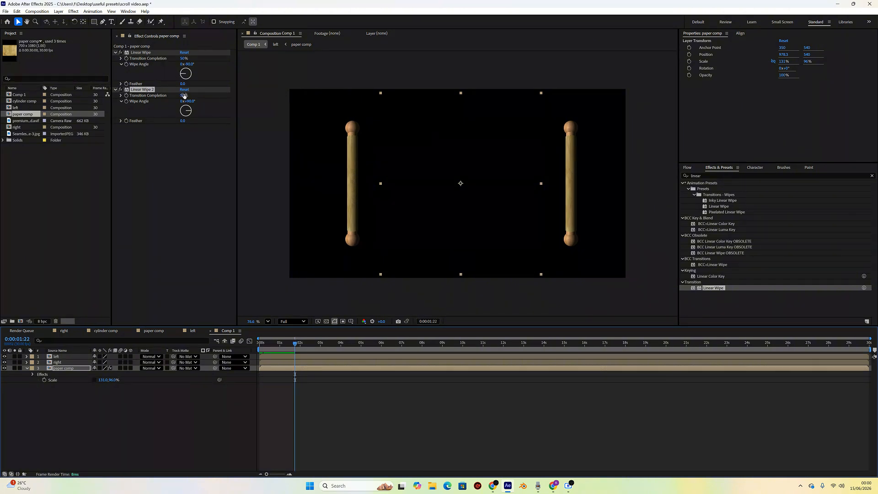
{"action": "left_click", "coordinate": [183, 96]}
{"action": "type", "text": "10"}
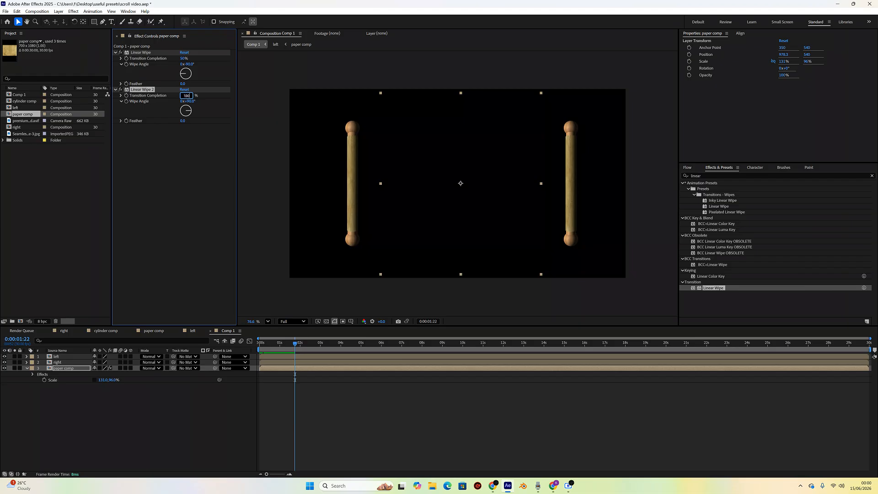
{"action": "type", "text": "0"}
{"action": "key", "text": "Return"}
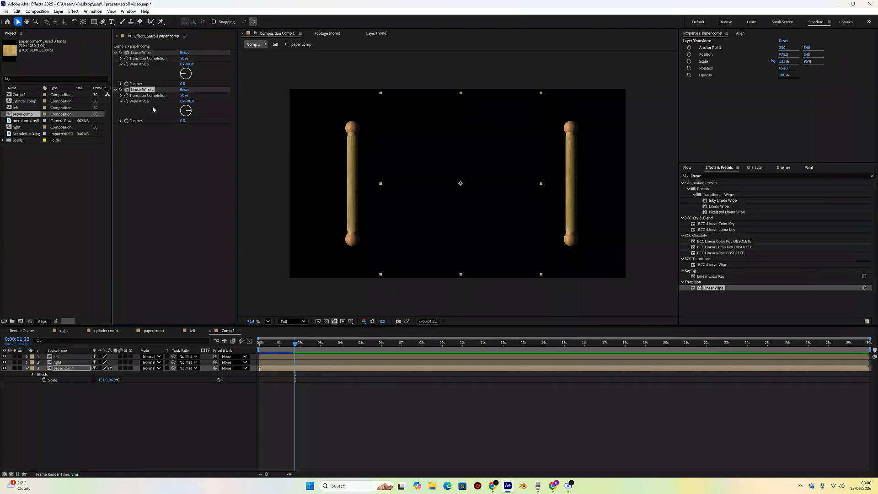
- Add Transition Completion keyframes for both Linear Wipes at 0:00 and 1:22
{"action": "left_click", "coordinate": [129, 59]}
{"action": "left_click_drag", "start_coordinate": [296, 347], "coordinate": [177, 298]}
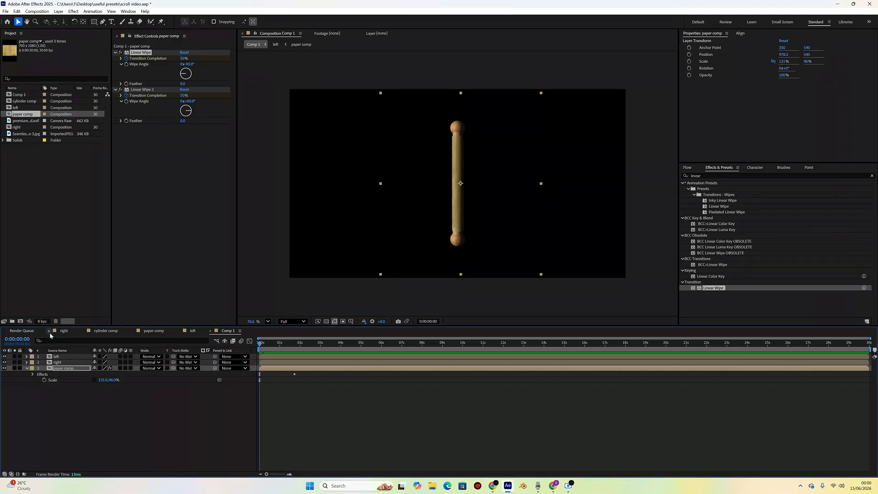
{"action": "key", "text": "u"}
{"action": "left_click", "coordinate": [10, 379]}
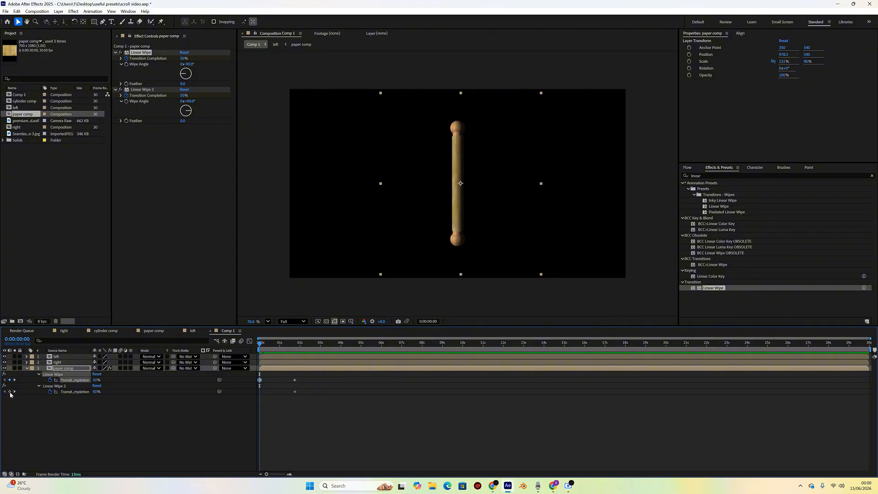
{"action": "left_click", "coordinate": [9, 392]}
{"action": "left_click", "coordinate": [15, 380]}
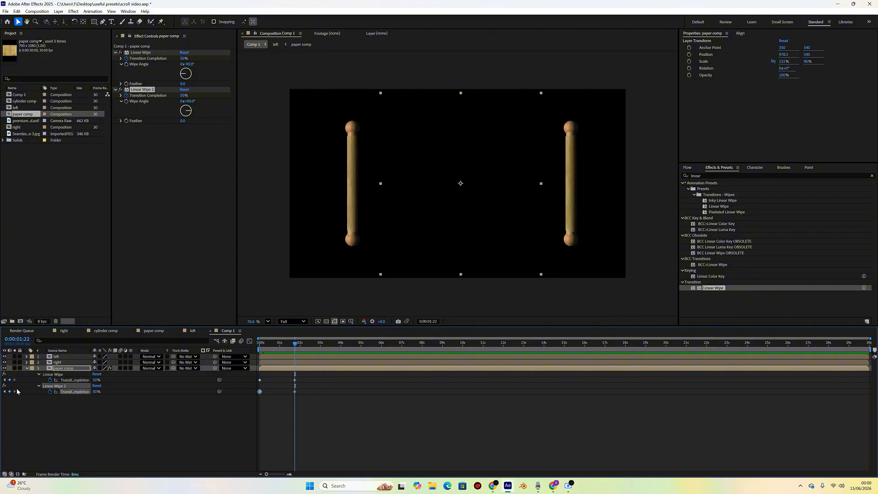
- At 1:22, set both Linear Wipes' Transition Completion to 0%
{"action": "left_click", "coordinate": [183, 95]}
{"action": "type", "text": "0"}
{"action": "key", "text": "Return"}
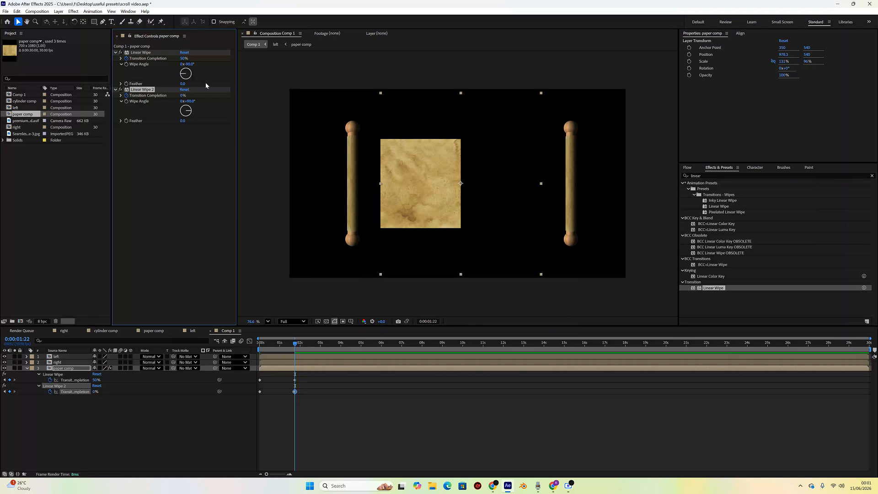
{"action": "left_click", "coordinate": [183, 59]}
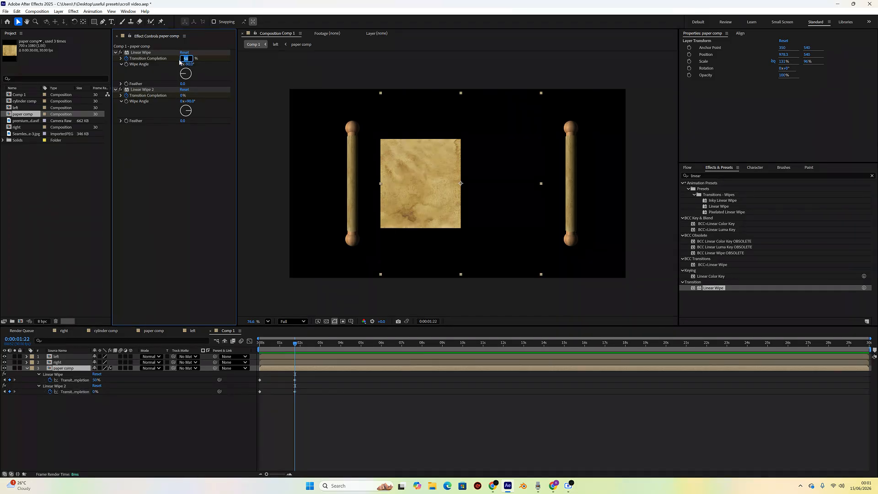
{"action": "type", "text": "0"}
{"action": "key", "text": "Return"}
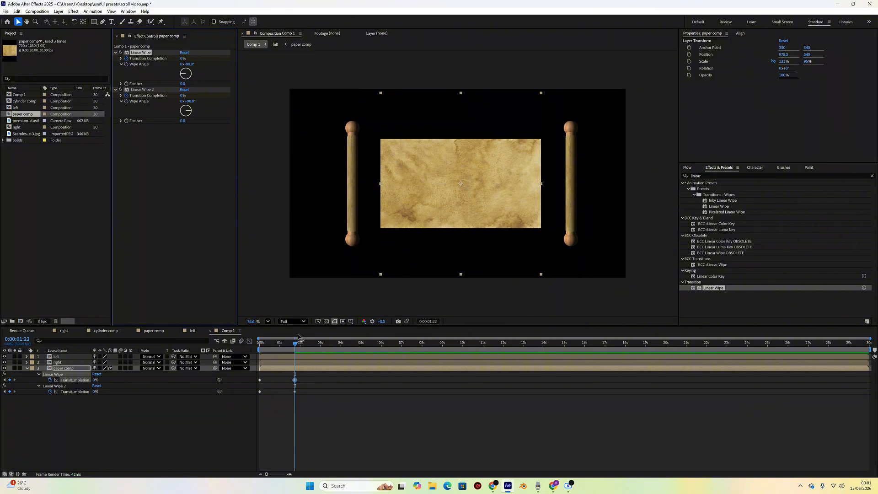
- Widen the paper layer's horizontal scale to about 176% so it reaches the rollers
{"action": "left_click_drag", "start_coordinate": [298, 346], "coordinate": [298, 345]}
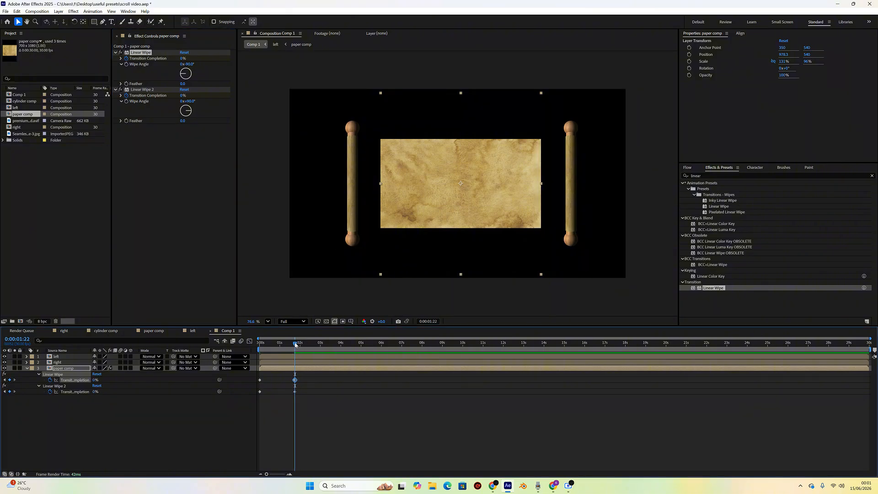
{"action": "left_click", "coordinate": [69, 369]}
{"action": "key", "text": "s"}
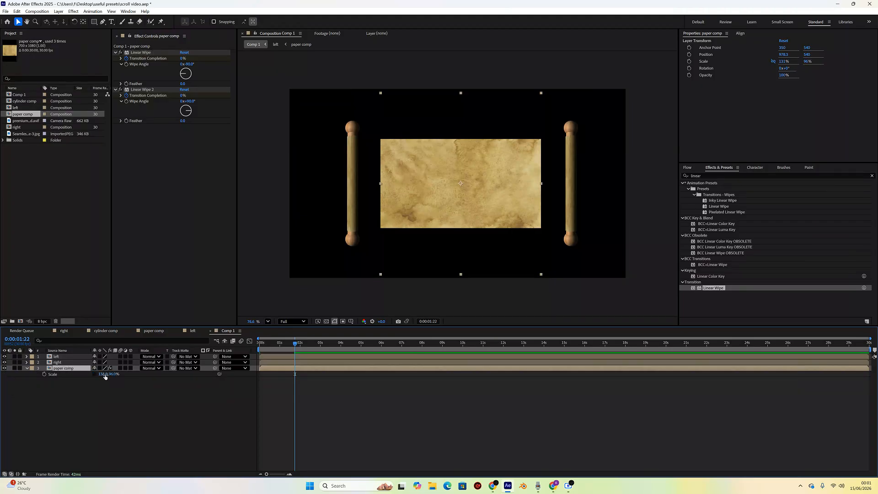
{"action": "left_click_drag", "start_coordinate": [101, 374], "coordinate": [116, 374]}
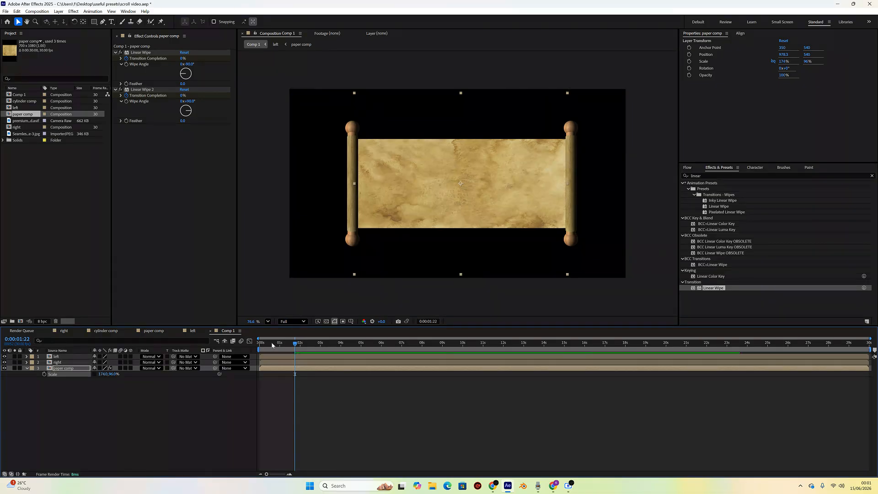
- Open the left composition's timeline
{"action": "mouse_move", "coordinate": [294, 345]}
{"action": "left_mouse_down"}
{"action": "mouse_move", "coordinate": [258, 354]}
{"action": "mouse_move", "coordinate": [300, 357]}
{"action": "mouse_move", "coordinate": [269, 357]}
{"action": "mouse_move", "coordinate": [293, 361]}
{"action": "left_mouse_up"}
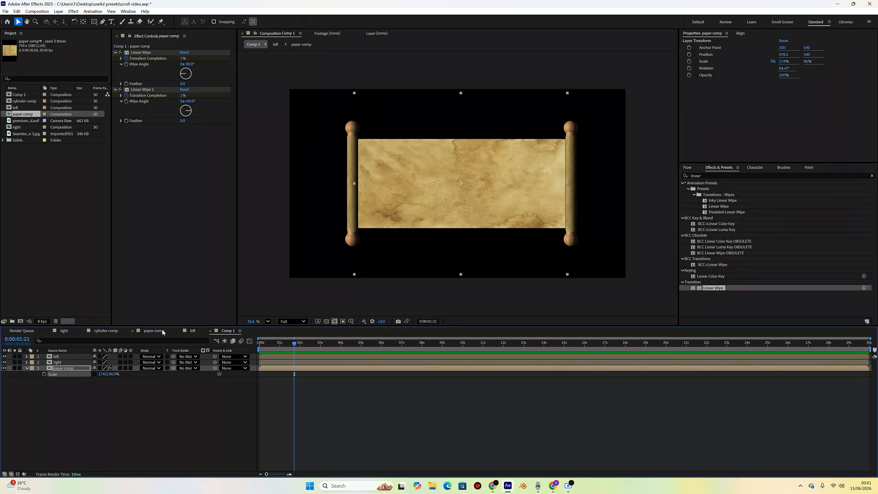
{"action": "left_click", "coordinate": [192, 331]}
{"action": "left_click_drag", "start_coordinate": [294, 344], "coordinate": [294, 345]}
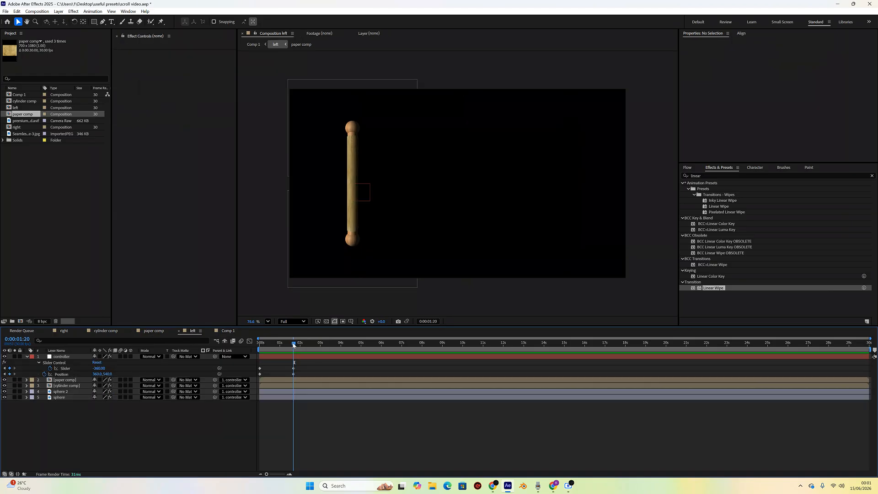
- Examine the controller's slider keyframe timing in the left composition's timeline
{"action": "left_click", "coordinate": [289, 474]}
{"action": "left_click", "coordinate": [289, 474]}
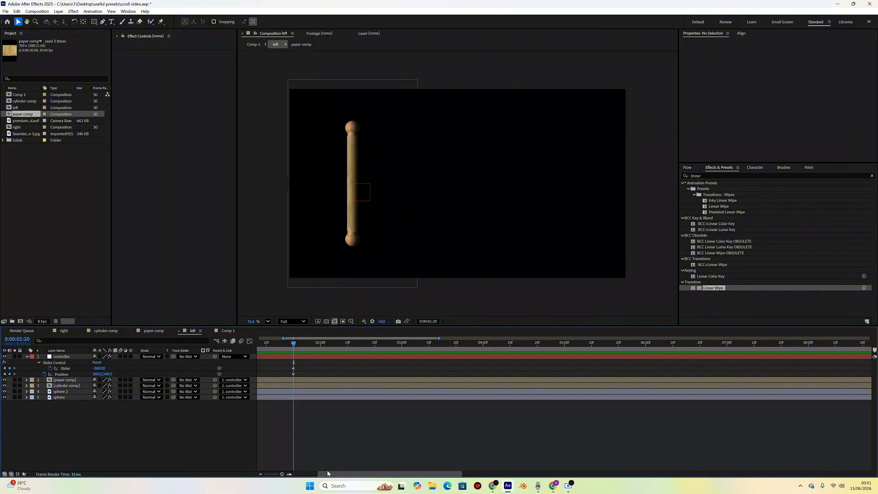
{"action": "left_click_drag", "start_coordinate": [326, 475], "coordinate": [307, 475]}
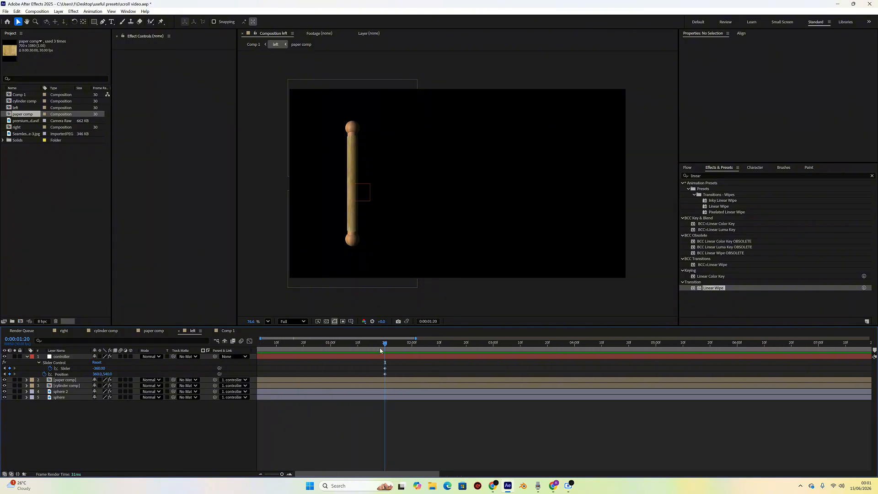
{"action": "left_click_drag", "start_coordinate": [387, 343], "coordinate": [393, 344]}
- In Comp 1, move both Linear Wipe end keyframes on the paper layer to 1:20 and scrub the unroll
{"action": "left_click", "coordinate": [233, 333]}
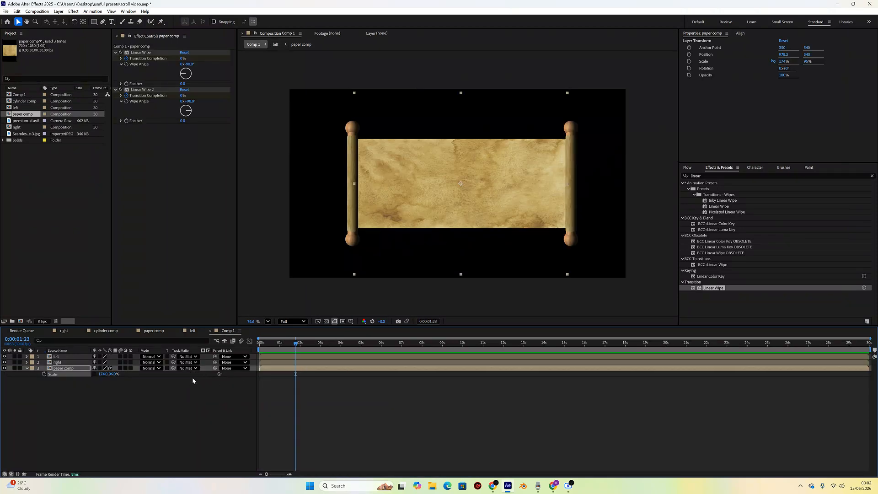
{"action": "key", "text": "u"}
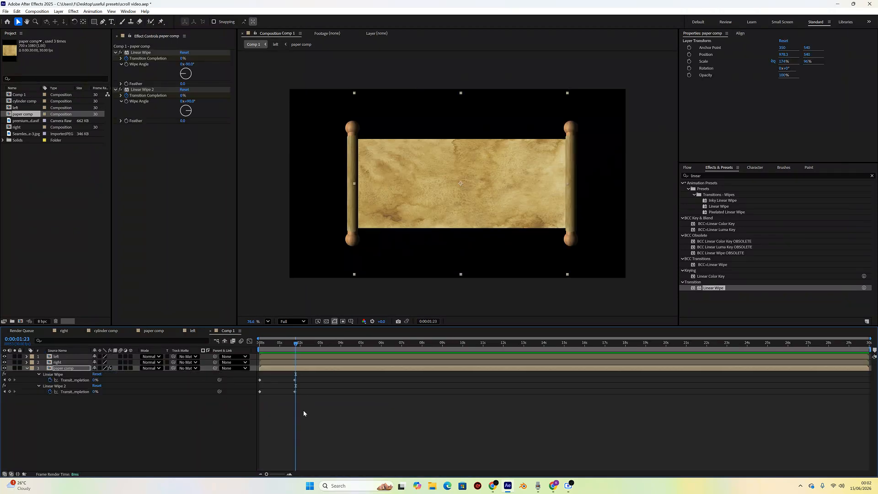
{"action": "left_click", "coordinate": [290, 474]}
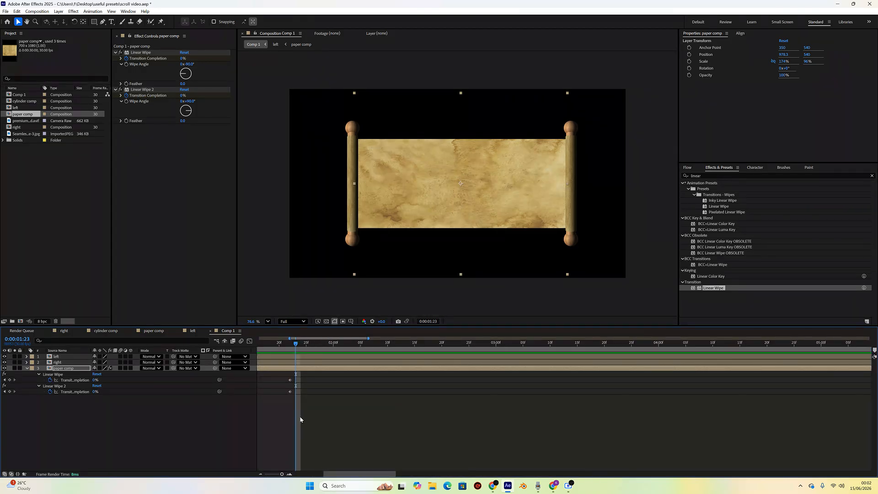
{"action": "left_click_drag", "start_coordinate": [291, 404], "coordinate": [277, 380]}
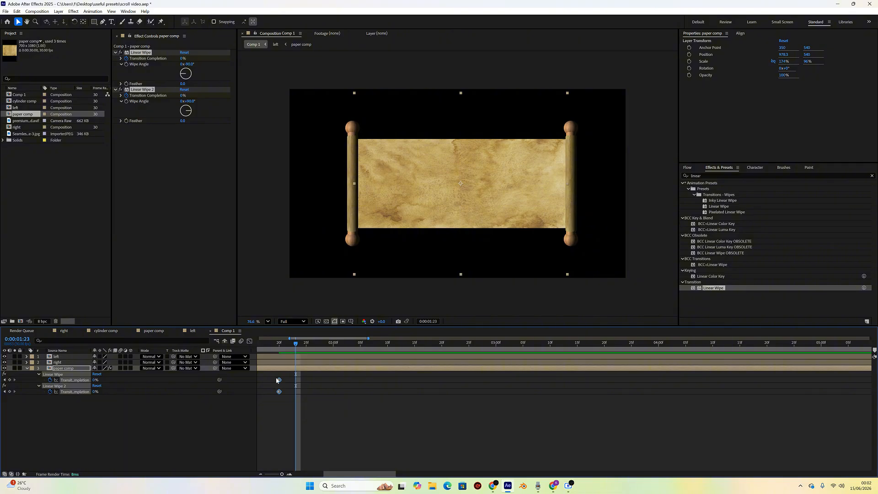
{"action": "left_click_drag", "start_coordinate": [291, 349], "coordinate": [530, 391]}
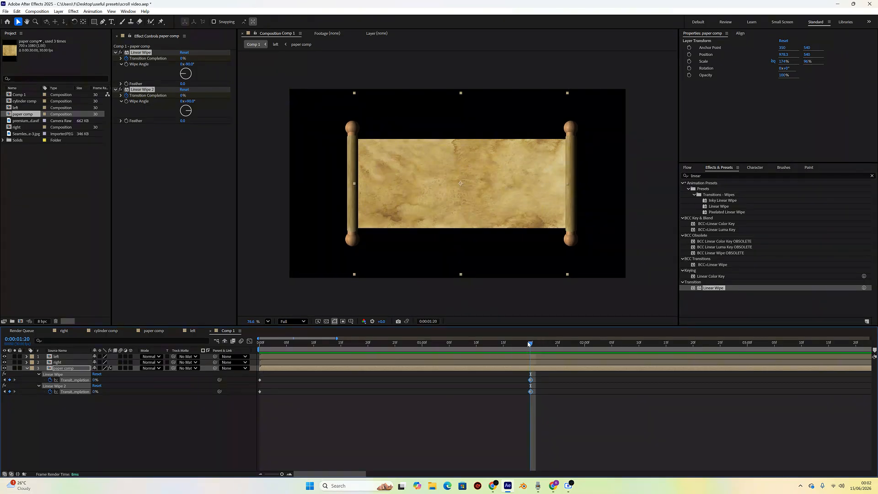
{"action": "left_click_drag", "start_coordinate": [530, 345], "coordinate": [469, 348]}
{"action": "left_click_drag", "start_coordinate": [436, 346], "coordinate": [298, 346]}
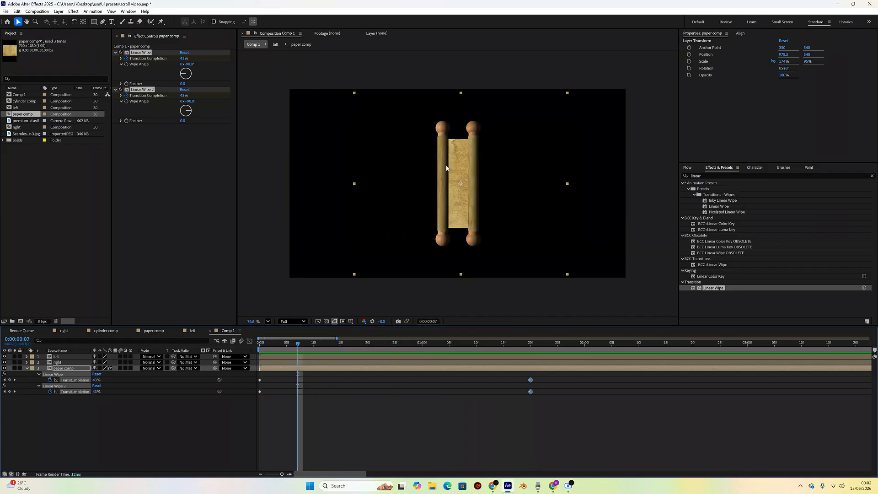
- Duplicate the left roller layer and nudge the copy slightly right, to about 974.6 horizontally
{"action": "left_click", "coordinate": [123, 398]}
{"action": "left_click", "coordinate": [69, 363]}
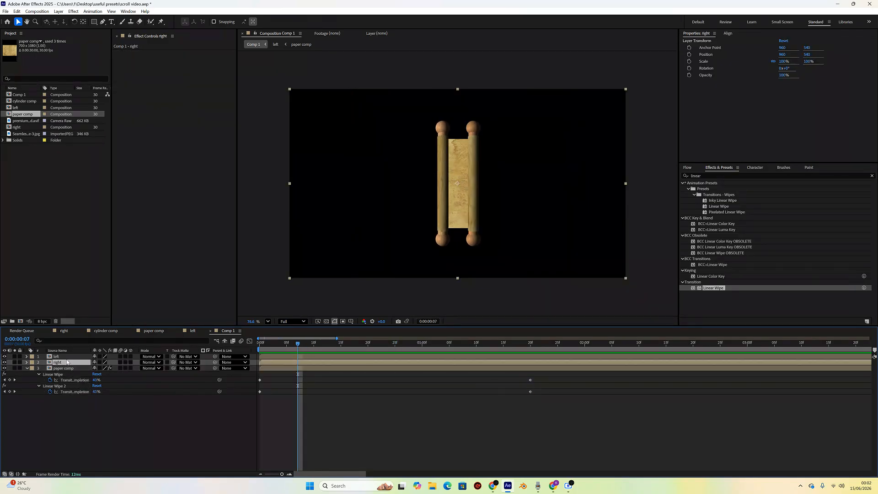
{"action": "left_click", "coordinate": [68, 357]}
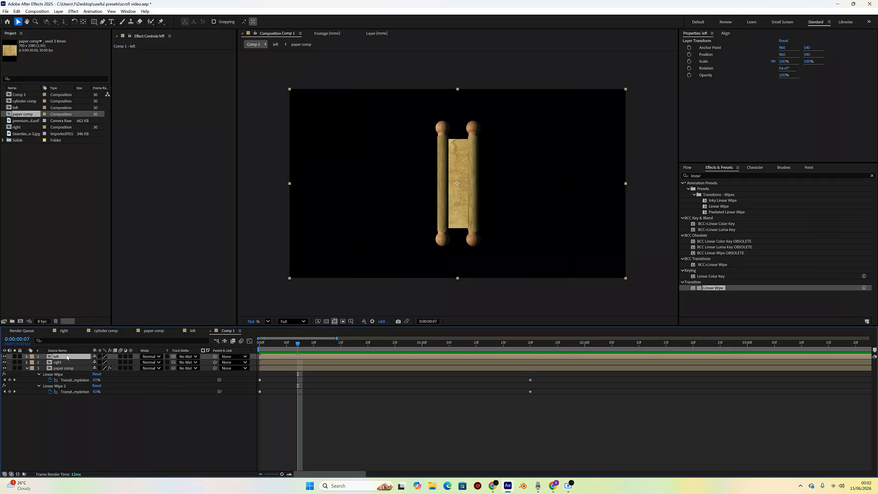
{"action": "key", "text": "ctrl+d"}
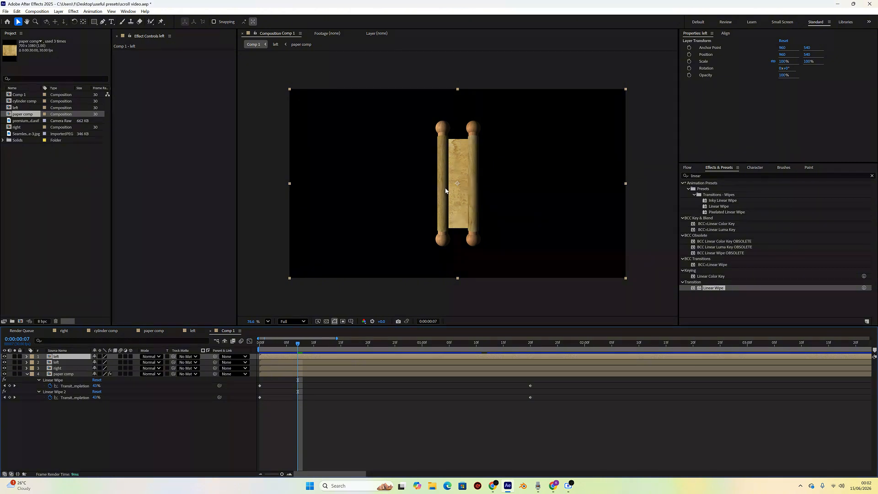
{"action": "left_click_drag", "start_coordinate": [456, 185], "coordinate": [460, 185]}
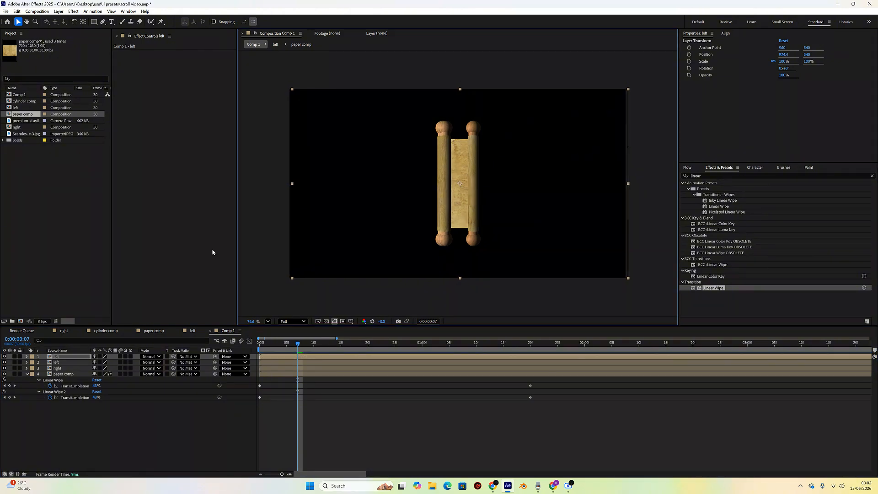
- Rename the duplicated roller layer as left shadow
{"action": "left_click", "coordinate": [83, 363]}
{"action": "key", "text": "Return"}
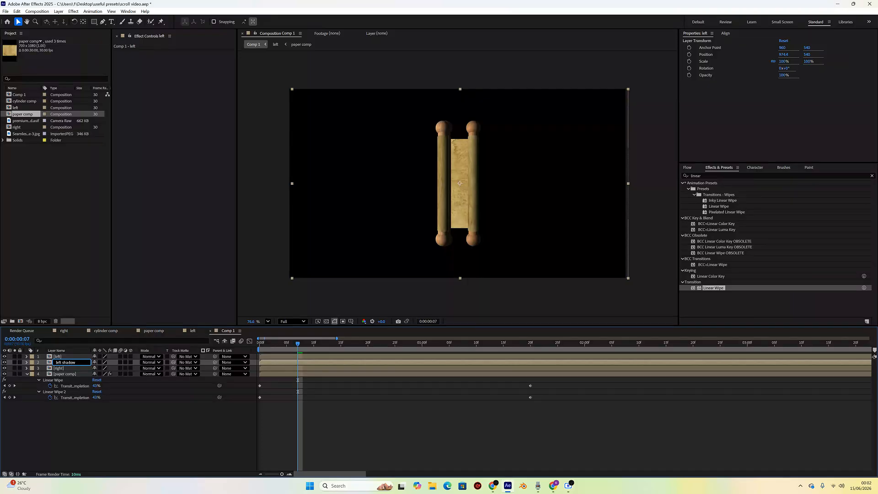
{"action": "type", "text": "left shadow"}
{"action": "key", "text": "Return"}
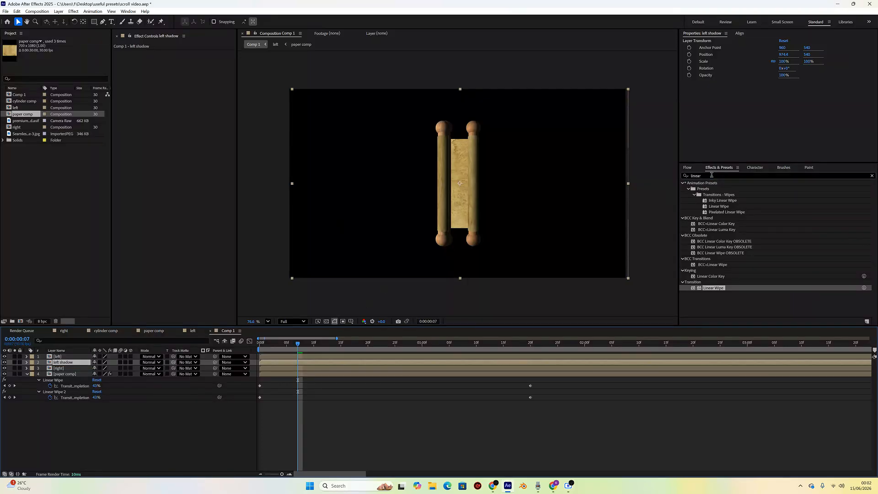
- Apply Fast Box Blur to the left shadow layer with a Blur Radius of 13
{"action": "left_click_drag", "start_coordinate": [712, 176], "coordinate": [682, 175]}
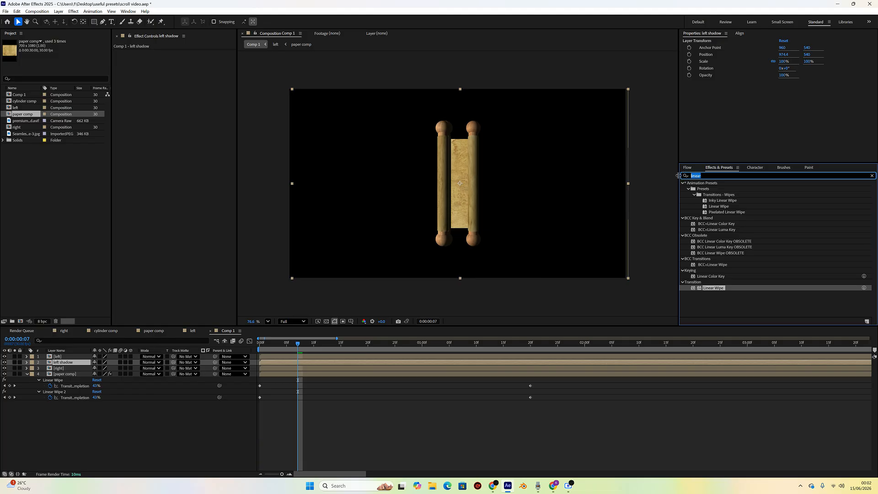
{"action": "type", "text": "fast"}
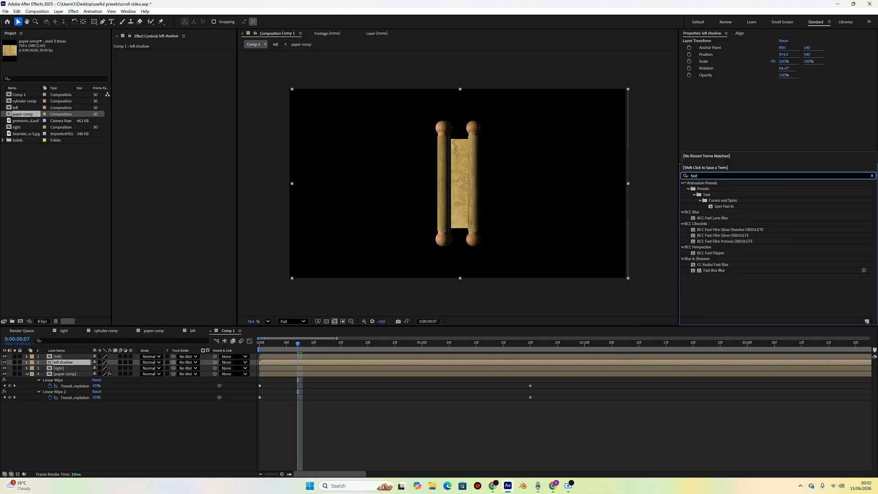
{"action": "double_click", "coordinate": [713, 271]}
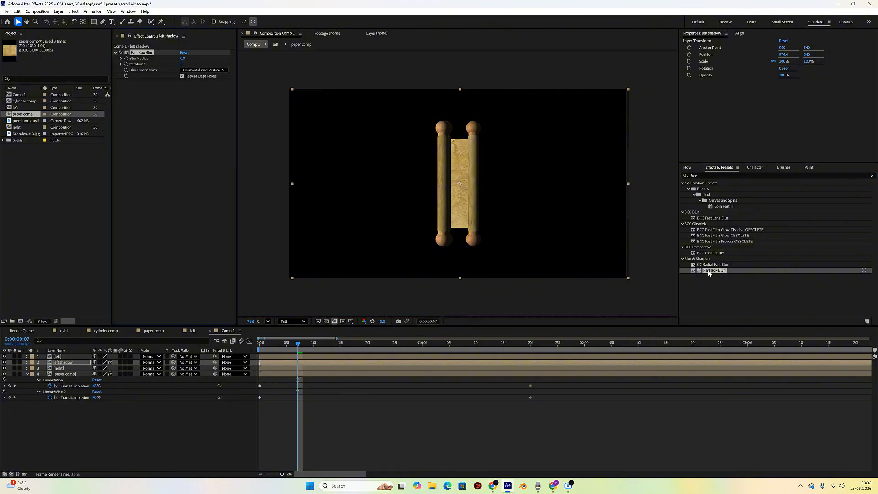
{"action": "left_click_drag", "start_coordinate": [182, 58], "coordinate": [186, 58]}
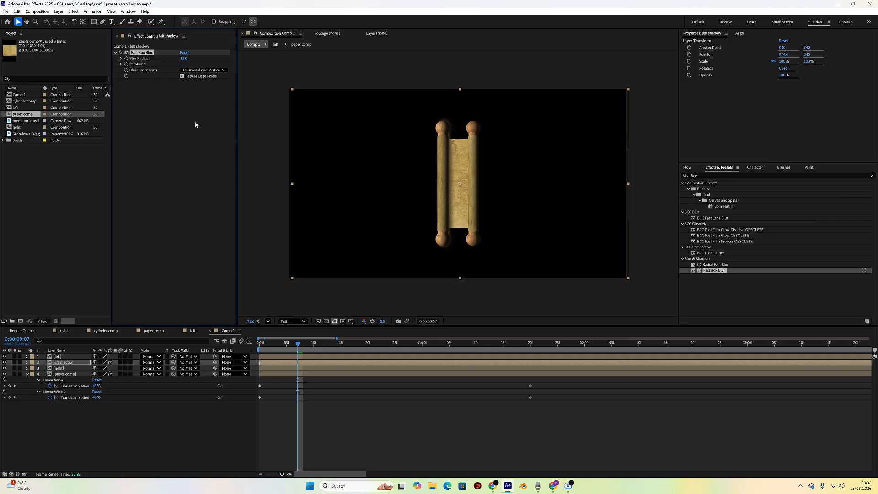
- At 0:00, add a new solid layer with default settings and move it to the bottom of the layer stack
{"action": "left_click", "coordinate": [188, 412]}
{"action": "left_click_drag", "start_coordinate": [299, 343], "coordinate": [262, 370]}
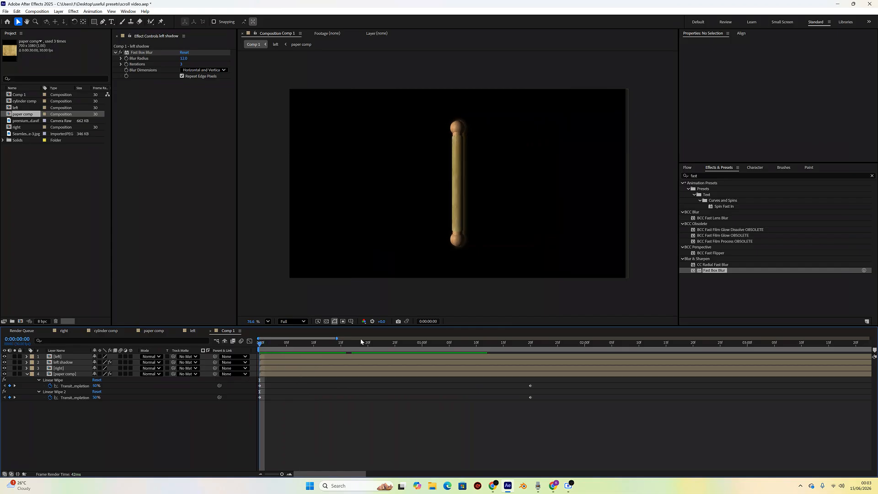
{"action": "right_click", "coordinate": [90, 429]}
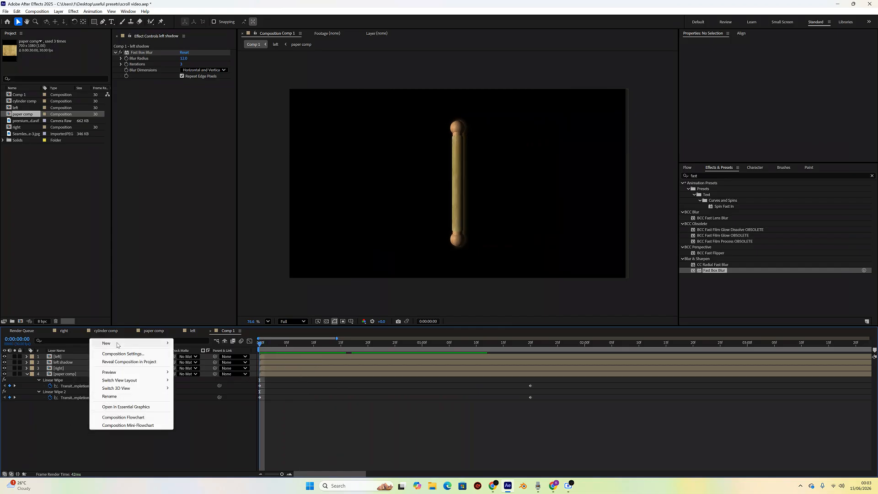
{"action": "mouse_move", "coordinate": [145, 342]}
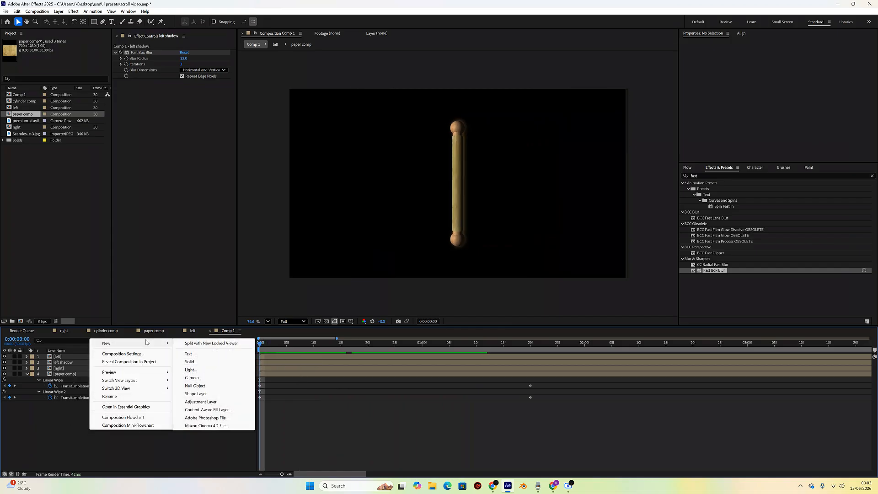
{"action": "left_click", "coordinate": [191, 361]}
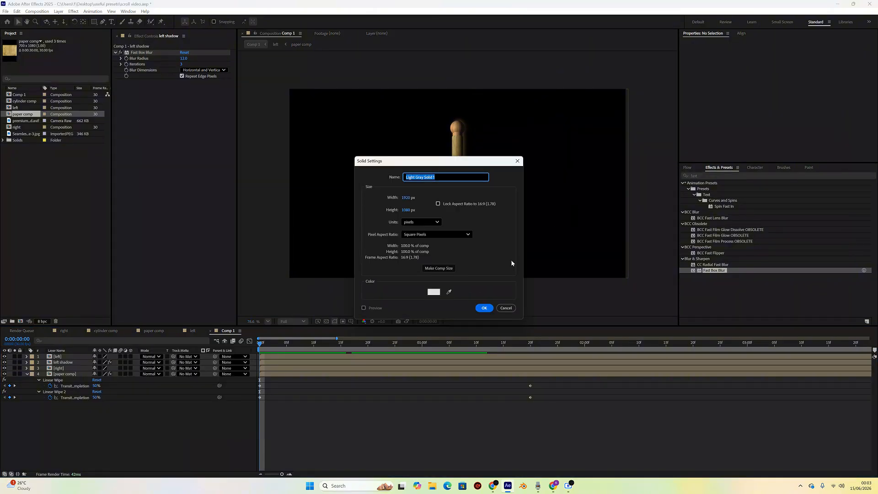
{"action": "left_click", "coordinate": [485, 309]}
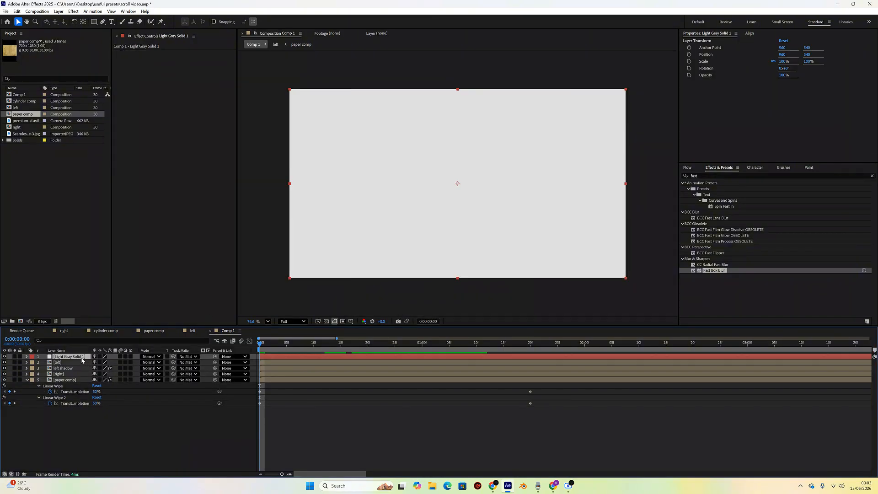
{"action": "left_click_drag", "start_coordinate": [79, 357], "coordinate": [67, 412]}
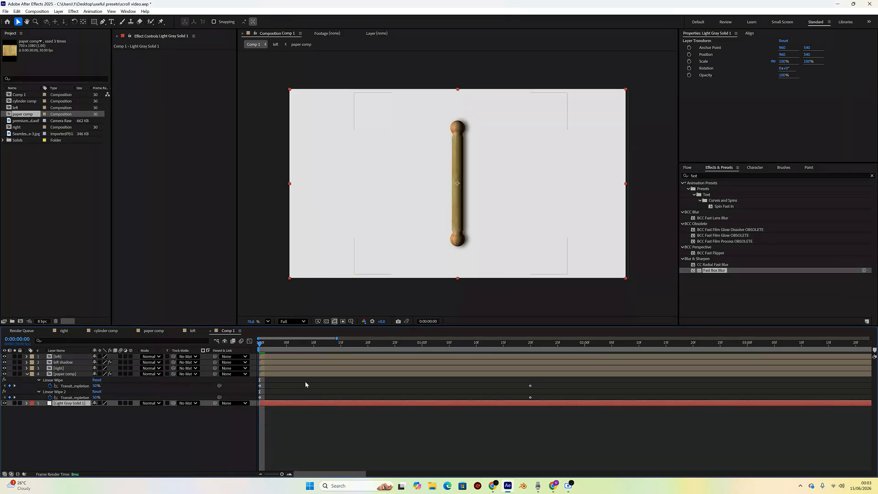
{"action": "left_click_drag", "start_coordinate": [261, 344], "coordinate": [504, 366]}
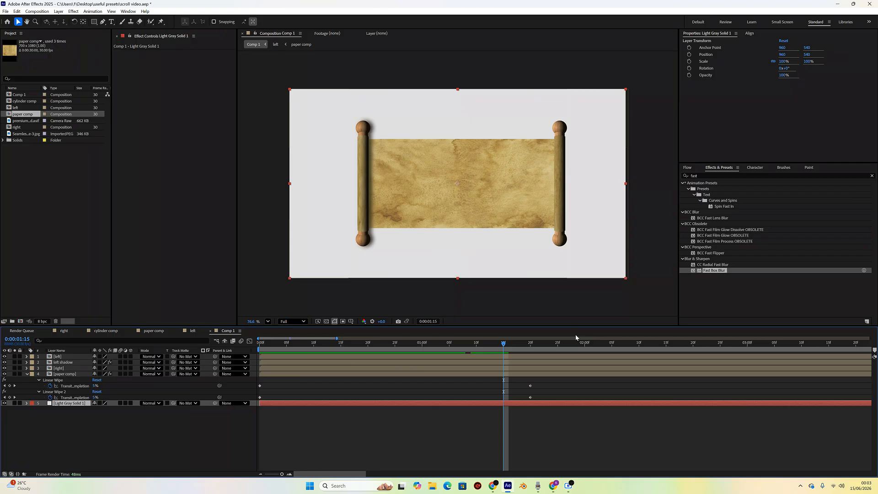
- Apply a Fill effect to the solid, sampling the paper's colour and adjusting it to a pale grey-beige
{"action": "left_click", "coordinate": [741, 176]}
{"action": "type", "text": "fill"}
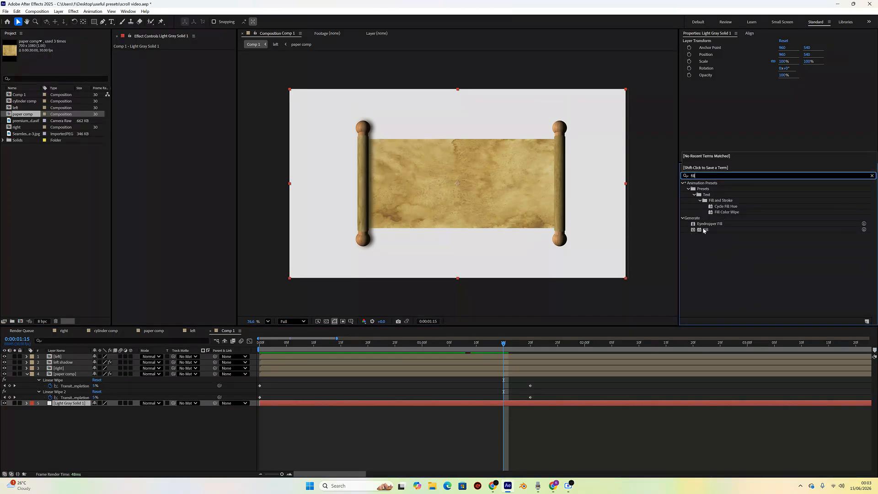
{"action": "double_click", "coordinate": [706, 230]}
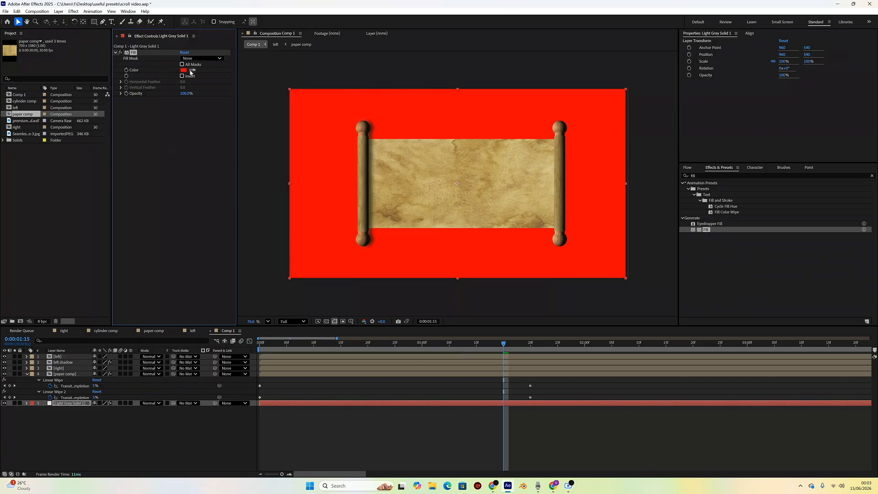
{"action": "left_click", "coordinate": [192, 71]}
{"action": "left_click", "coordinate": [553, 170]}
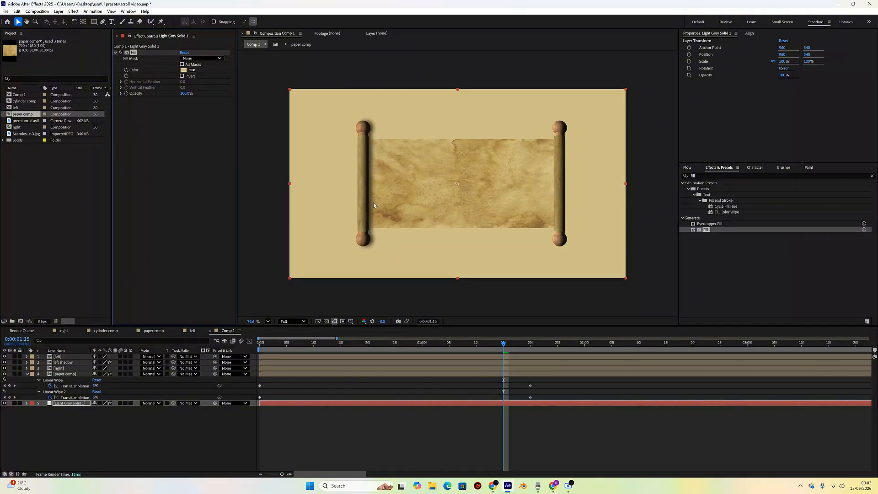
{"action": "left_click", "coordinate": [184, 70]}
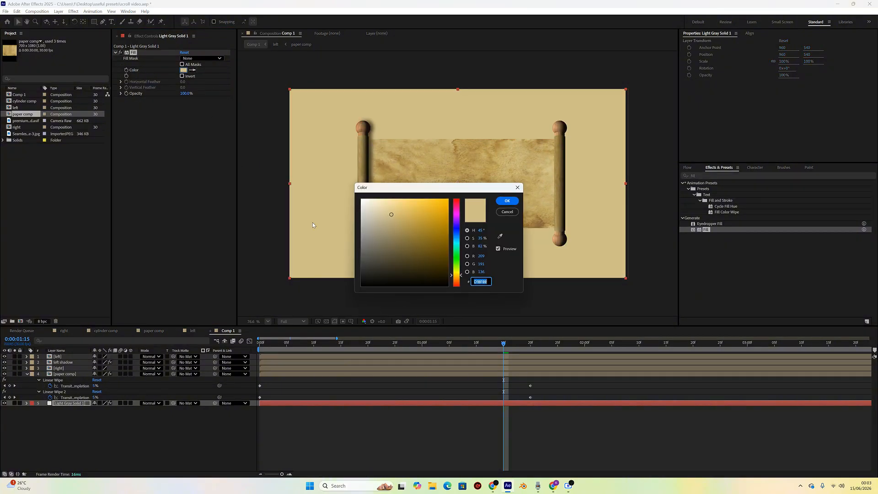
{"action": "left_click_drag", "start_coordinate": [372, 215], "coordinate": [369, 217]}
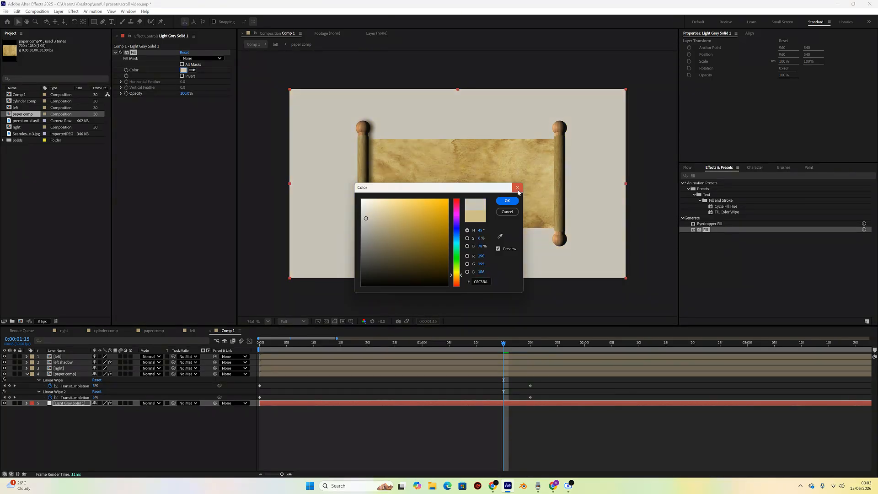
{"action": "left_click", "coordinate": [507, 201]}
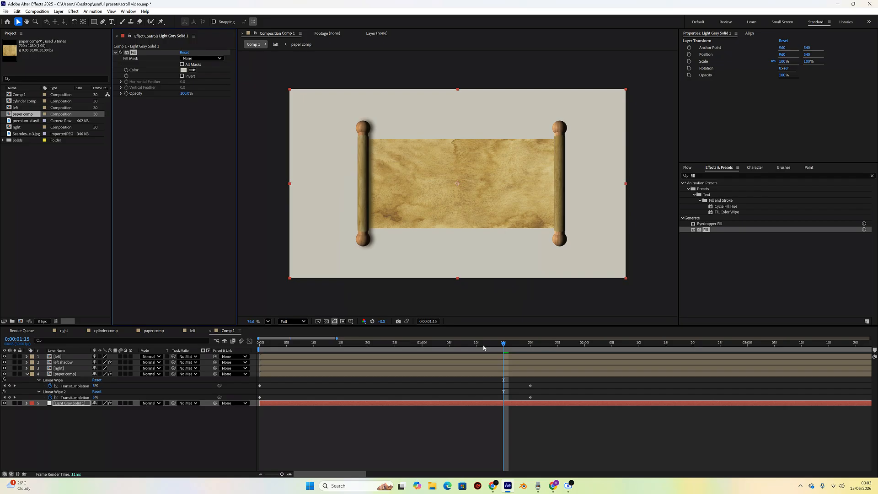
- Collapse the paper comp layer's properties and solo it to view the paper alone
{"action": "left_click", "coordinate": [505, 342]}
{"action": "left_click_drag", "start_coordinate": [507, 348], "coordinate": [516, 373]}
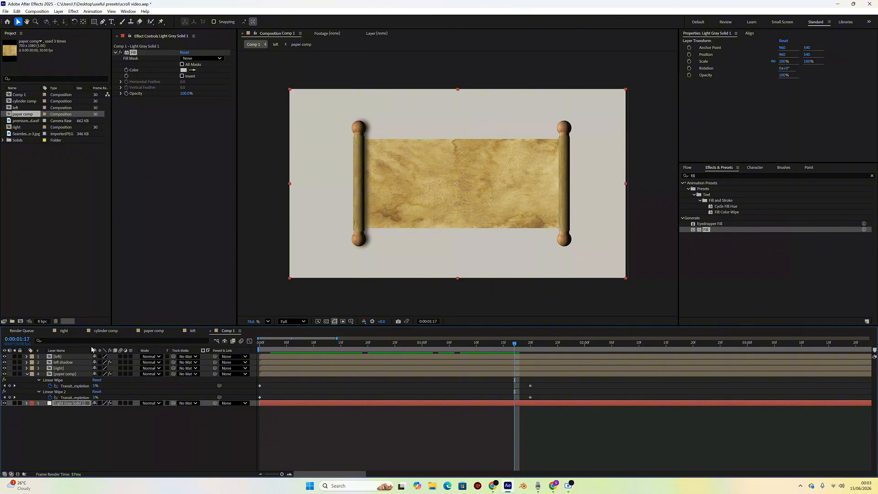
{"action": "left_click", "coordinate": [67, 375]}
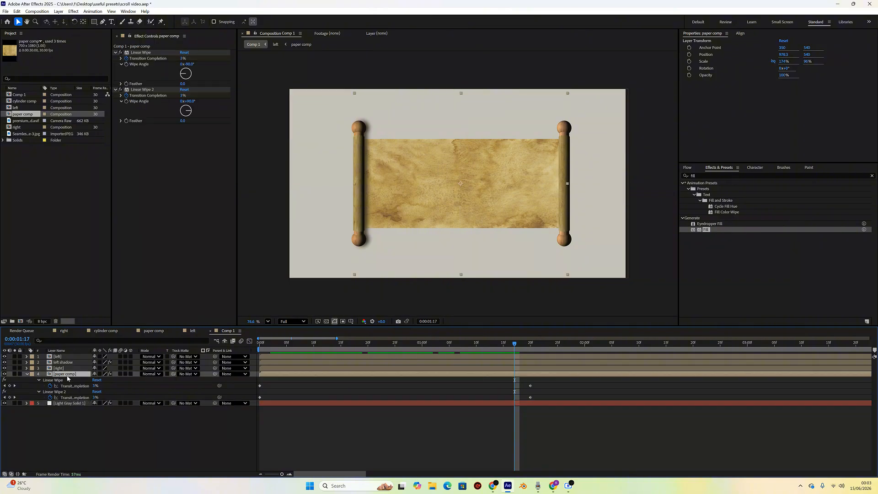
{"action": "left_click", "coordinate": [27, 374]}
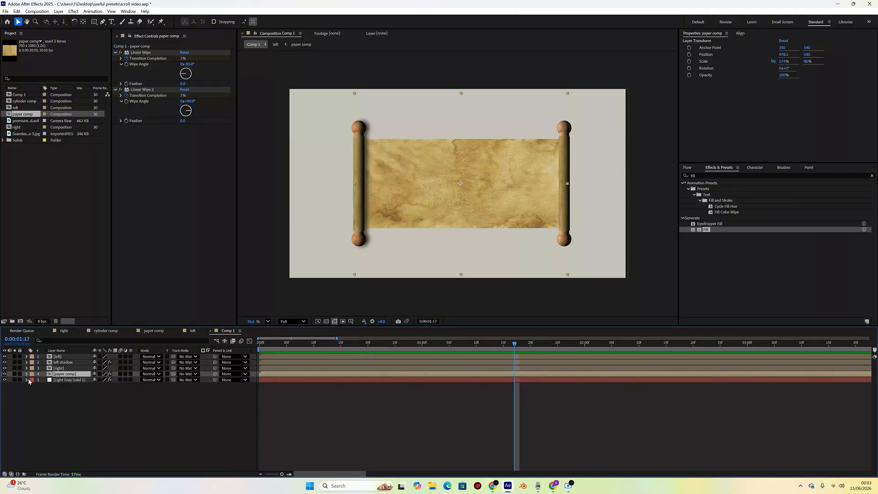
{"action": "left_click", "coordinate": [15, 374]}
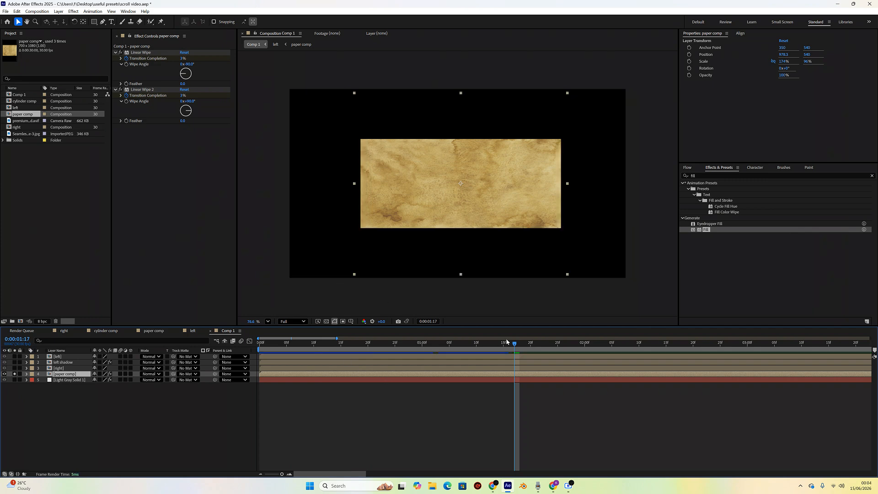
{"action": "left_click_drag", "start_coordinate": [515, 347], "coordinate": [520, 346]}
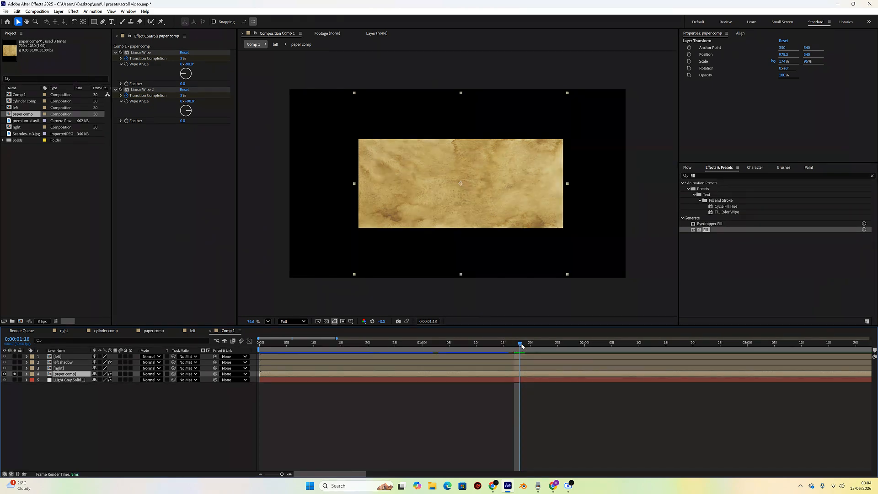
- With the Pen tool, draw a jagged mask on the paper layer along its top, right and bottom edges
{"action": "left_click", "coordinate": [102, 22]}
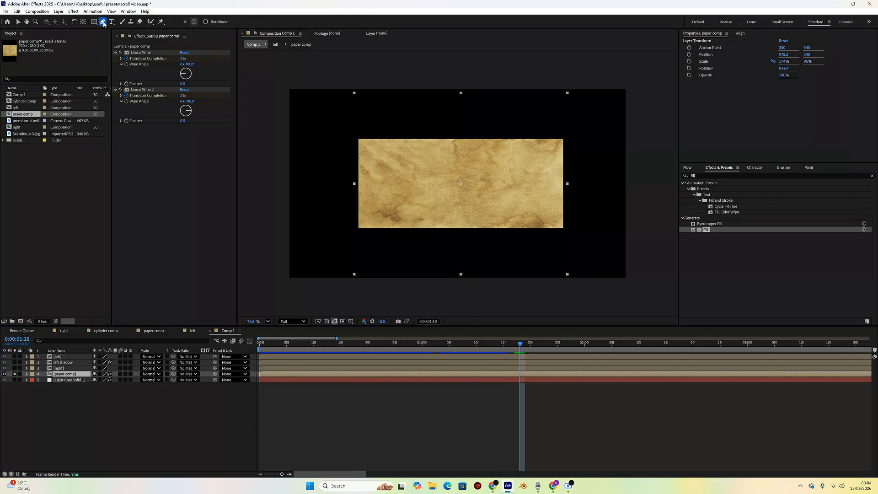
{"action": "left_click", "coordinate": [353, 133]}
{"action": "left_click", "coordinate": [374, 131]}
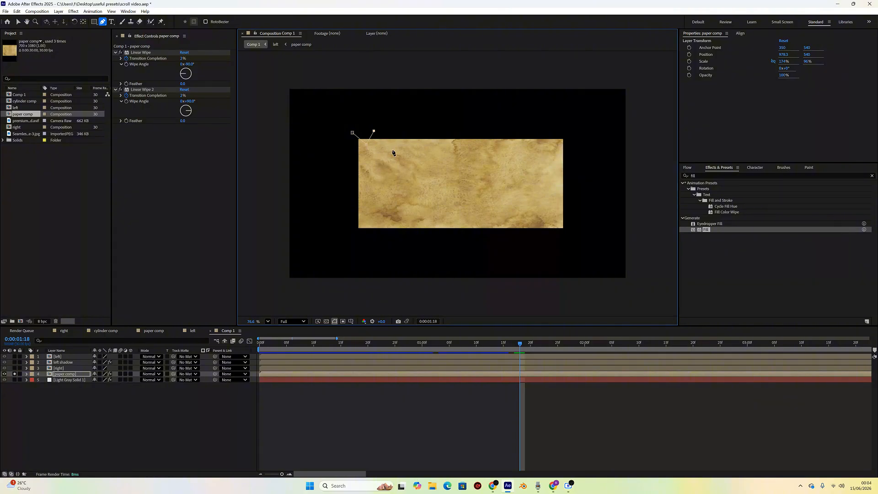
{"action": "left_click", "coordinate": [401, 131]}
{"action": "left_click", "coordinate": [422, 131]}
{"action": "left_click", "coordinate": [444, 126]}
{"action": "left_click", "coordinate": [465, 132]}
{"action": "left_click", "coordinate": [478, 147]}
{"action": "left_click", "coordinate": [493, 128]}
{"action": "left_click", "coordinate": [516, 140]}
{"action": "left_click", "coordinate": [531, 124]}
{"action": "left_click", "coordinate": [563, 129]}
{"action": "left_click", "coordinate": [579, 158]}
{"action": "left_click", "coordinate": [579, 192]}
{"action": "left_click", "coordinate": [582, 220]}
{"action": "left_click", "coordinate": [576, 251]}
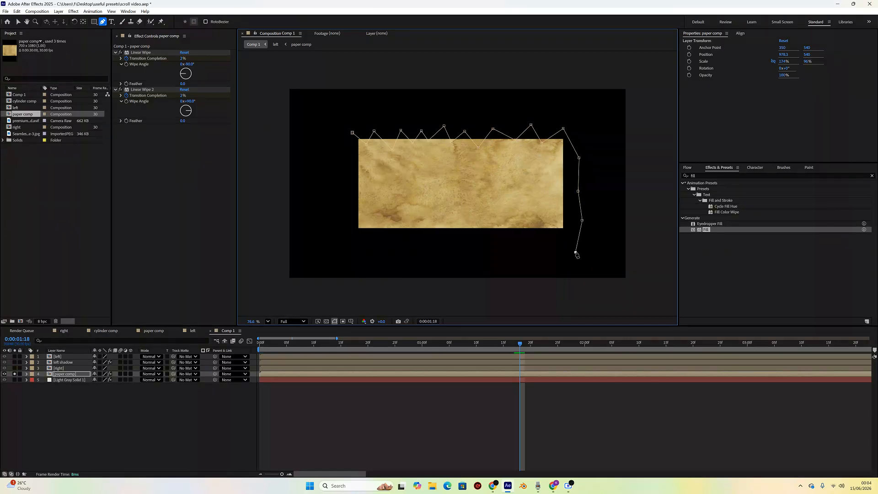
{"action": "left_click", "coordinate": [546, 243]}
{"action": "left_click", "coordinate": [542, 223]}
{"action": "left_click", "coordinate": [533, 237]}
{"action": "left_click", "coordinate": [517, 243]}
{"action": "left_click", "coordinate": [509, 225]}
{"action": "left_click", "coordinate": [496, 234]}
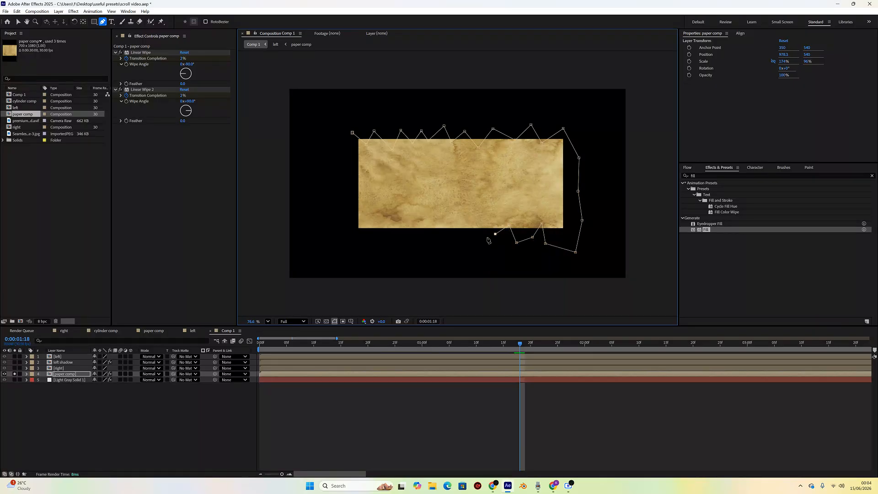
{"action": "left_click", "coordinate": [466, 223]}
{"action": "left_click", "coordinate": [462, 236]}
{"action": "left_click", "coordinate": [441, 239]}
{"action": "left_click", "coordinate": [434, 222]}
{"action": "left_click", "coordinate": [425, 237]}
{"action": "left_click", "coordinate": [402, 241]}
- Undo the last mask point, then continue the jagged mask along the bottom and left edges and close it
{"action": "key", "text": "v"}
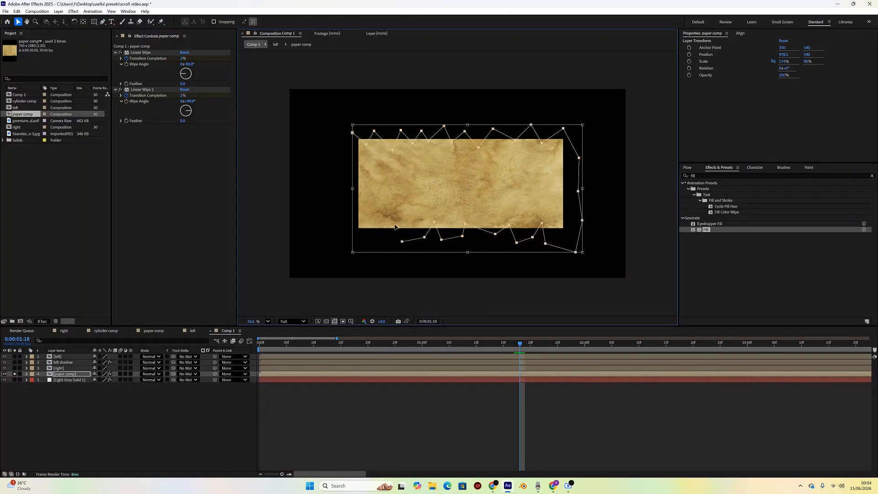
{"action": "key", "text": "ctrl+z"}
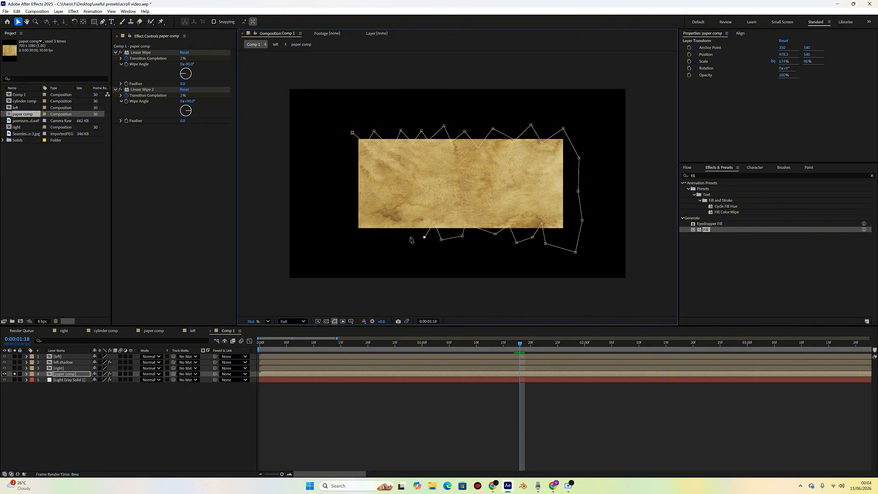
{"action": "key", "text": "g"}
{"action": "left_click", "coordinate": [408, 238]}
{"action": "left_click", "coordinate": [383, 224]}
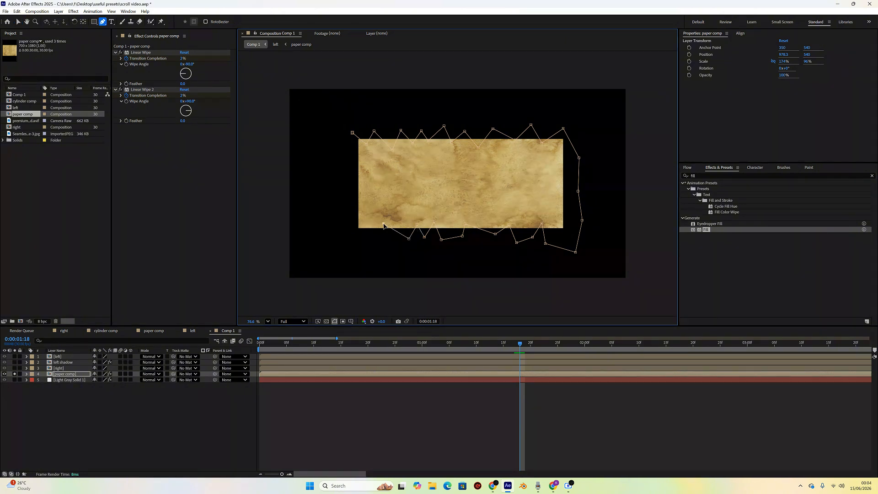
{"action": "left_click", "coordinate": [380, 234]}
{"action": "left_click", "coordinate": [357, 244]}
{"action": "left_click", "coordinate": [359, 226]}
{"action": "left_click", "coordinate": [355, 227]}
{"action": "left_click", "coordinate": [332, 213]}
{"action": "left_click", "coordinate": [353, 133]}
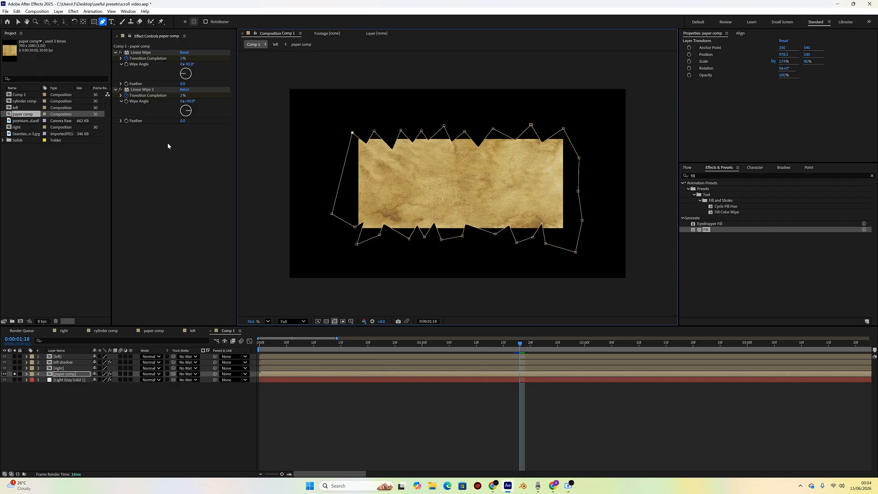
- Search the effects for Roughen Edges and apply it to the paper layer
{"action": "left_click", "coordinate": [695, 176]}
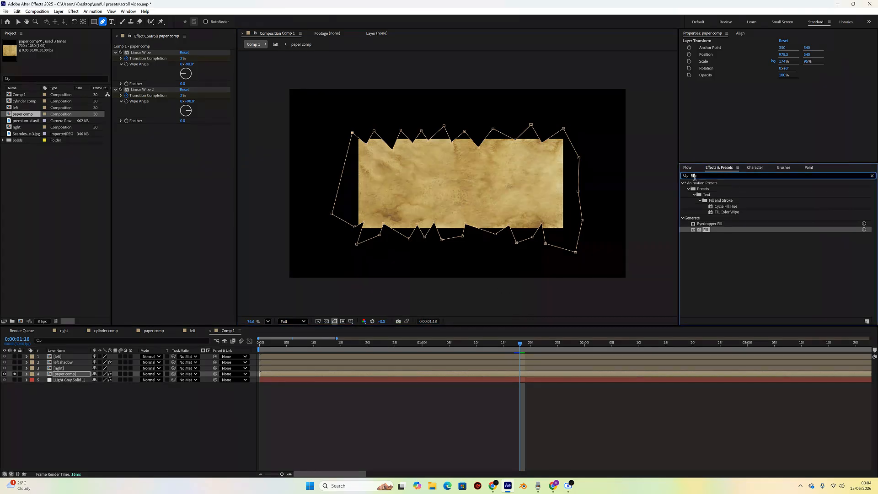
{"action": "double_click", "coordinate": [695, 177]}
{"action": "type", "text": "rough"}
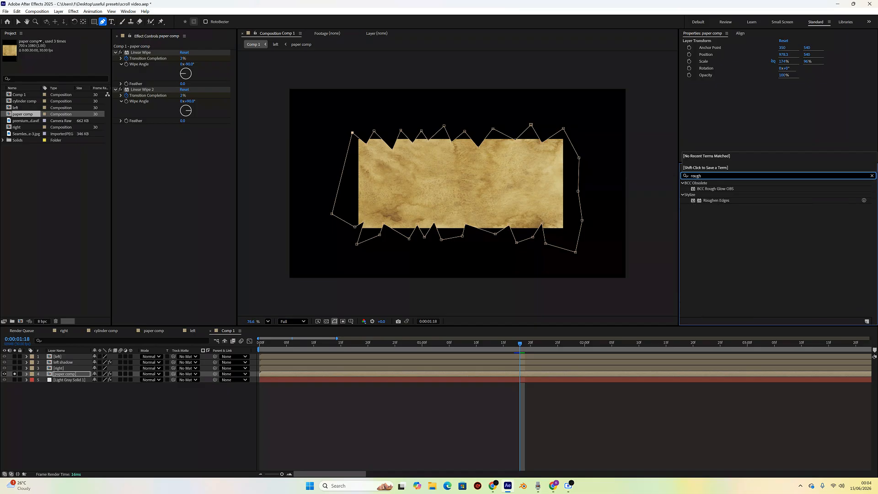
{"action": "double_click", "coordinate": [723, 201]}
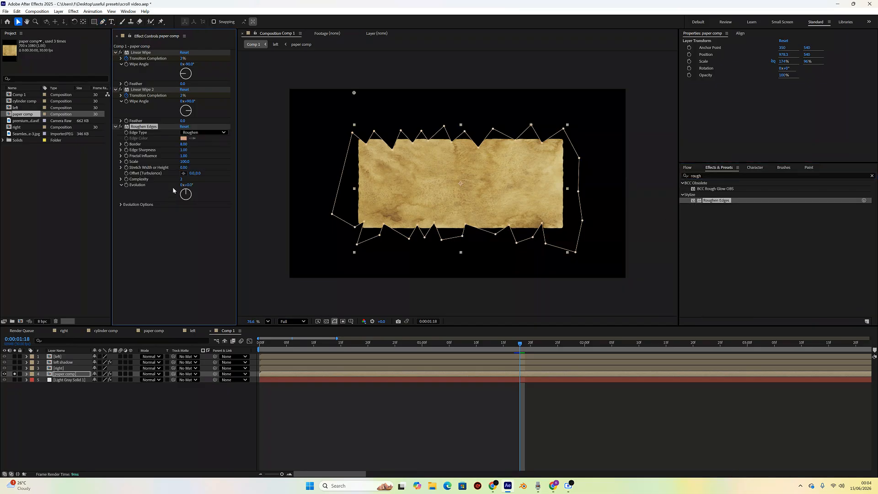
- Set Roughen Edges Border to 15.10, Scale to 107.0 and Complexity to 6
{"action": "left_click_drag", "start_coordinate": [184, 145], "coordinate": [223, 149]}
{"action": "left_click_drag", "start_coordinate": [185, 161], "coordinate": [187, 161]}
{"action": "left_click", "coordinate": [181, 179]}
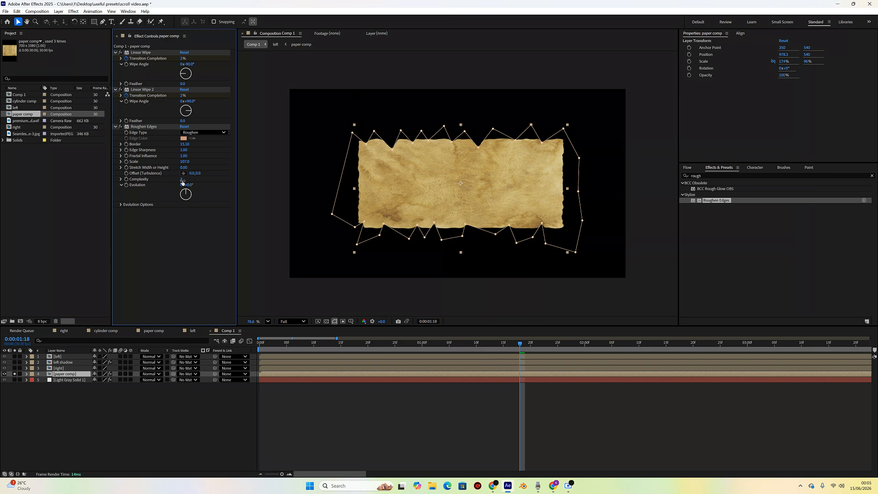
{"action": "left_click_drag", "start_coordinate": [186, 182], "coordinate": [205, 180]}
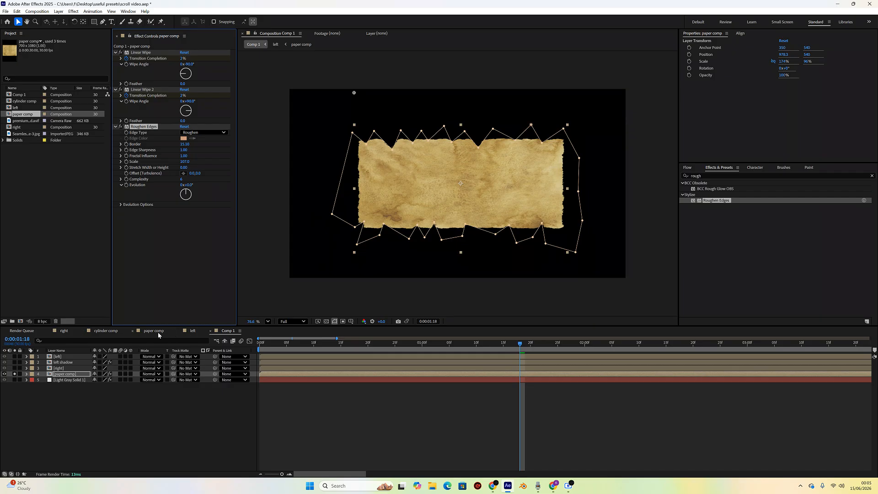
- Unsolo the paper layer, deselect all and move the playhead to preview the scroll
{"action": "left_click", "coordinate": [15, 375]}
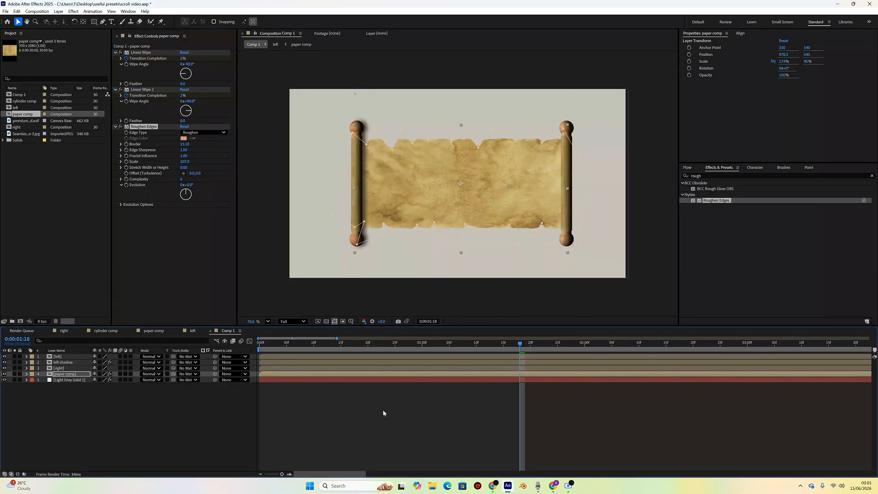
{"action": "left_click", "coordinate": [202, 432]}
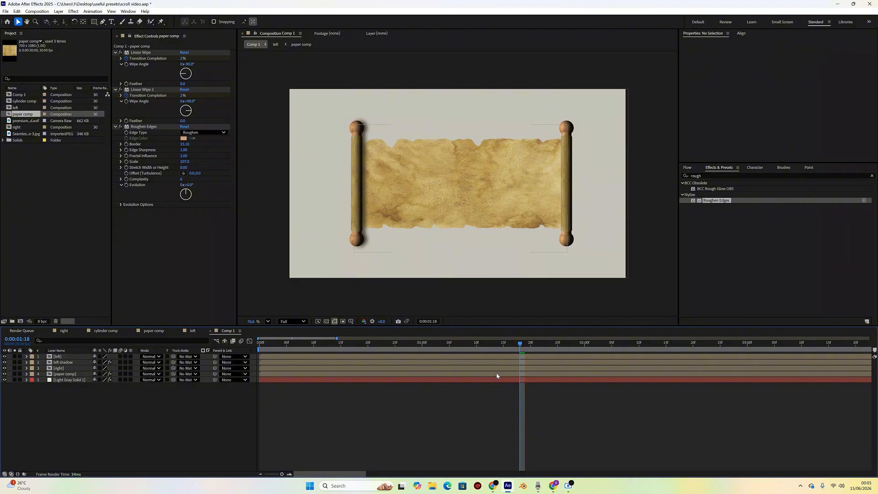
{"action": "left_click", "coordinate": [511, 344]}
{"action": "left_click_drag", "start_coordinate": [511, 344], "coordinate": [542, 378]}
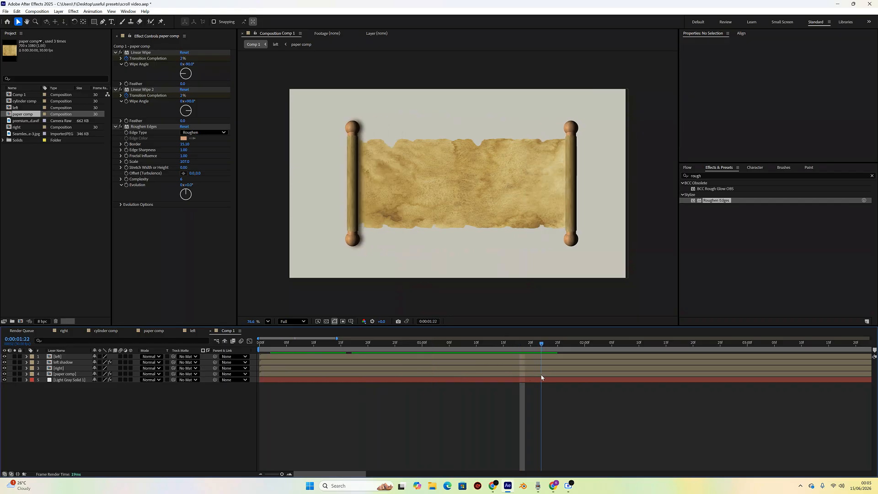
- Apply Curves to the paper layer and pull the RGB curve down to deepen the paper's tones
{"action": "left_click", "coordinate": [69, 374]}
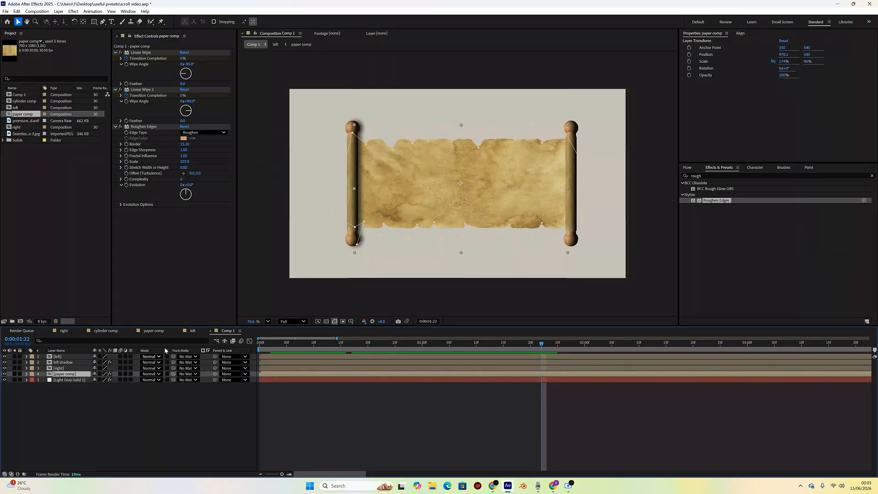
{"action": "left_click", "coordinate": [707, 176]}
{"action": "left_click_drag", "start_coordinate": [707, 176], "coordinate": [687, 179]}
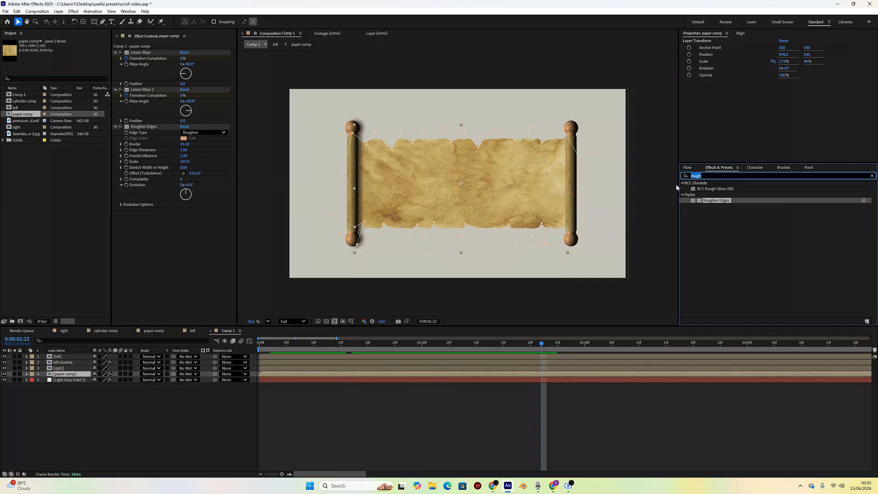
{"action": "type", "text": "cu"}
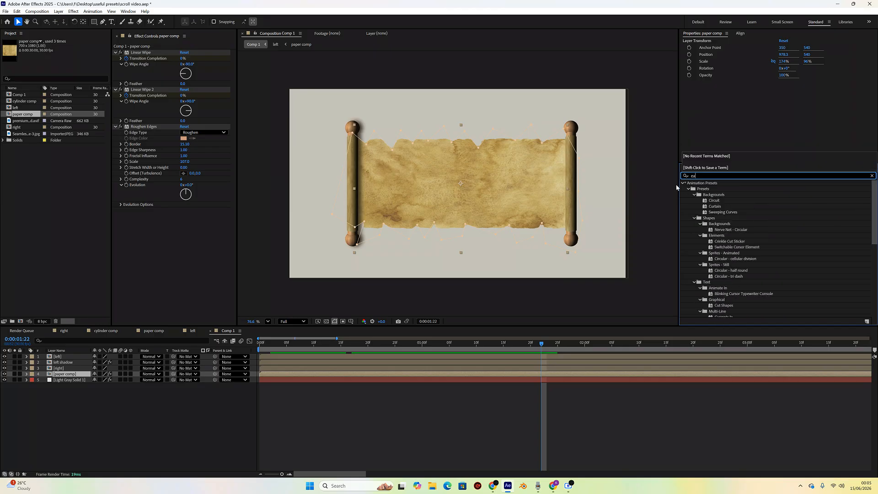
{"action": "type", "text": "rves"}
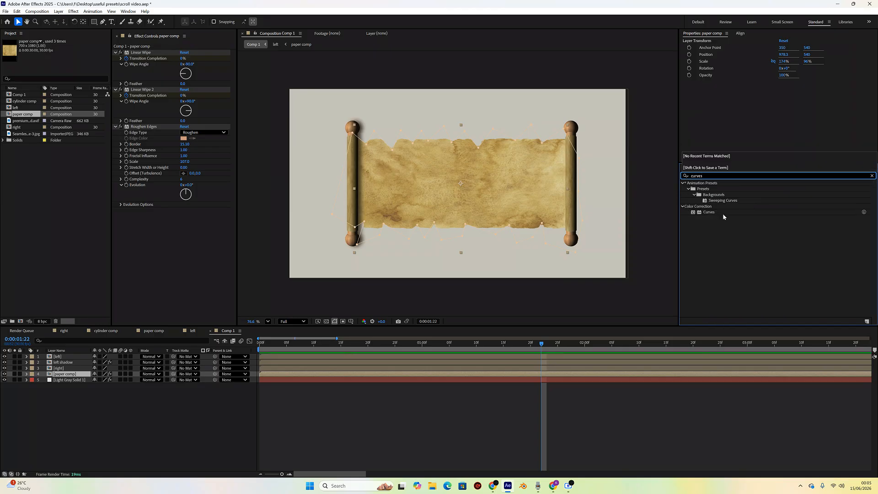
{"action": "double_click", "coordinate": [713, 213]}
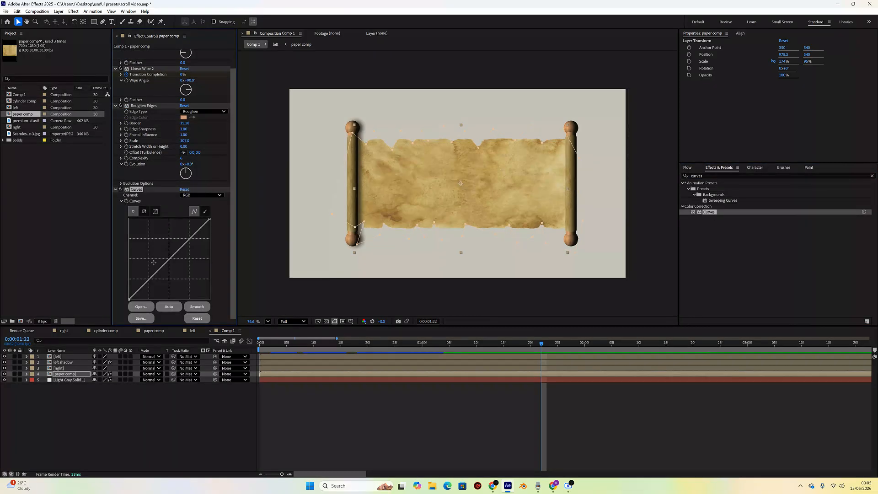
{"action": "left_click_drag", "start_coordinate": [146, 279], "coordinate": [154, 288]}
{"action": "left_click_drag", "start_coordinate": [200, 232], "coordinate": [200, 231]}
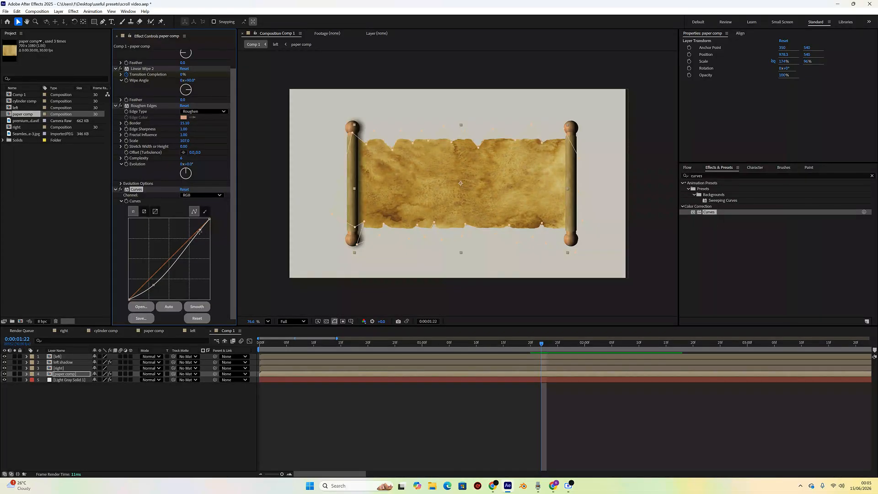
{"action": "left_click", "coordinate": [147, 408]}
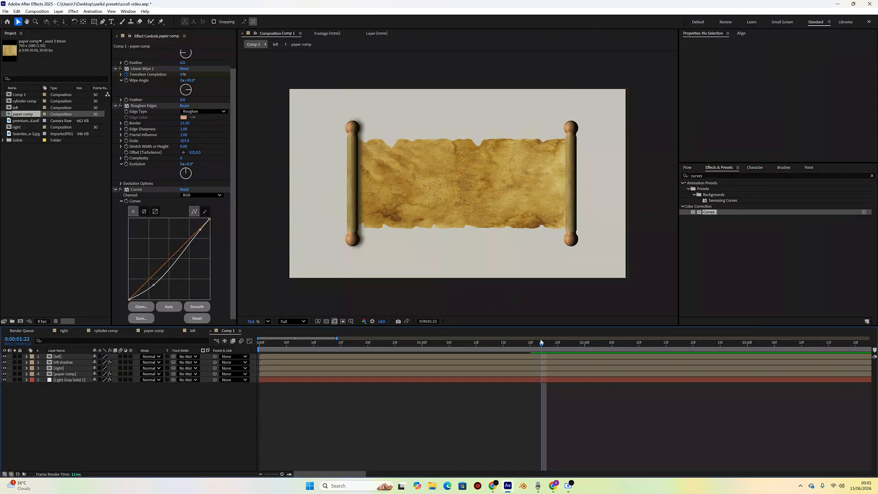
- Scrub the timeline from start to middle to preview the unrolling animation
{"action": "left_click_drag", "start_coordinate": [541, 342], "coordinate": [448, 346]}
{"action": "left_click_drag", "start_coordinate": [341, 346], "coordinate": [272, 348]}
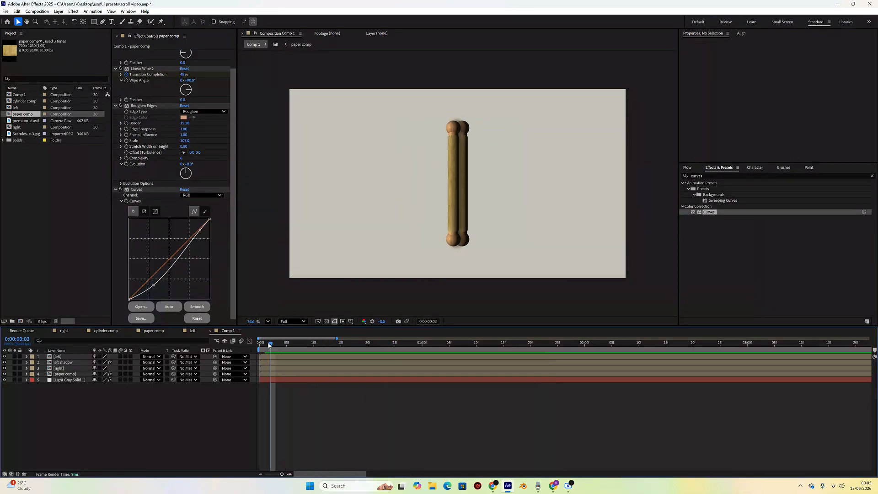
{"action": "left_click_drag", "start_coordinate": [269, 346], "coordinate": [460, 366]}
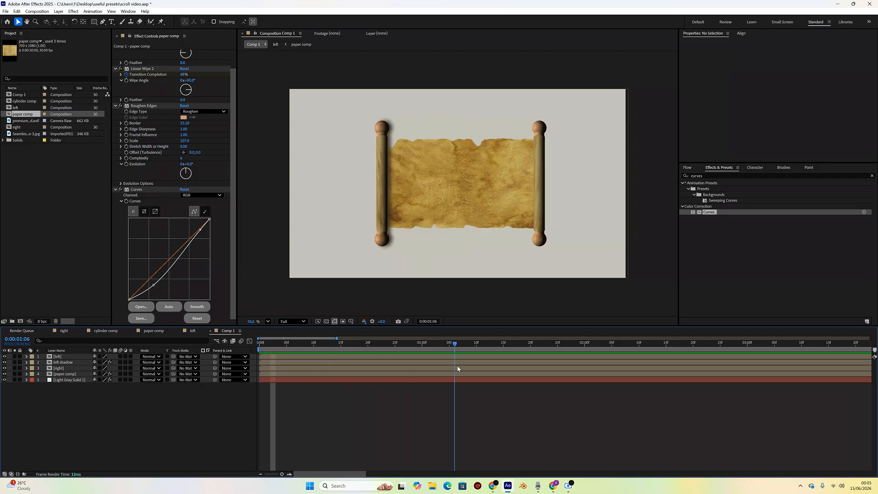
- Select the four upper layers and create a new composition with default settings, then return to Comp 1
{"action": "left_click", "coordinate": [68, 357]}
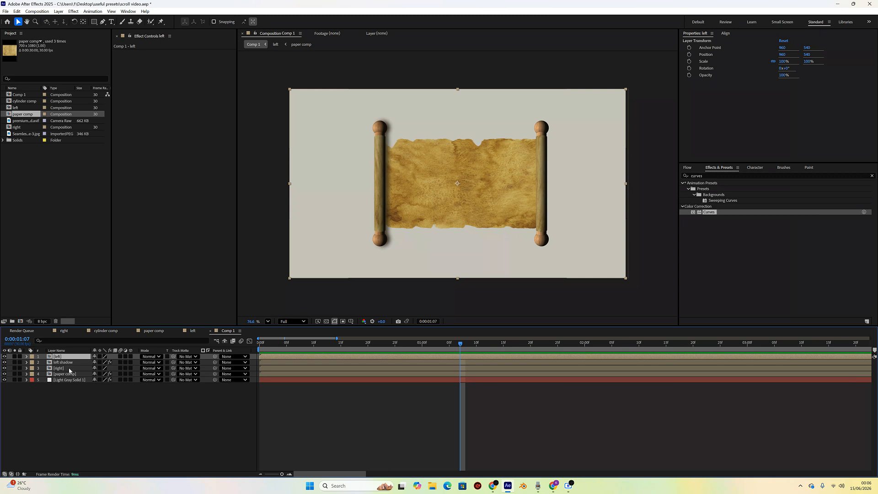
{"action": "left_click", "coordinate": [69, 374], "text": "shift"}
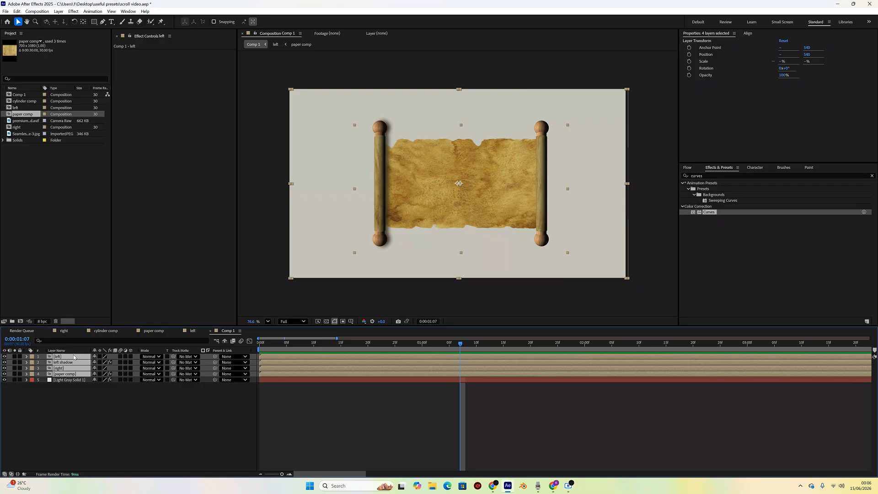
{"action": "right_click", "coordinate": [20, 149]}
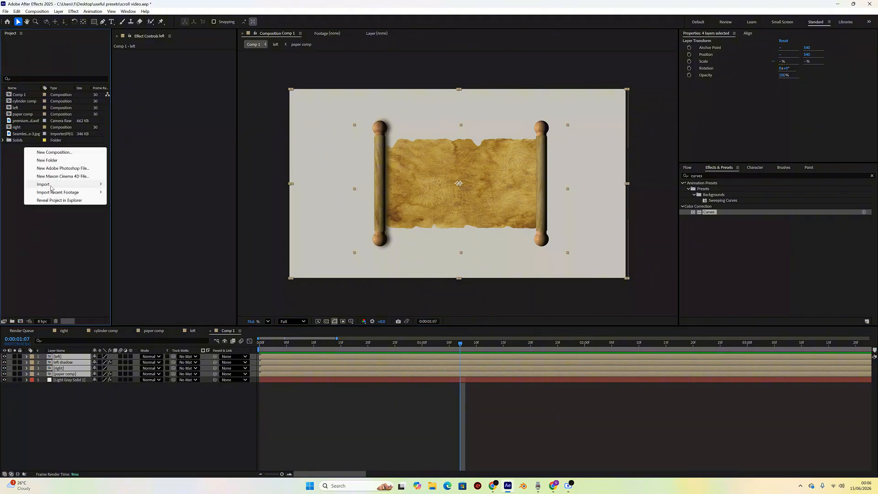
{"action": "left_click", "coordinate": [64, 154]}
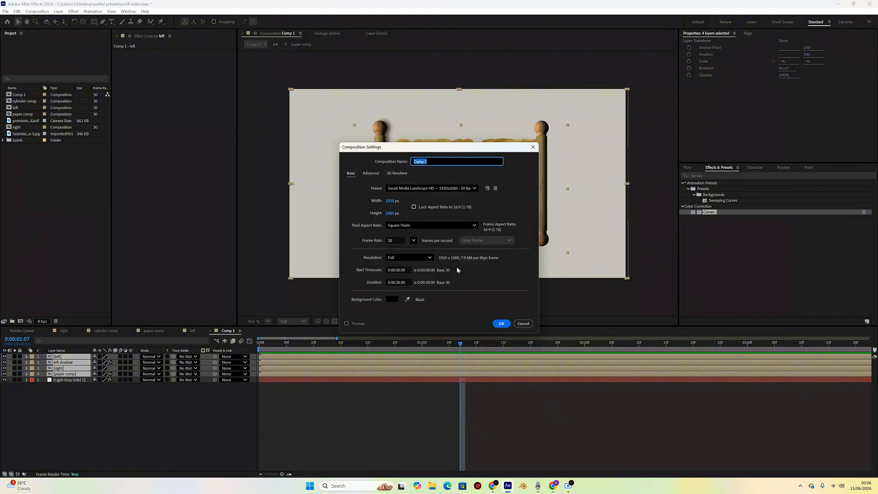
{"action": "left_click", "coordinate": [502, 324]}
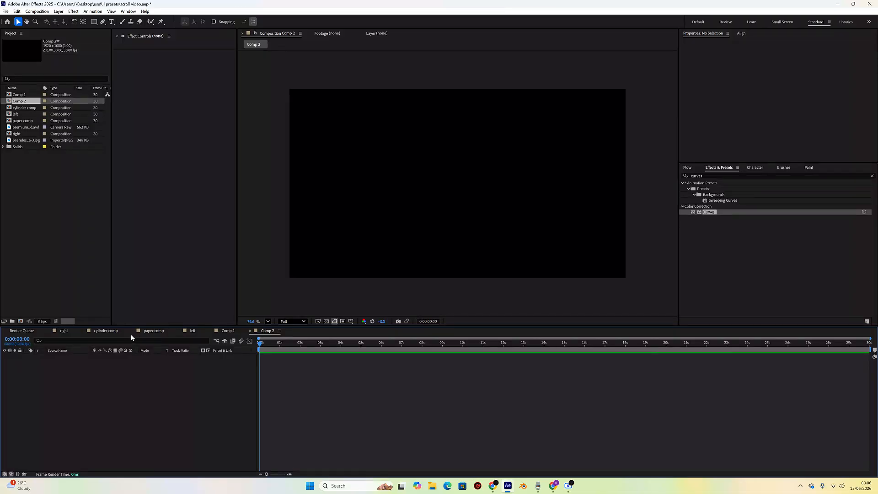
{"action": "left_click", "coordinate": [217, 332]}
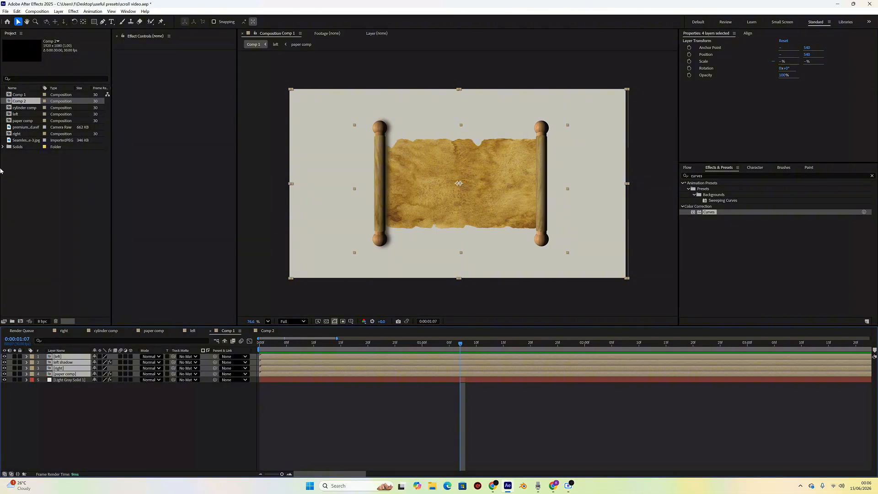
- Rename Comp 1 as main comp
{"action": "right_click", "coordinate": [19, 97]}
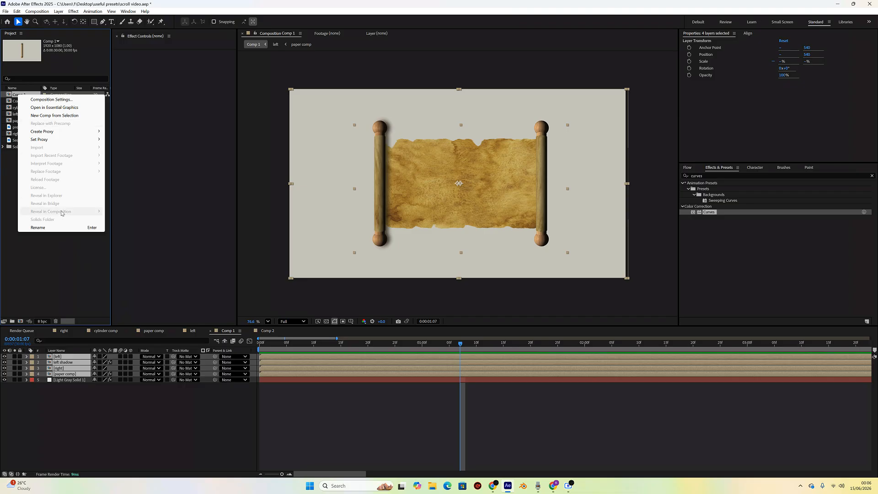
{"action": "left_click", "coordinate": [50, 228]}
{"action": "type", "text": "main"}
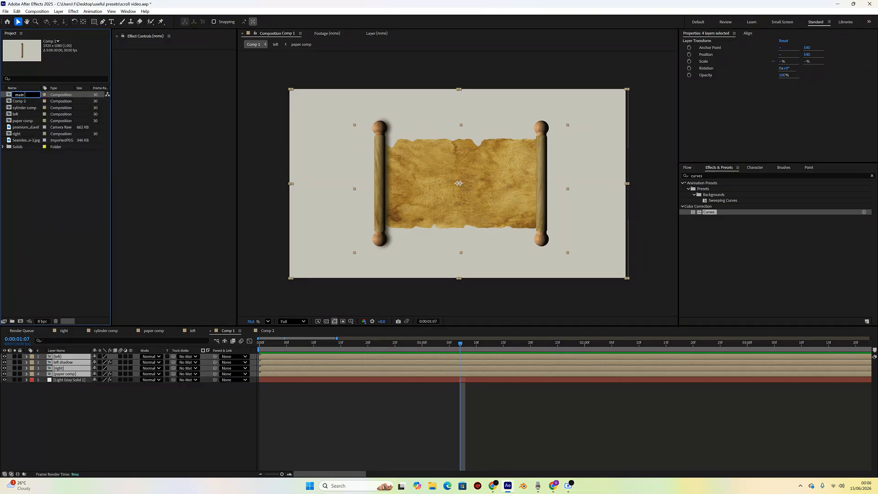
{"action": "type", "text": " comp"}
{"action": "key", "text": "Return"}
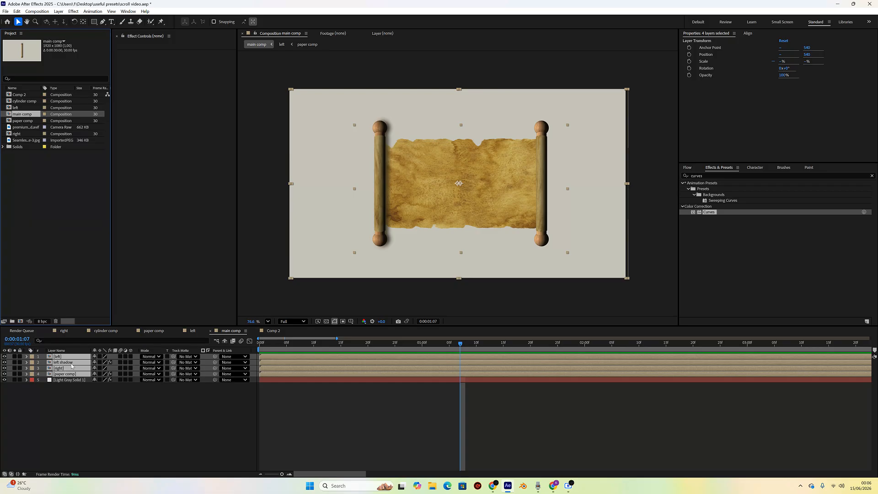
- Rename Comp 2 as shadow
{"action": "left_click", "coordinate": [19, 94]}
{"action": "key", "text": "Return"}
{"action": "type", "text": "s"}
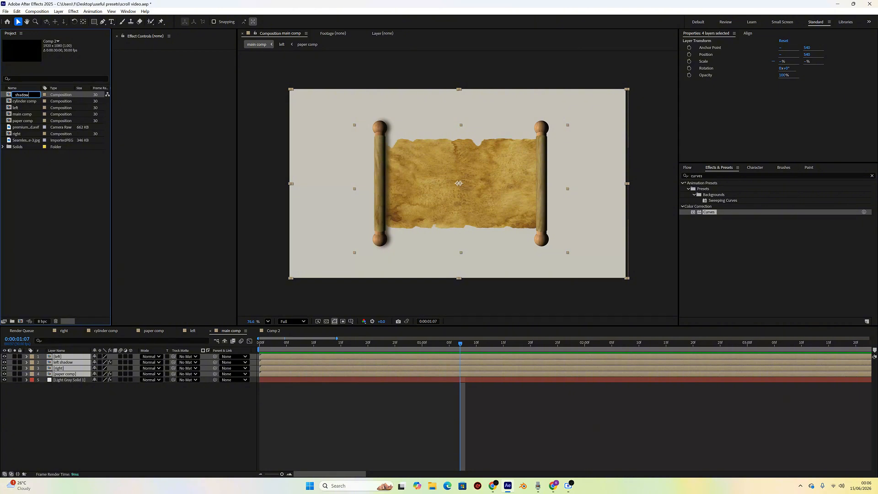
{"action": "type", "text": "hadow"}
{"action": "key", "text": "Return"}
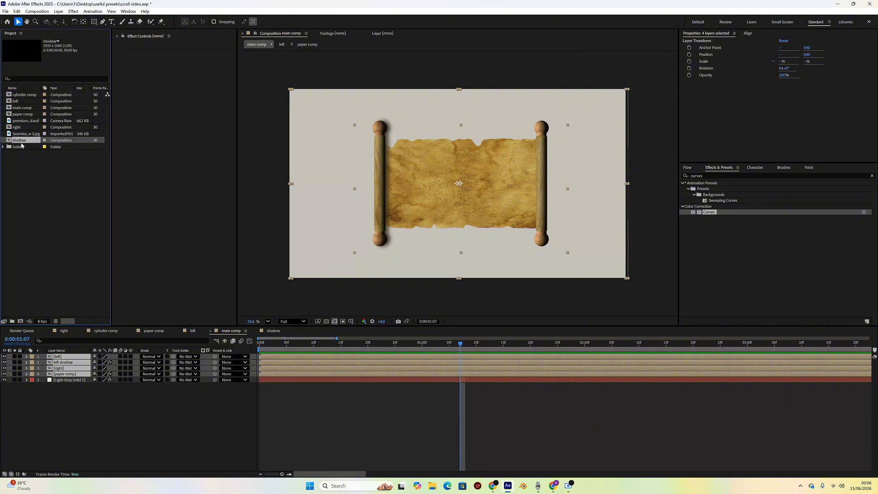
- Open the shadow composition and delete its duplicated blurred left roller layer
{"action": "double_click", "coordinate": [20, 142]}
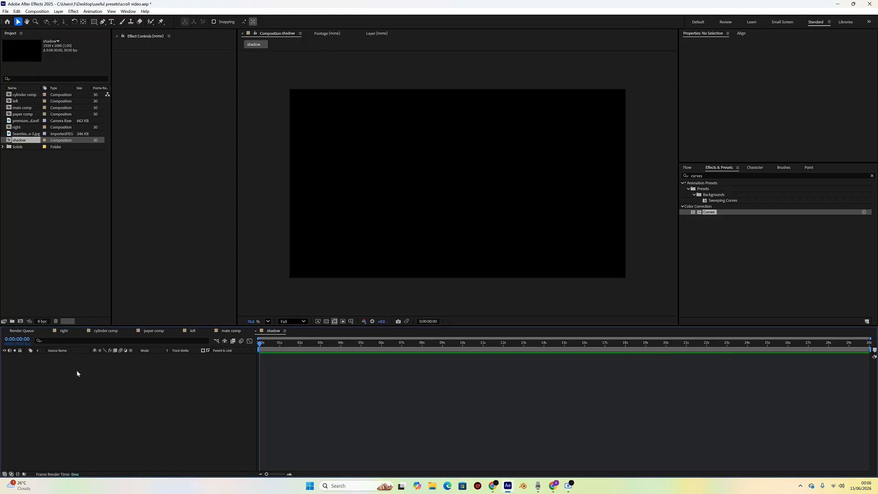
{"action": "left_click", "coordinate": [232, 331]}
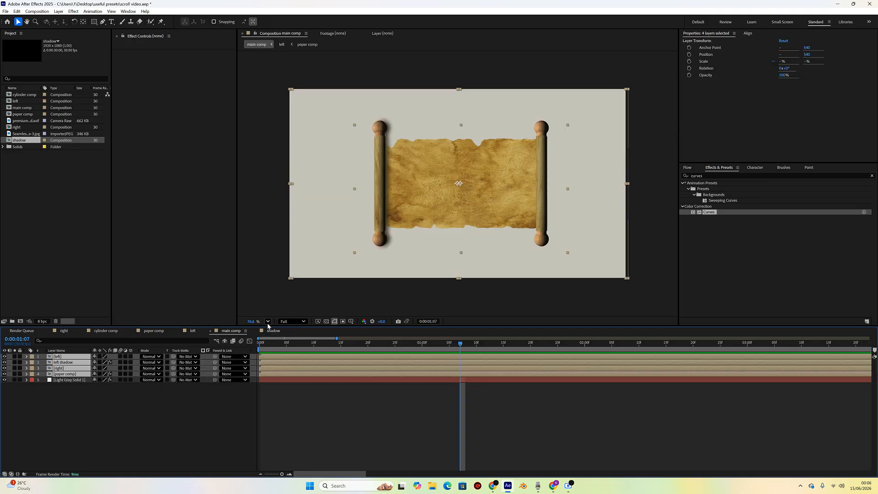
{"action": "left_click", "coordinate": [273, 331]}
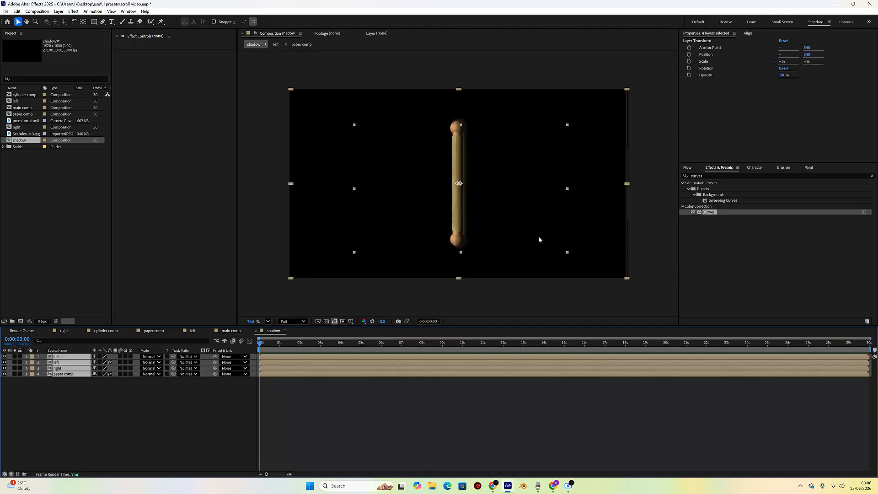
{"action": "left_click", "coordinate": [66, 379]}
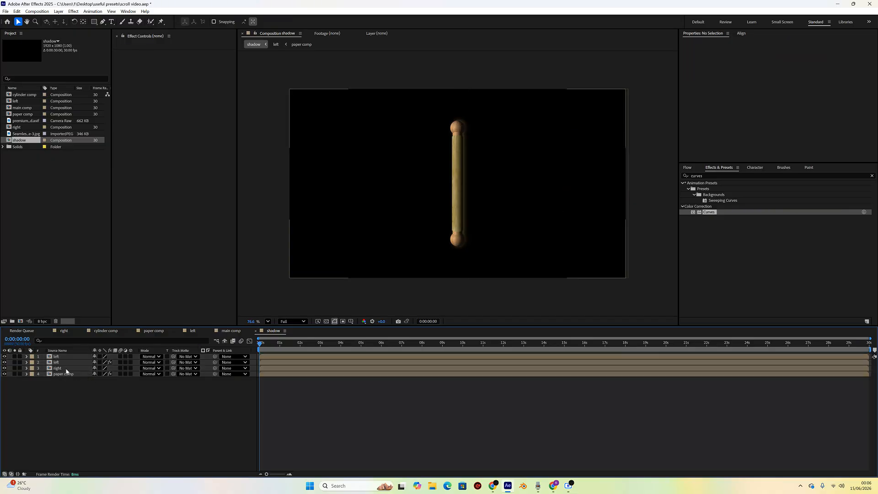
{"action": "left_click", "coordinate": [66, 364]}
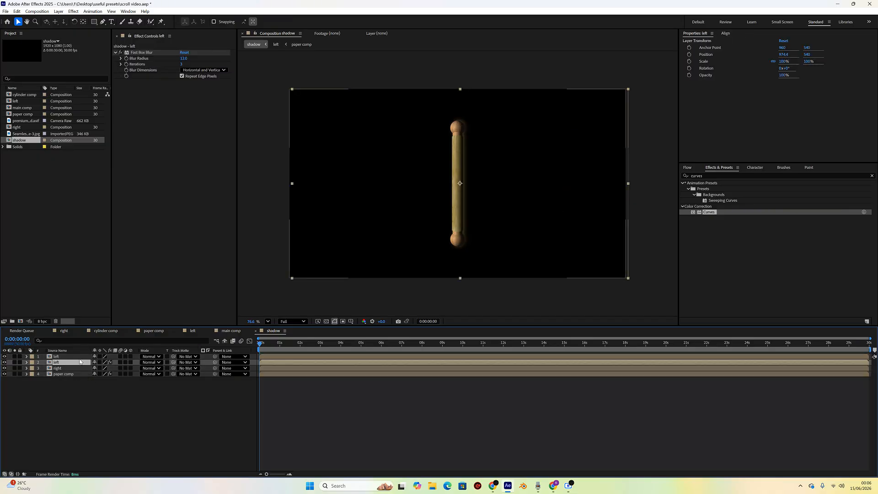
{"action": "key", "text": "Delete"}
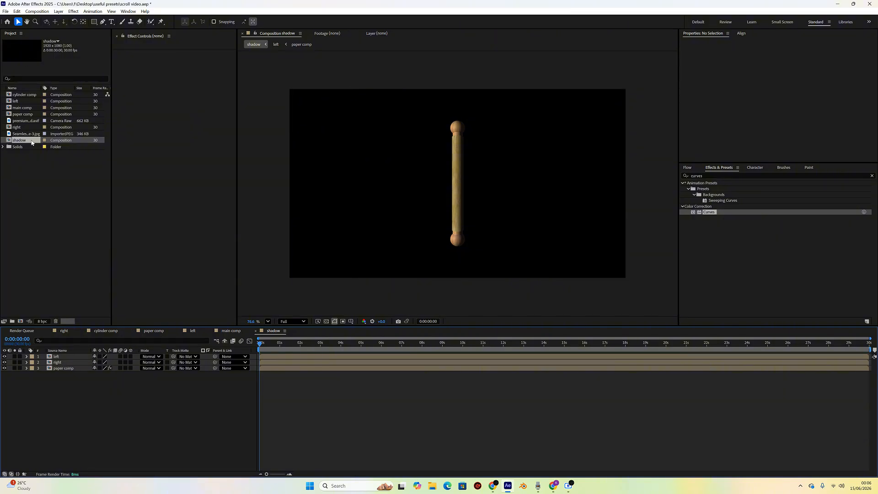
- Place the shadow composition into main comp as a layer beneath paper comp
{"action": "left_click", "coordinate": [231, 331]}
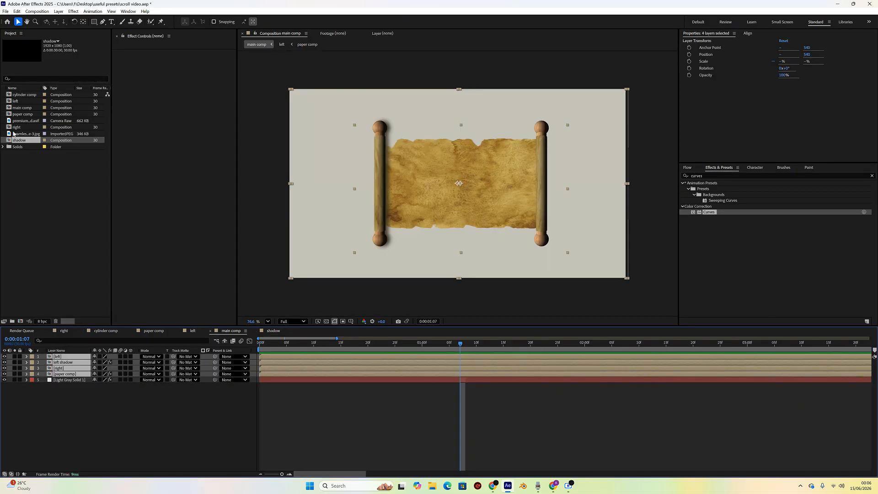
{"action": "left_click_drag", "start_coordinate": [18, 140], "coordinate": [59, 377]}
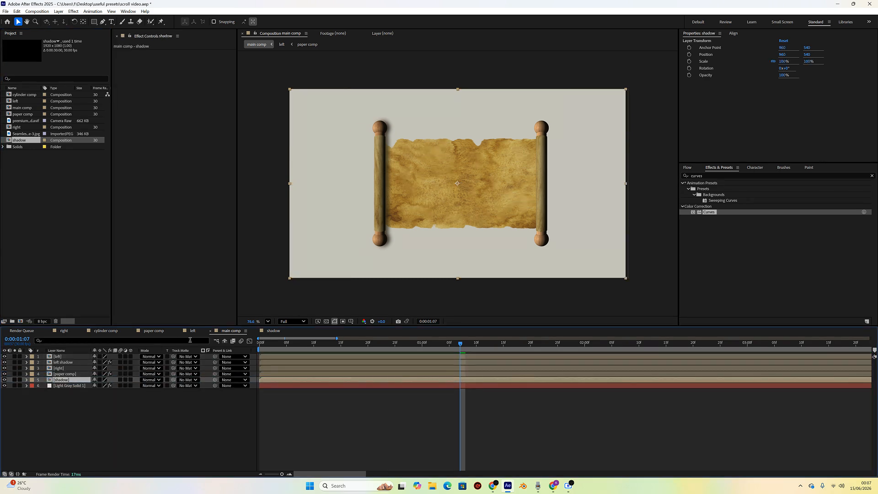
{"action": "left_click", "coordinate": [455, 184]}
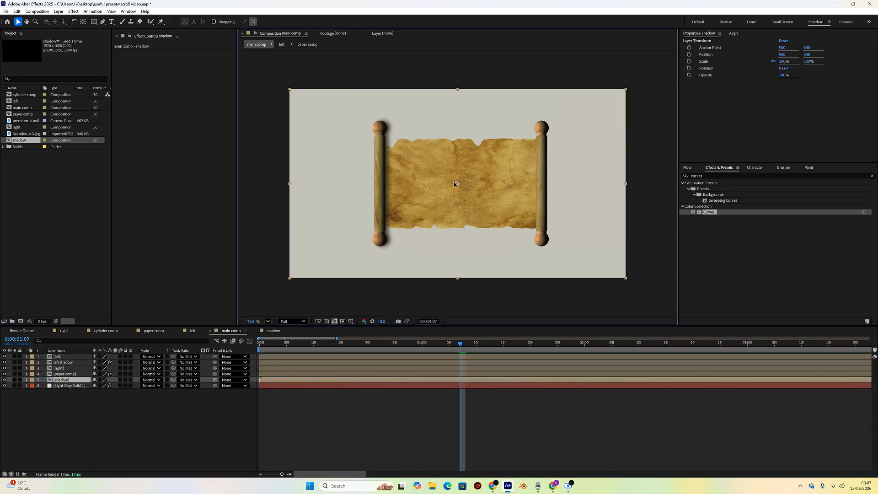
{"action": "left_click_drag", "start_coordinate": [455, 183], "coordinate": [454, 185]}
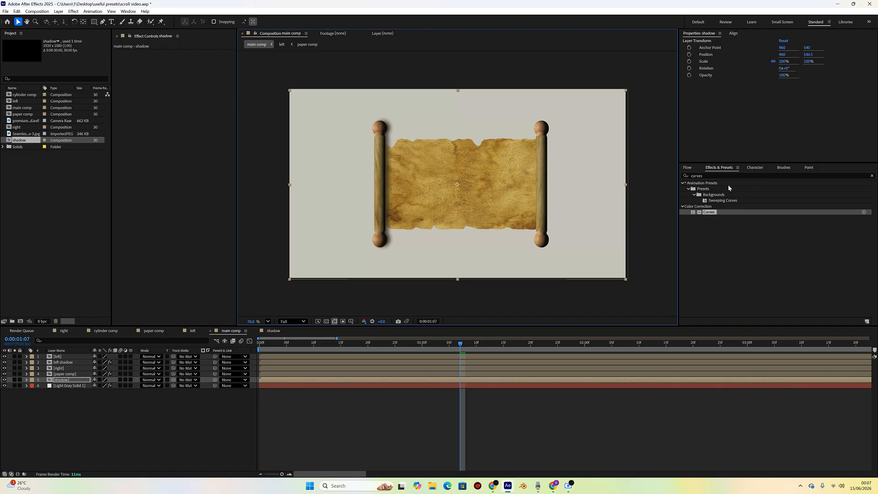
- Apply Fast Box Blur to the shadow layer and set its Blur Radius to about 33
{"action": "double_click", "coordinate": [698, 176]}
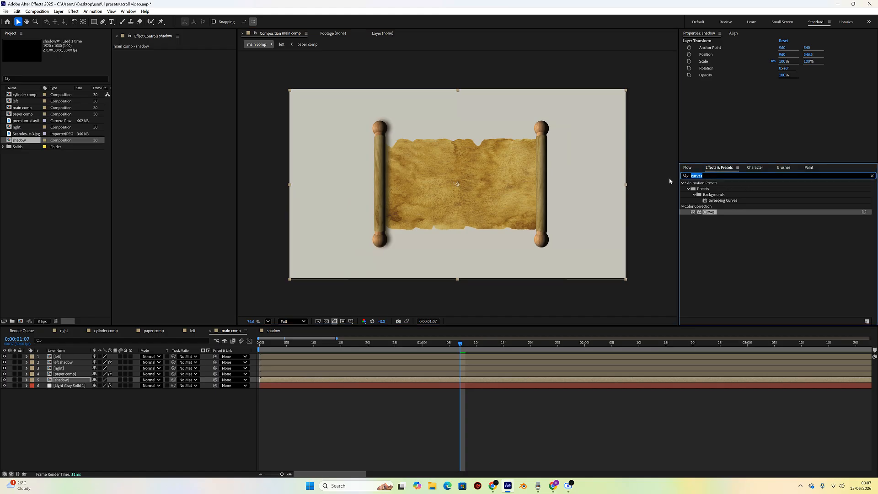
{"action": "type", "text": "fast"}
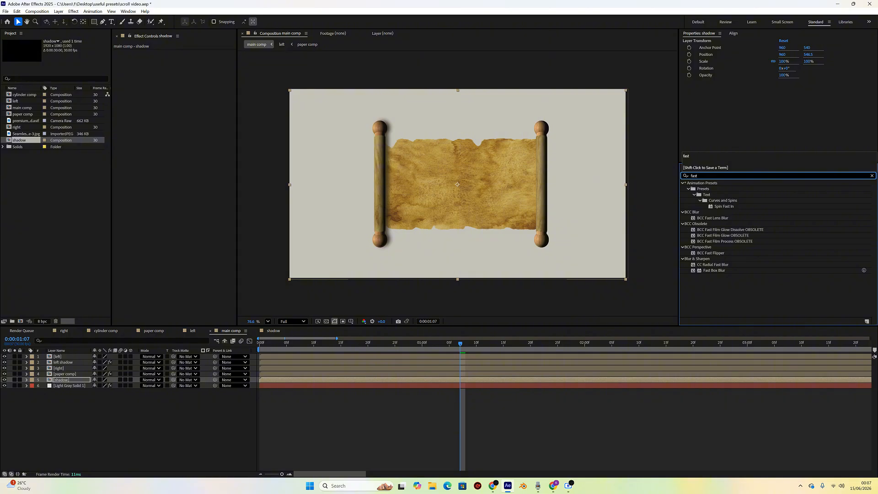
{"action": "double_click", "coordinate": [702, 270]}
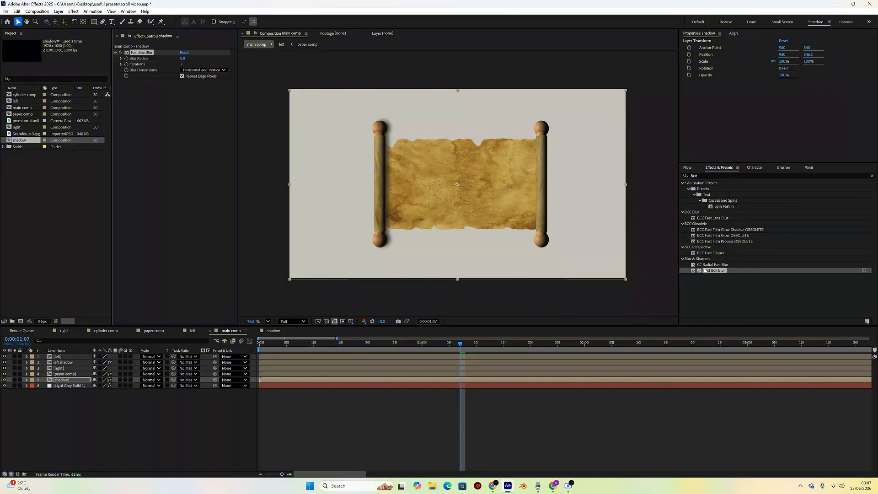
{"action": "double_click", "coordinate": [706, 270]}
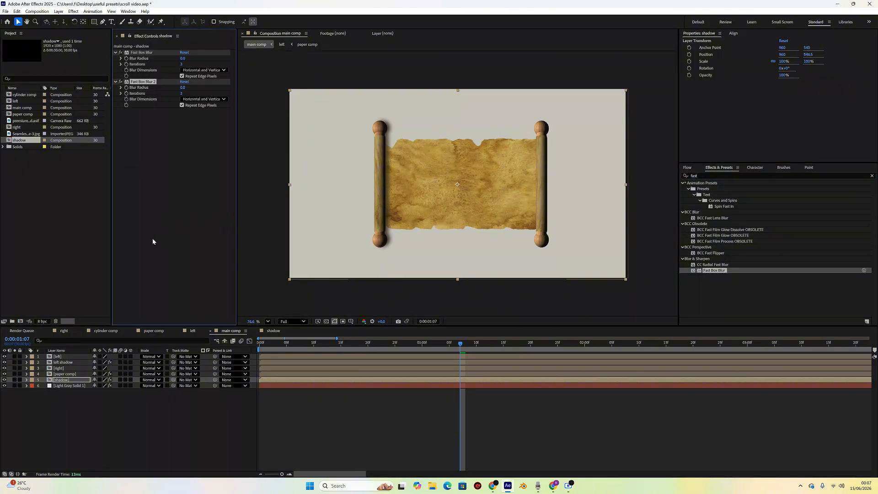
{"action": "key", "text": "Delete"}
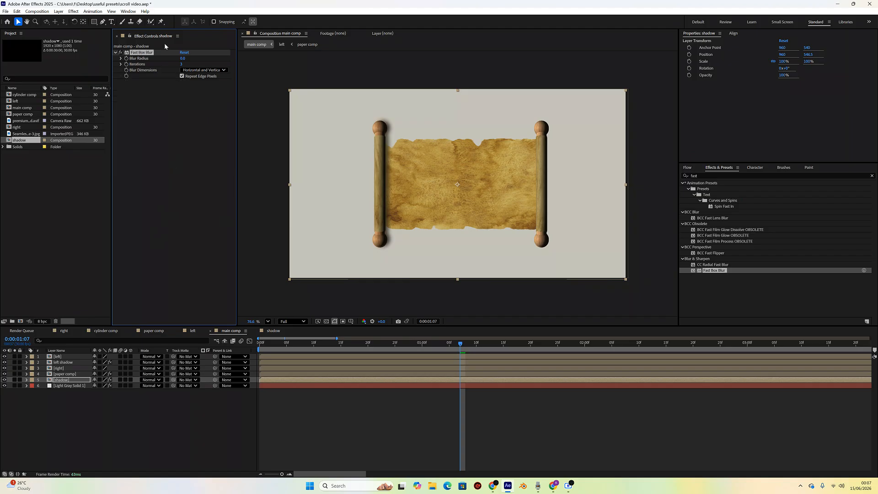
{"action": "left_click_drag", "start_coordinate": [183, 58], "coordinate": [184, 58]}
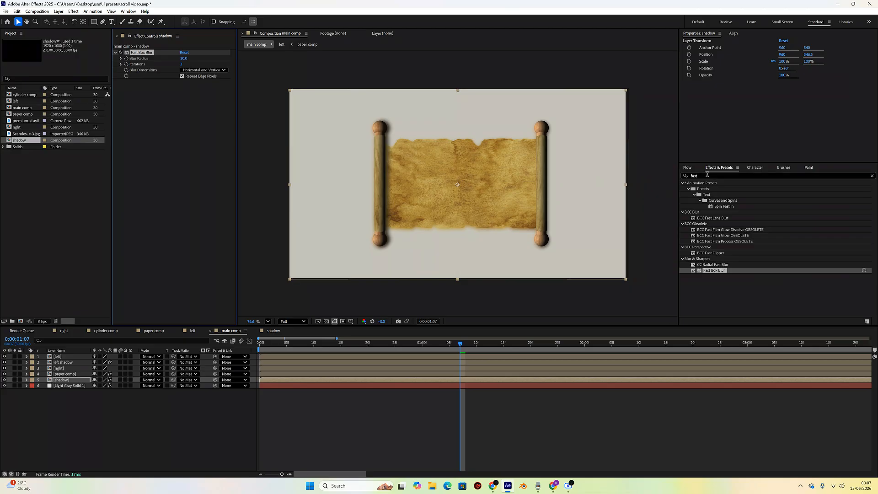
- Search for and apply the Tint effect to the shadow layer
{"action": "left_click_drag", "start_coordinate": [708, 176], "coordinate": [671, 177]}
{"action": "type", "text": "tint"}
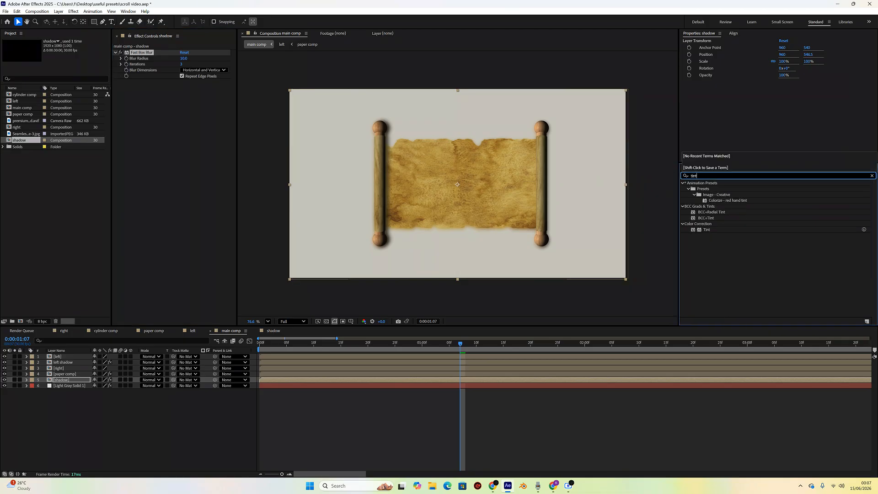
{"action": "left_click", "coordinate": [708, 230]}
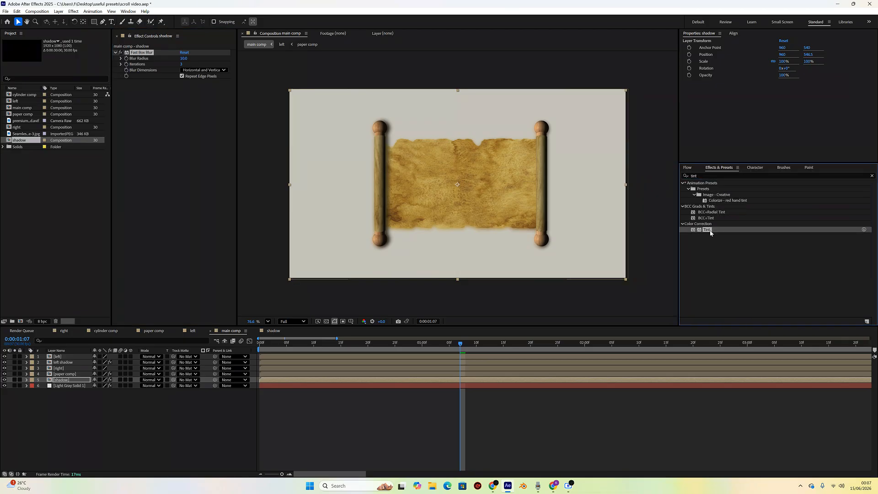
{"action": "double_click", "coordinate": [708, 230]}
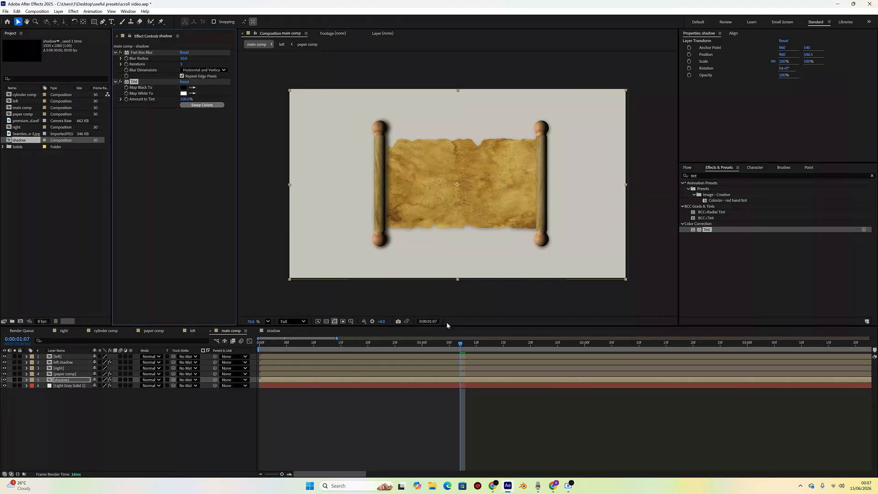
- Scrub the timeline back and forth to preview the rollers with their blurred shadows
{"action": "left_click_drag", "start_coordinate": [459, 348], "coordinate": [487, 345]}
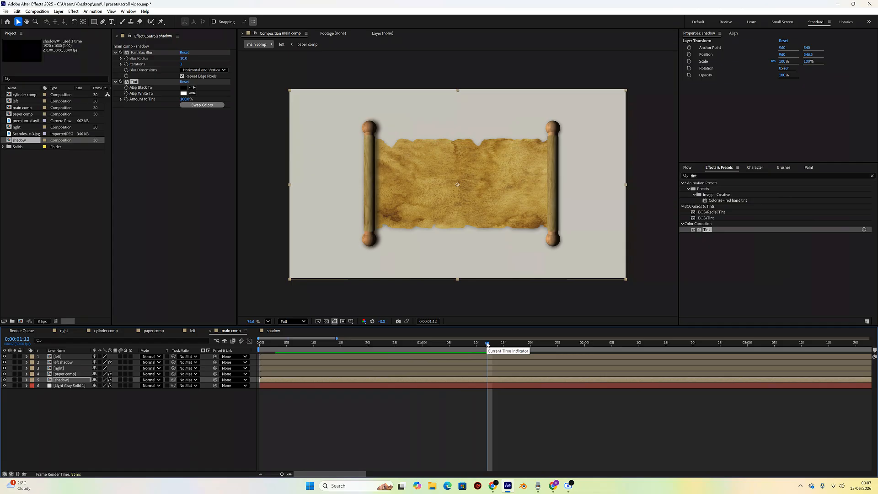
{"action": "left_click_drag", "start_coordinate": [487, 344], "coordinate": [357, 351]}
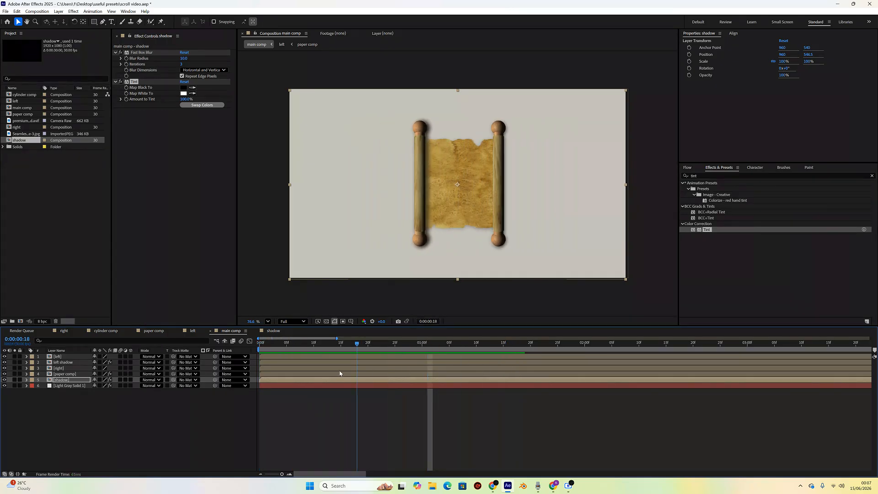
{"action": "left_click_drag", "start_coordinate": [260, 351], "coordinate": [490, 356]}
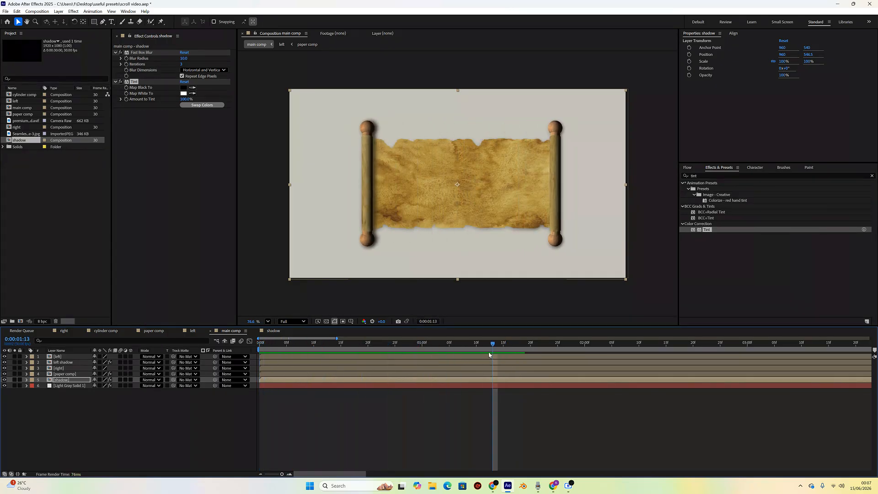